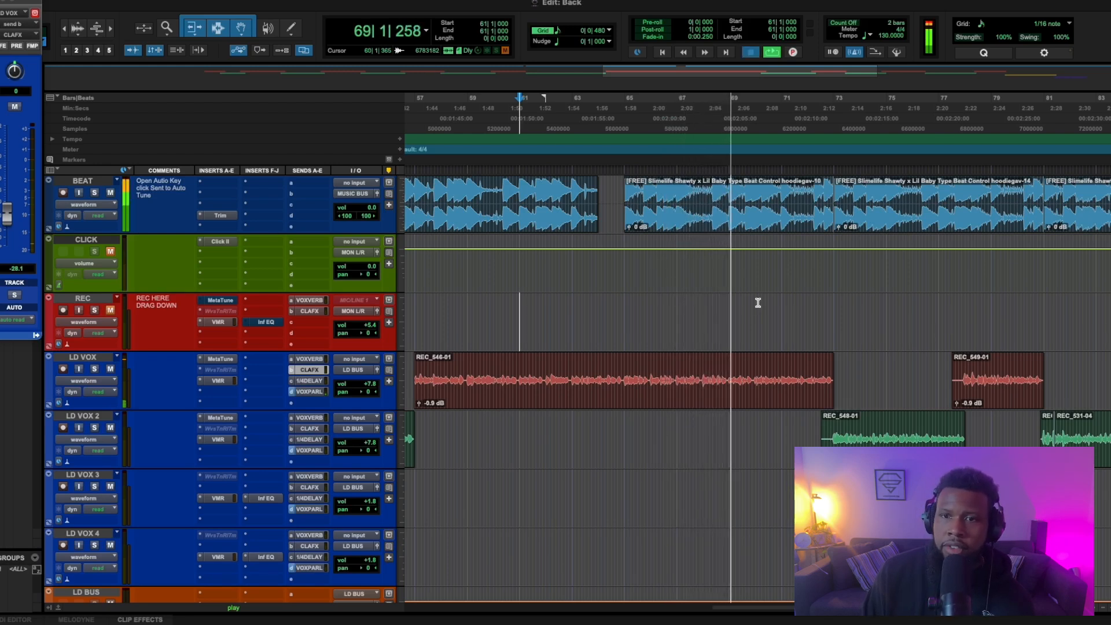
- Stop playback and set the MIXBUS track's volume to 0.0 dB
{"action": "key", "text": "space"}
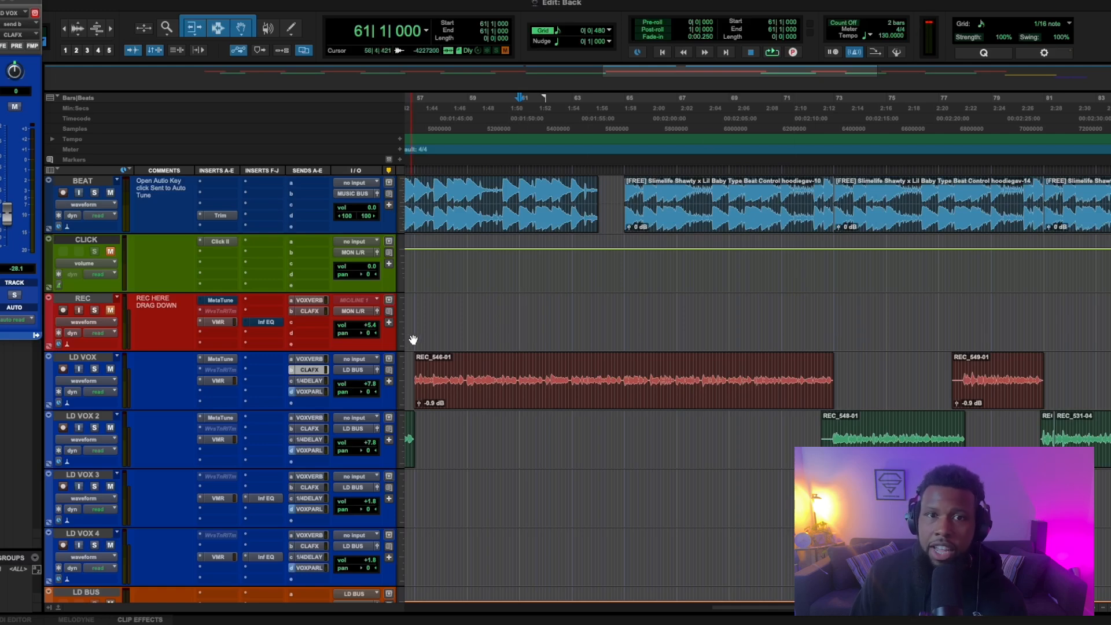
{"action": "scroll", "coordinate": [514, 218], "scroll_direction": "left", "scroll_amount": 15}
{"action": "scroll", "coordinate": [513, 219], "scroll_direction": "left", "scroll_amount": 5}
{"action": "scroll", "coordinate": [300, 318], "scroll_direction": "down", "scroll_amount": 10}
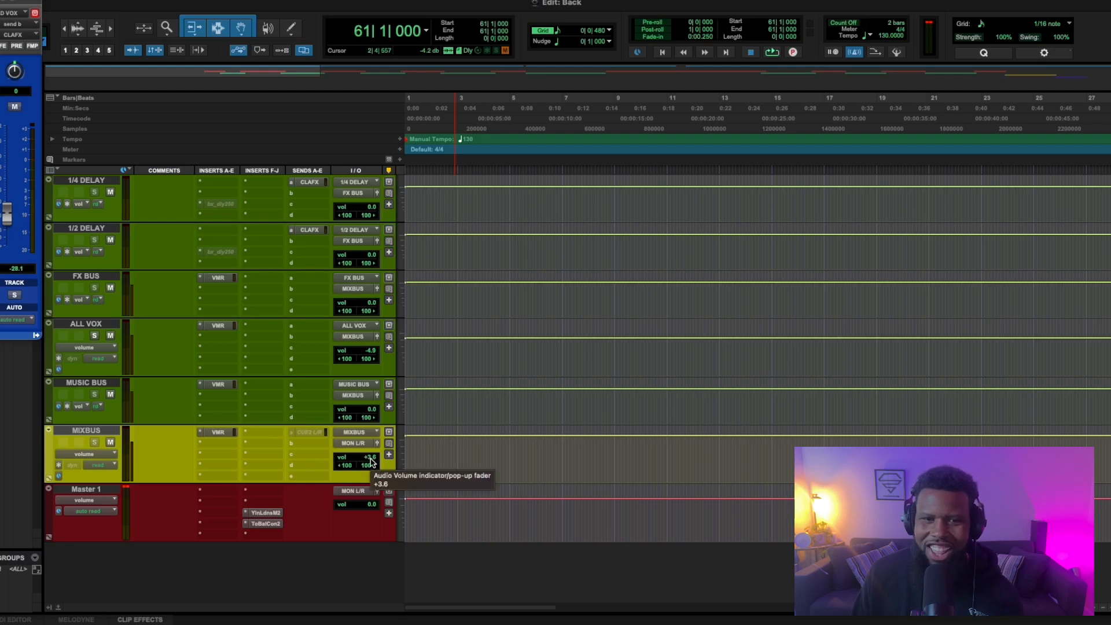
{"action": "left_click_drag", "start_coordinate": [370, 462], "coordinate": [372, 469]}
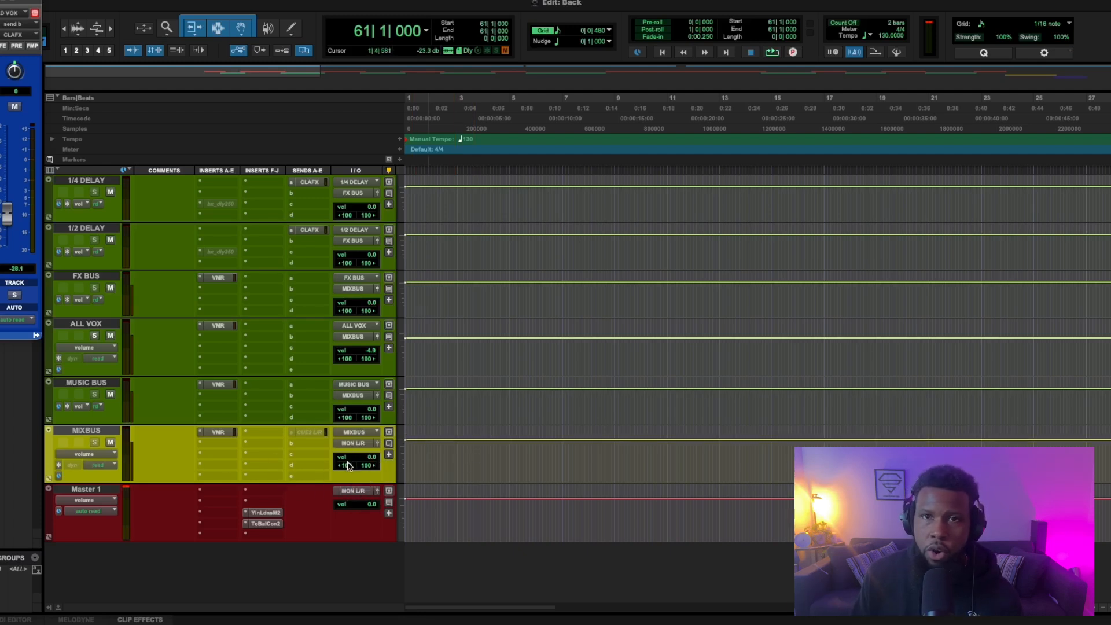
- Open the Youlean Loudness Meter 2 on Master 1 and turn off its histogram graph
{"action": "left_click", "coordinate": [268, 512]}
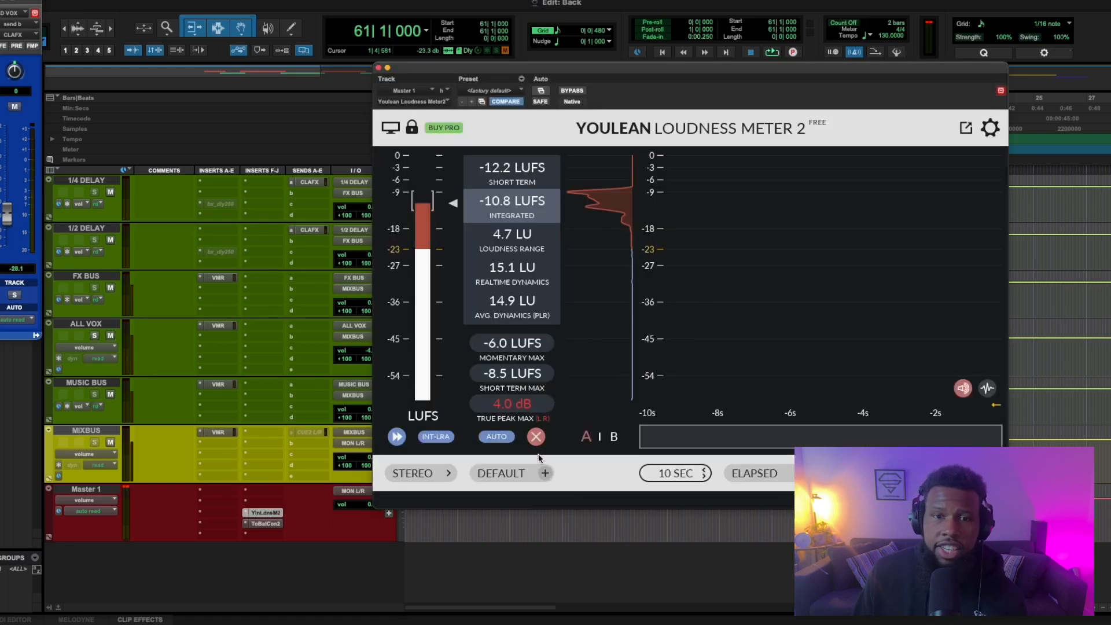
{"action": "left_click", "coordinate": [390, 127]}
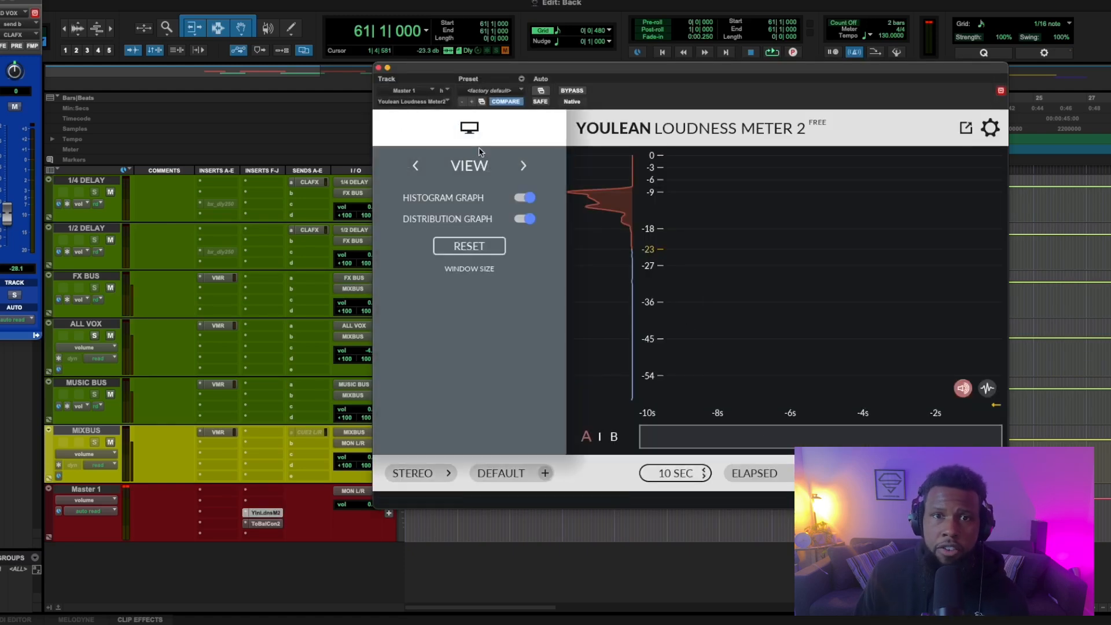
{"action": "left_click", "coordinate": [526, 198]}
{"action": "left_click", "coordinate": [622, 290]}
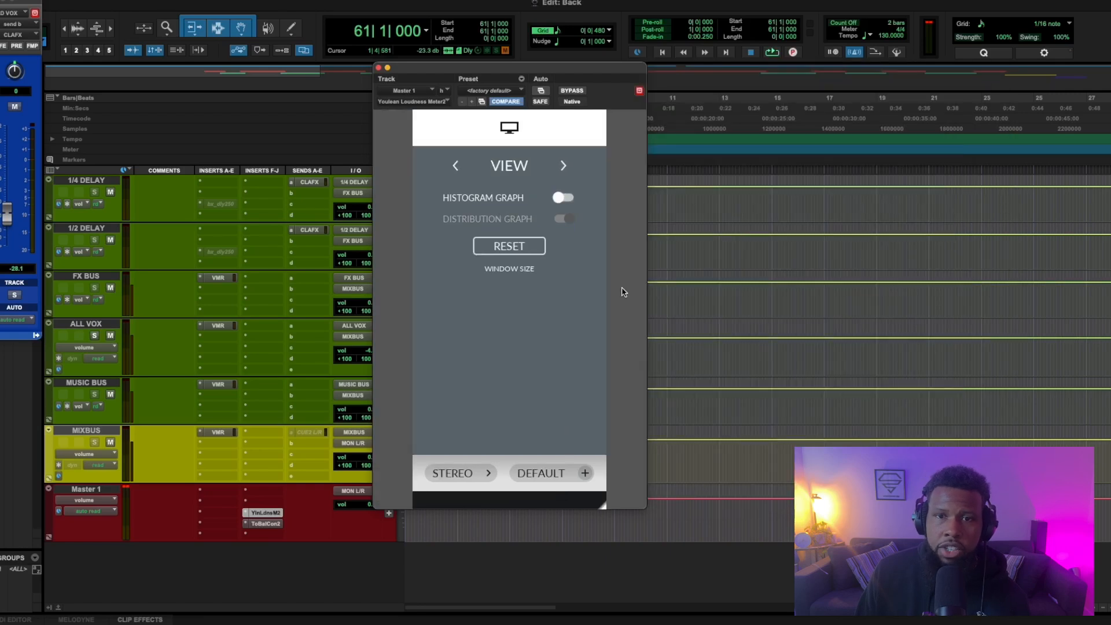
{"action": "left_click", "coordinate": [510, 128]}
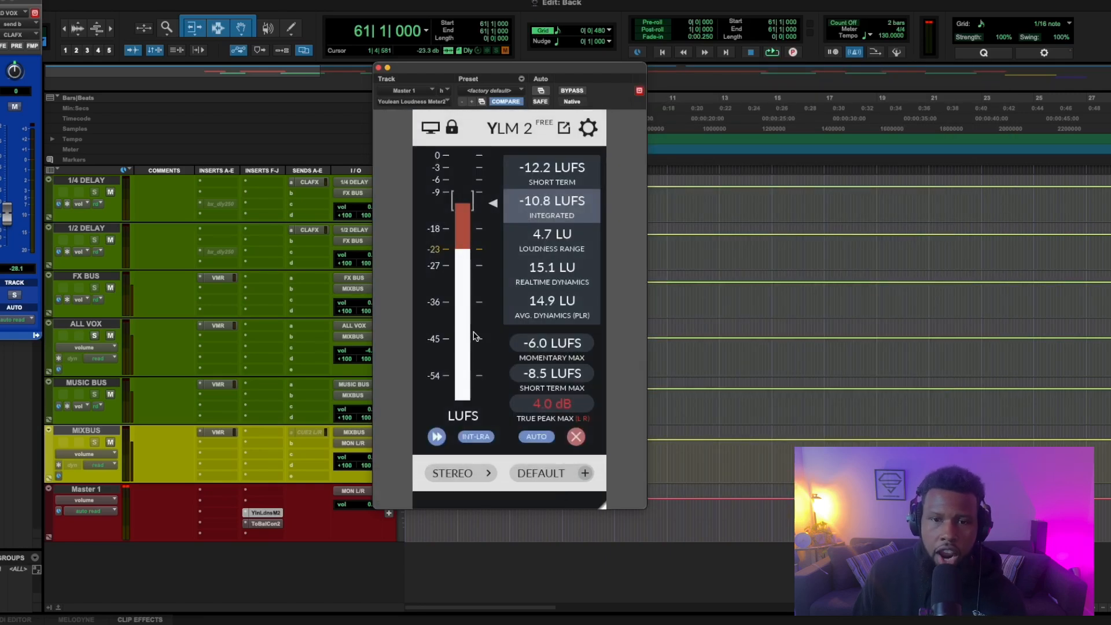
- Clear the loudness meter's measurements, measure the mix during playback from bar 61, and close the meter
{"action": "left_click", "coordinate": [576, 438]}
{"action": "key", "text": "space"}
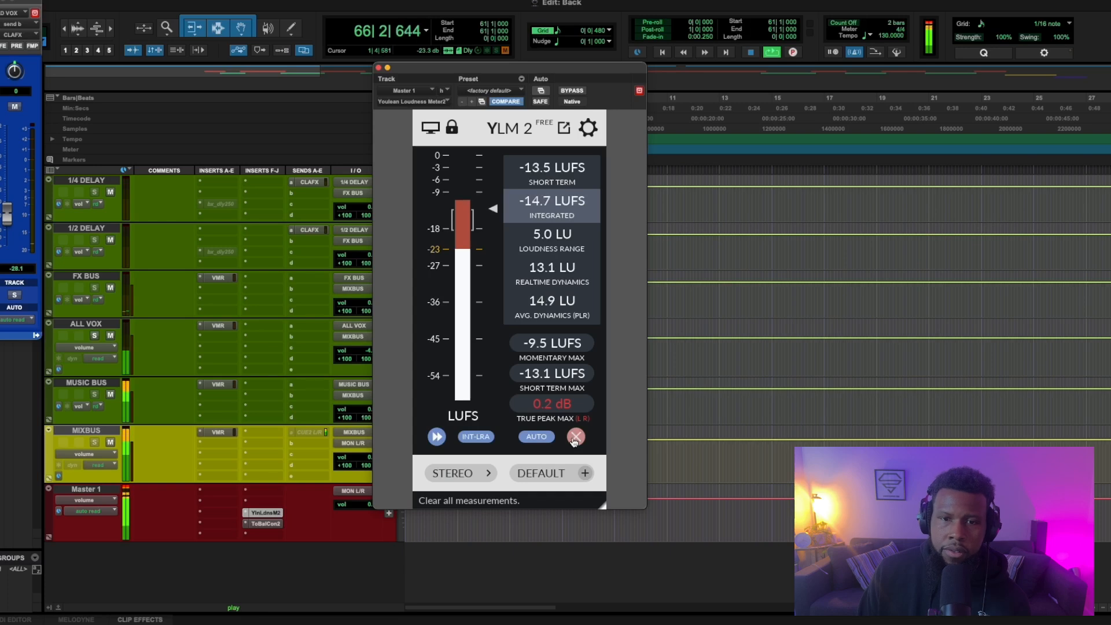
{"action": "key", "text": "space"}
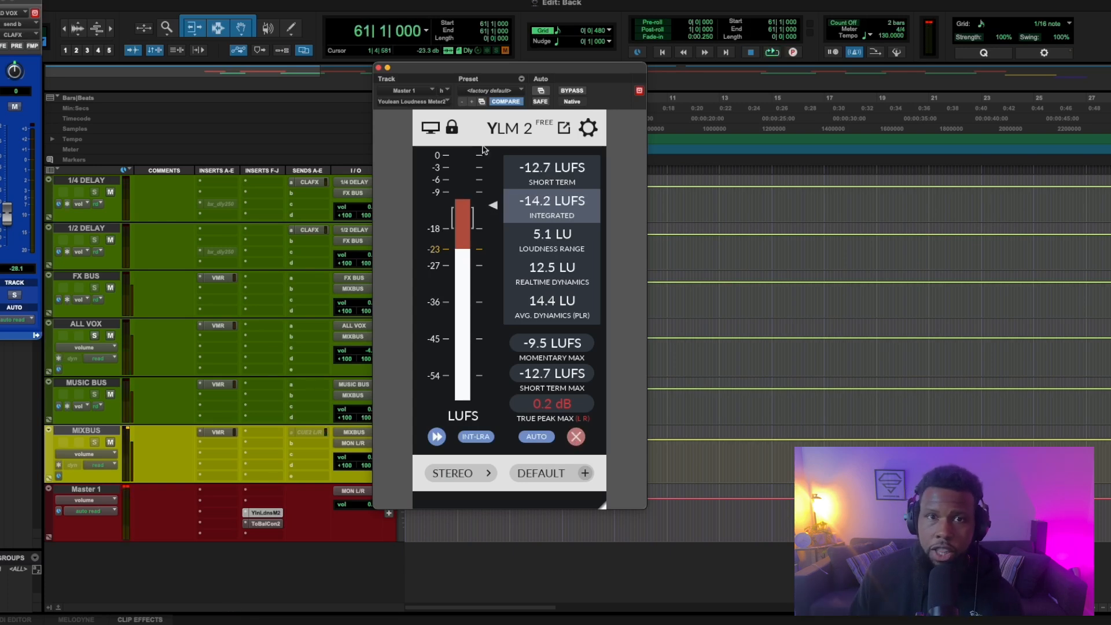
{"action": "left_click", "coordinate": [378, 68]}
- Lower the gain of the Trim plug-in on the BEAT track to -5.5 dB and close the plug-in
{"action": "scroll", "coordinate": [413, 406], "scroll_direction": "up", "scroll_amount": 10}
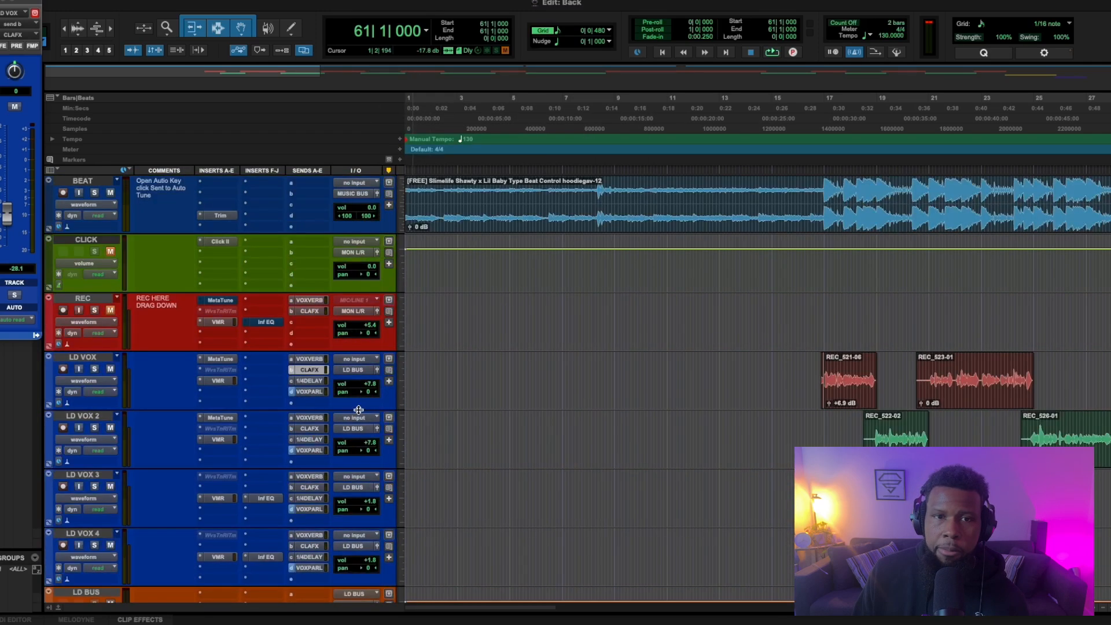
{"action": "left_click", "coordinate": [219, 215]}
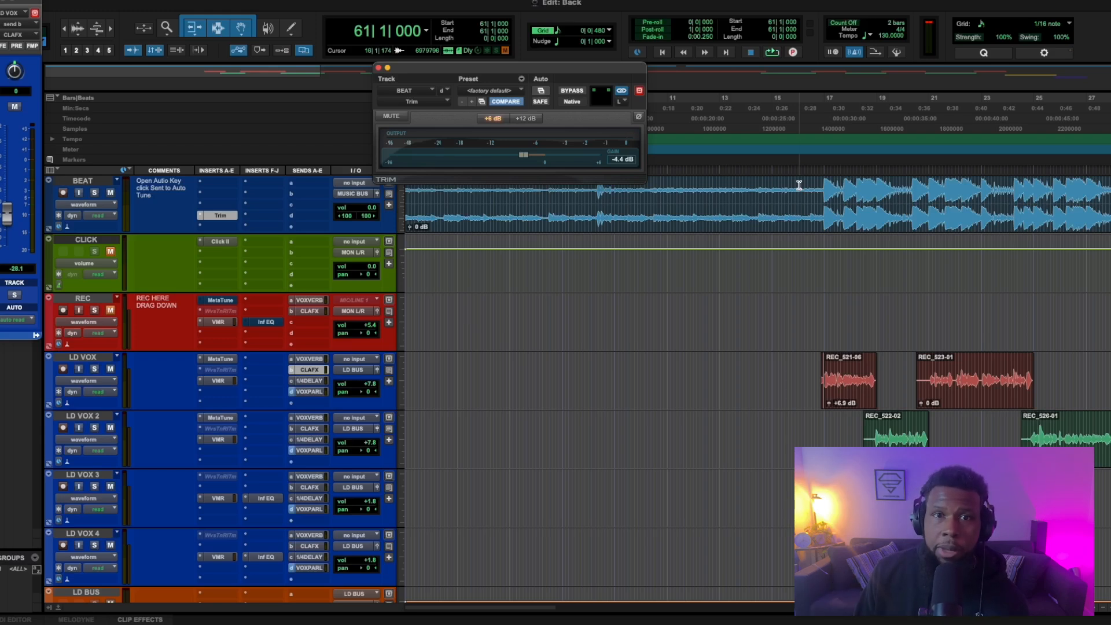
{"action": "left_click", "coordinate": [220, 216]}
{"action": "left_click", "coordinate": [220, 216]}
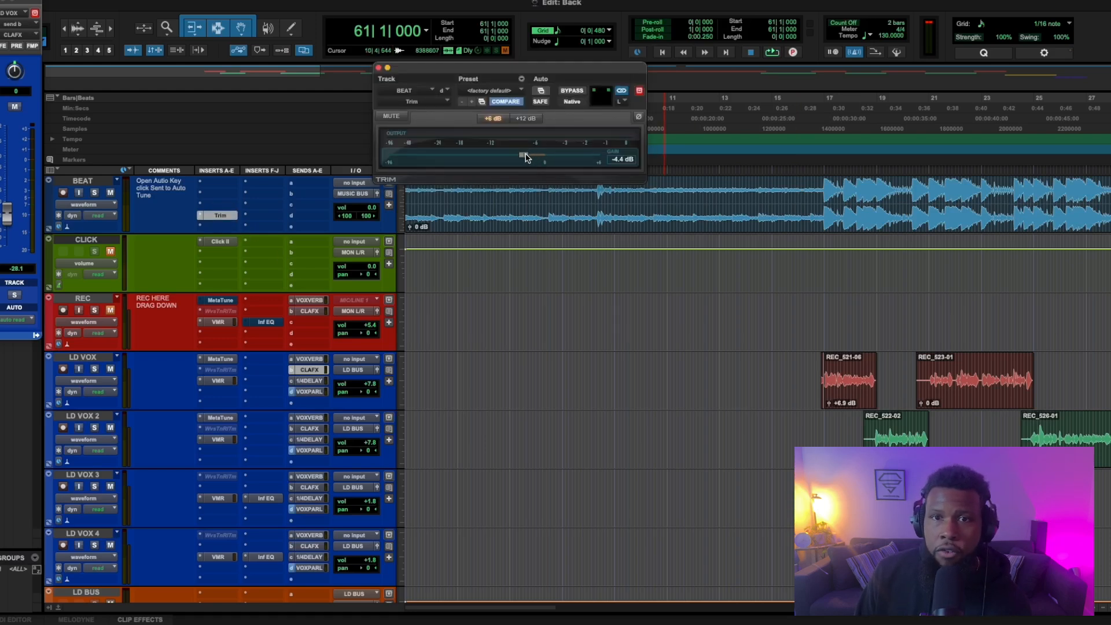
{"action": "left_click_drag", "start_coordinate": [526, 157], "coordinate": [519, 161]}
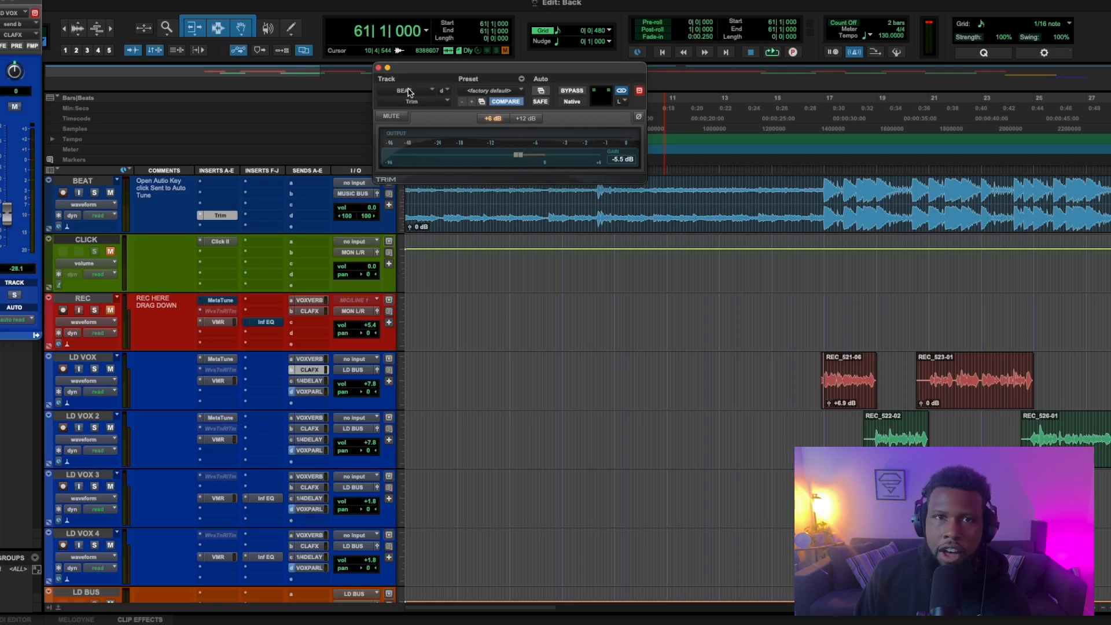
{"action": "left_click", "coordinate": [379, 68]}
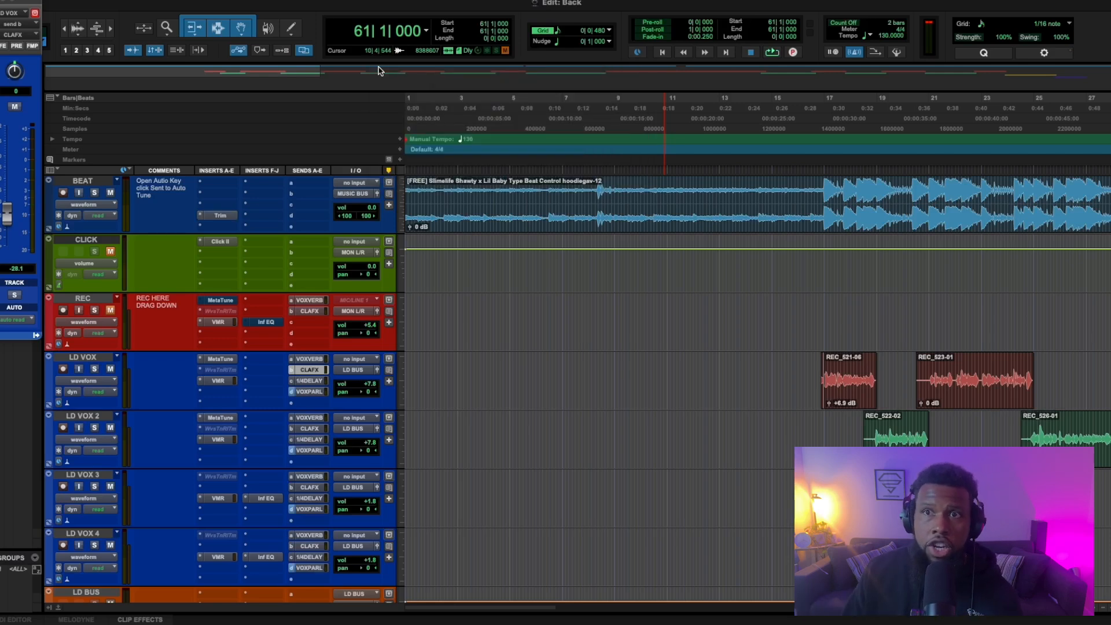
- Reopen the loudness meter on Master 1, move its window away from the track controls, and close it
{"action": "scroll", "coordinate": [286, 292], "scroll_direction": "down", "scroll_amount": 15}
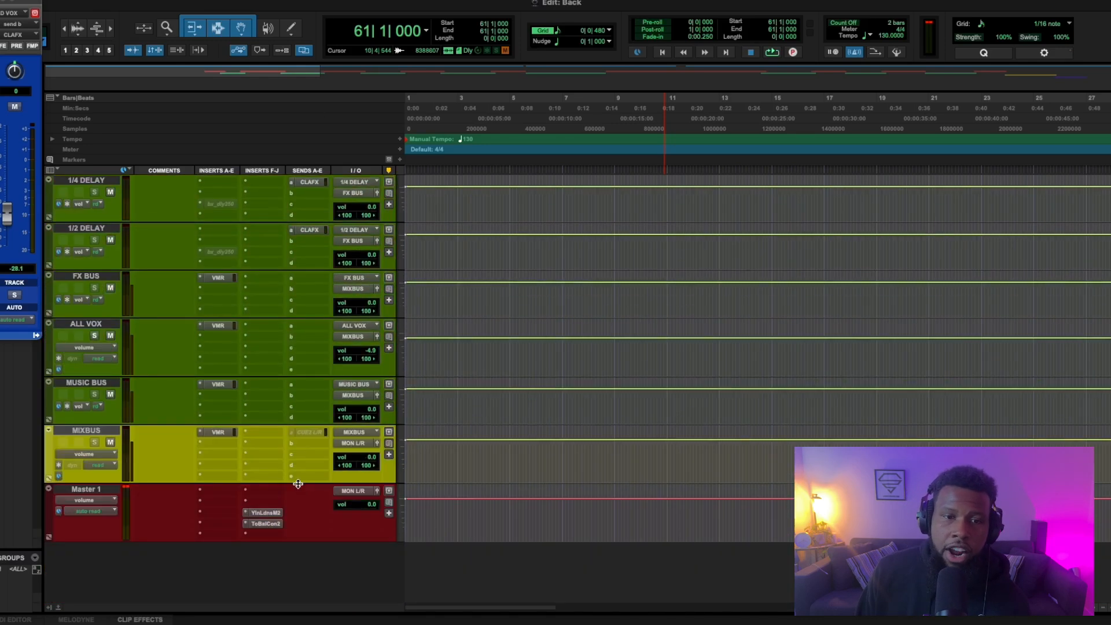
{"action": "left_click", "coordinate": [275, 513]}
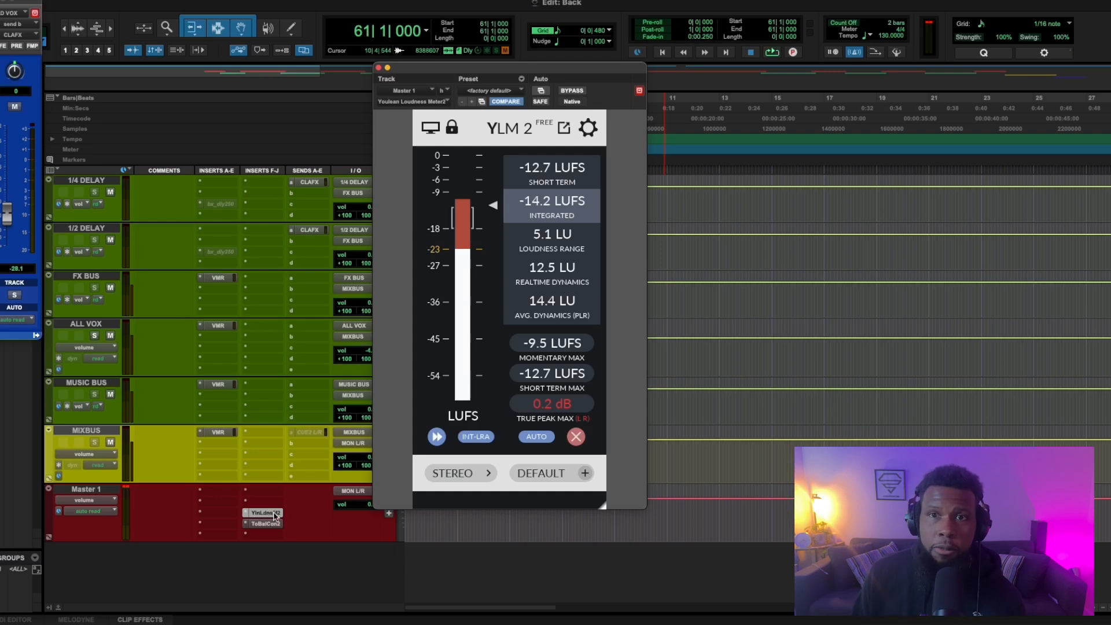
{"action": "left_click_drag", "start_coordinate": [429, 72], "coordinate": [1110, 115]}
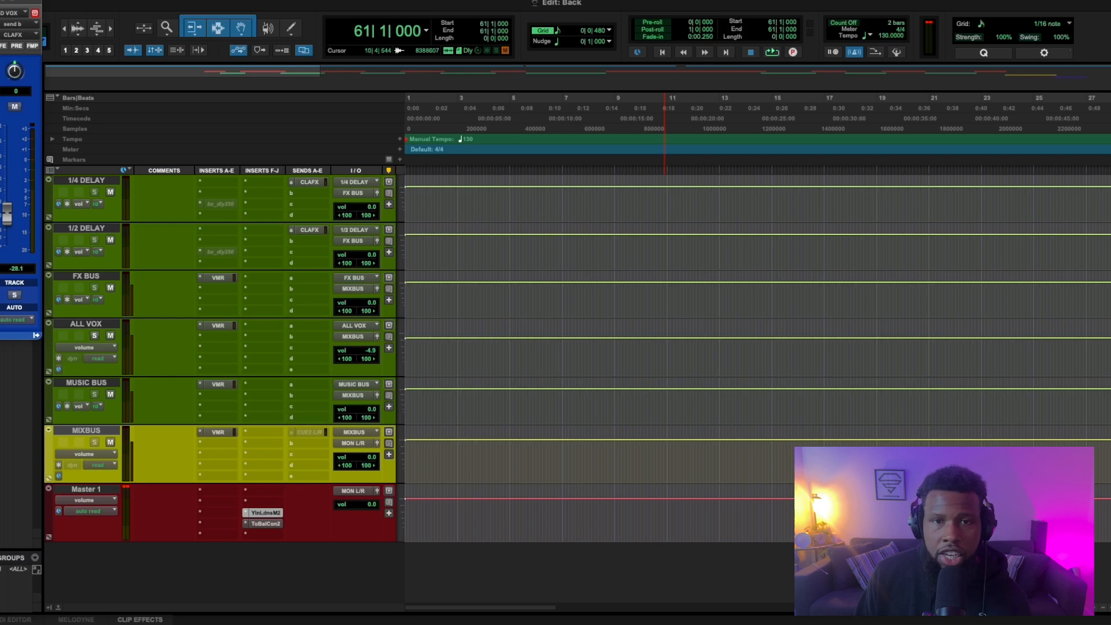
{"action": "left_click_drag", "start_coordinate": [1110, 12], "coordinate": [658, 86]}
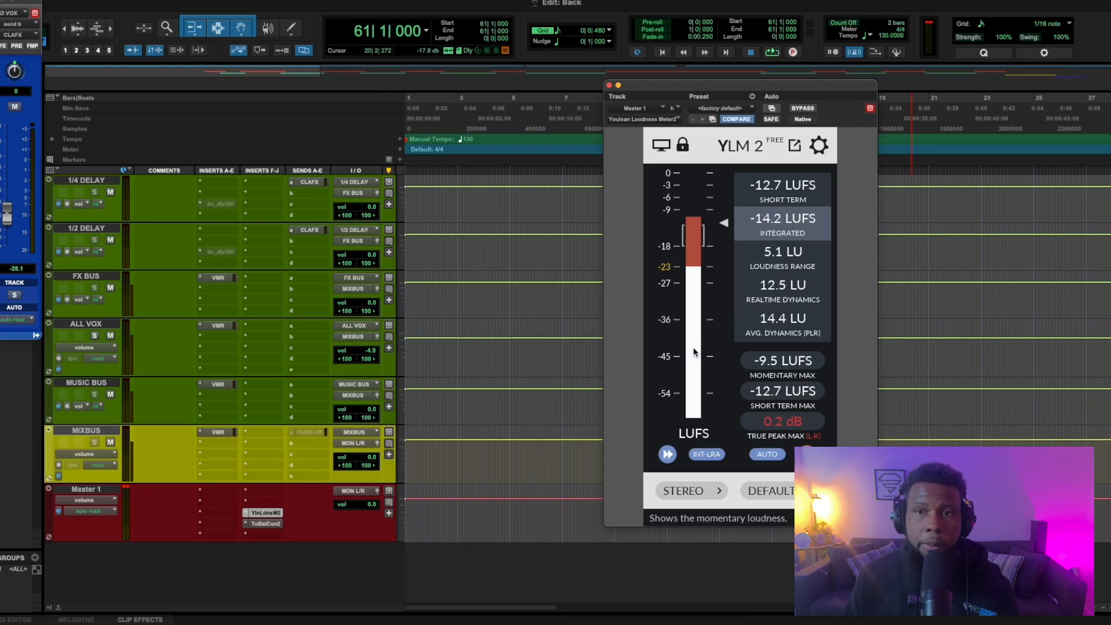
{"action": "left_click", "coordinate": [609, 86]}
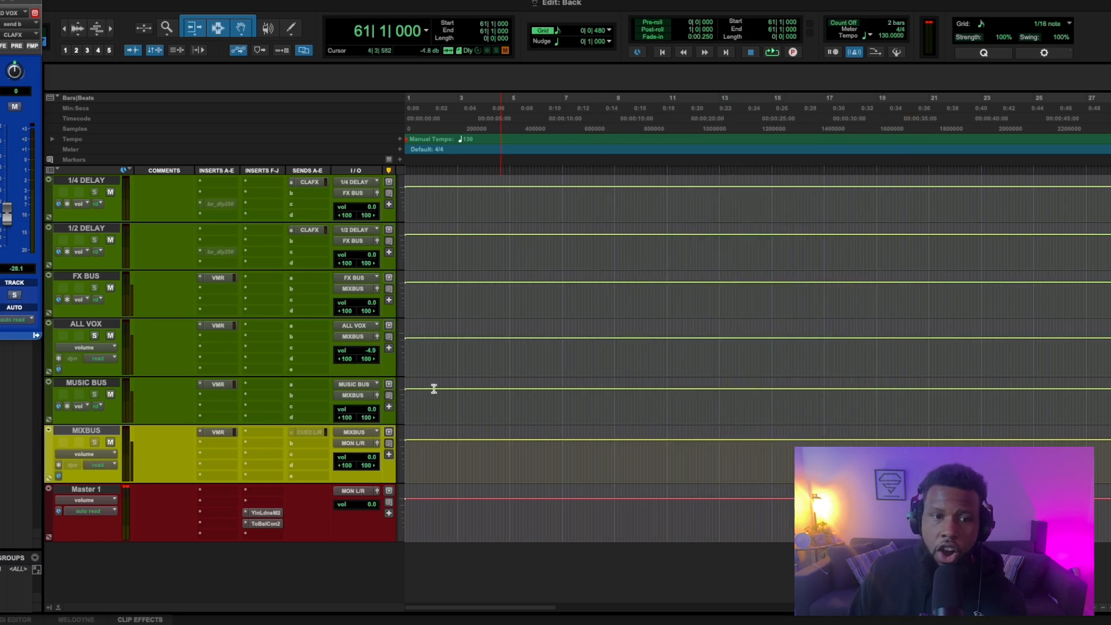
- Measure the mix's loudness and true peak again on Master 1 while playing from bar 61
{"action": "left_click", "coordinate": [262, 514]}
{"action": "key", "text": "space"}
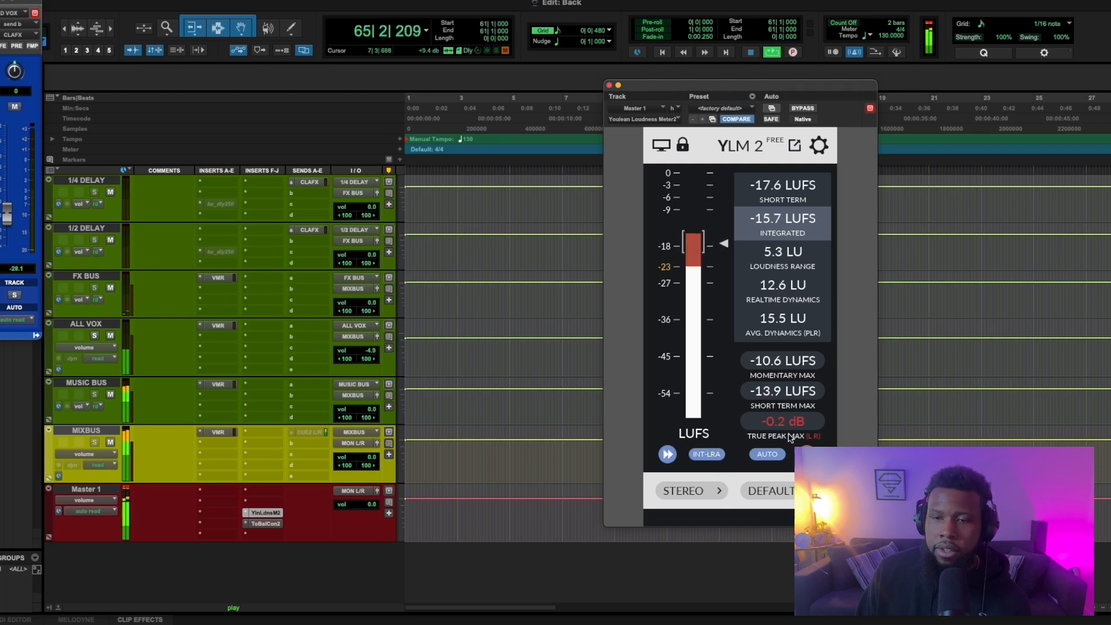
{"action": "key", "text": "space"}
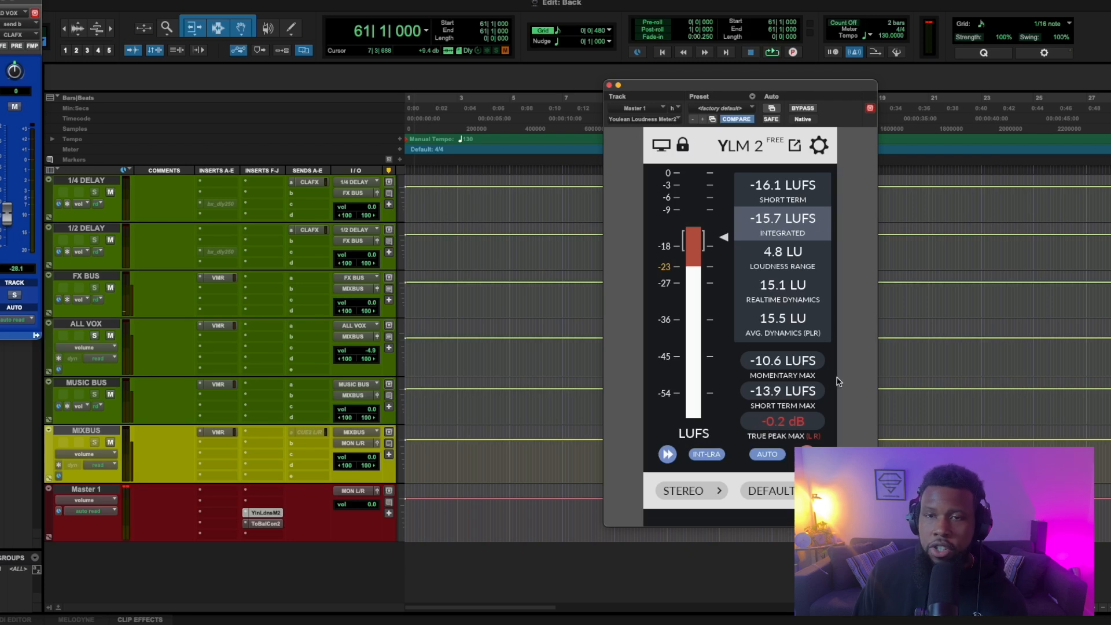
{"action": "left_click", "coordinate": [609, 86]}
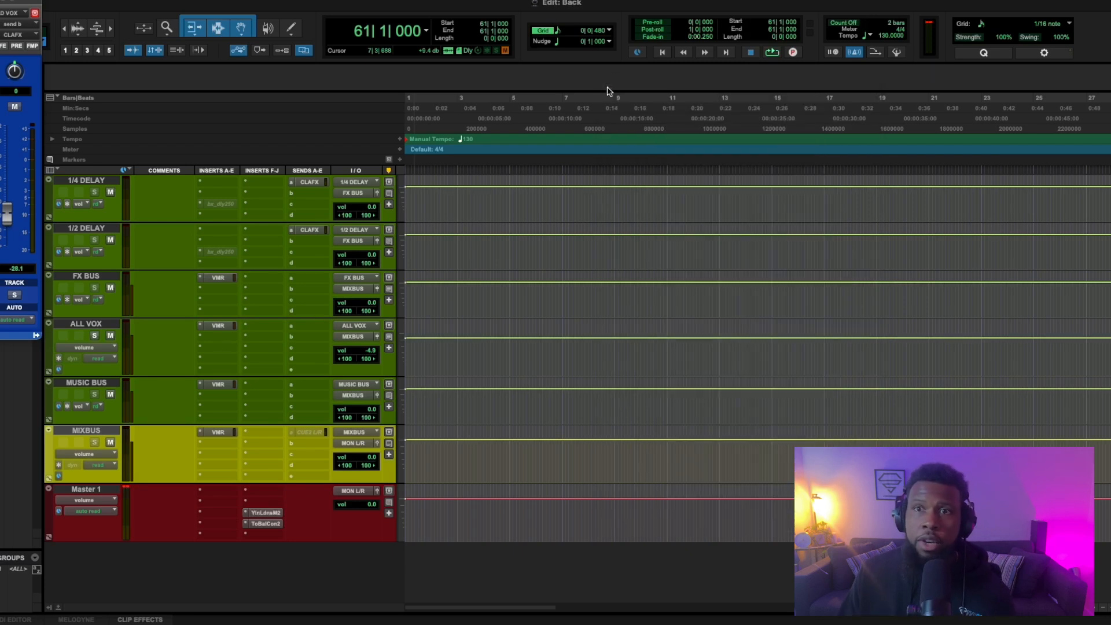
- Insert the stereo Initial Clipper plug-in in the last insert slot of the MIXBUS track
{"action": "left_click", "coordinate": [259, 480]}
{"action": "left_click", "coordinate": [284, 457]}
{"action": "type", "text": "in"}
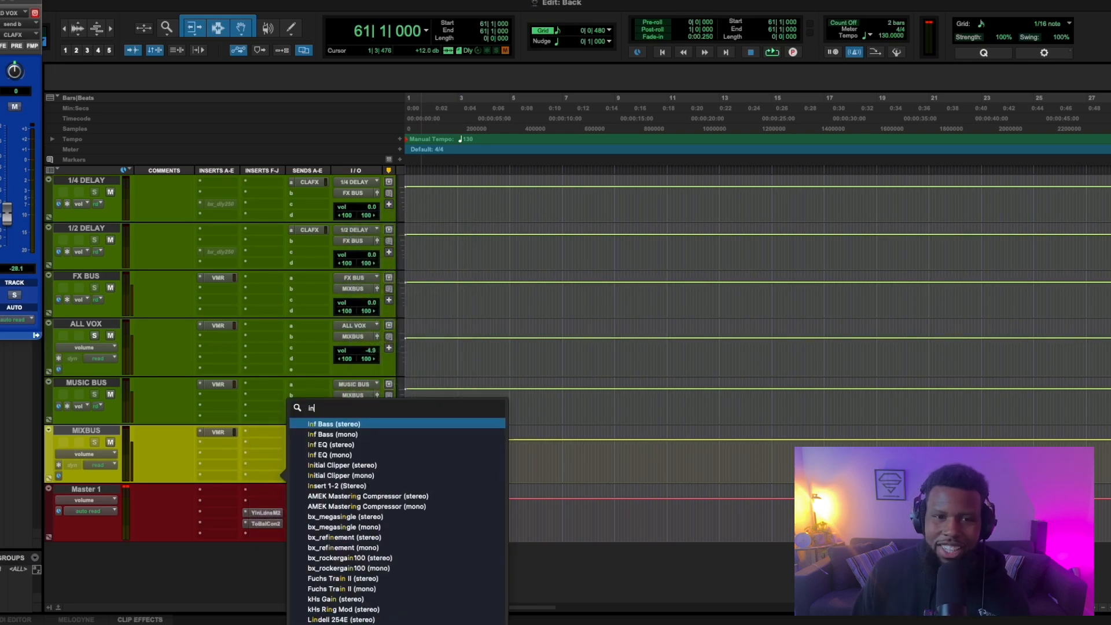
{"action": "left_click", "coordinate": [365, 465]}
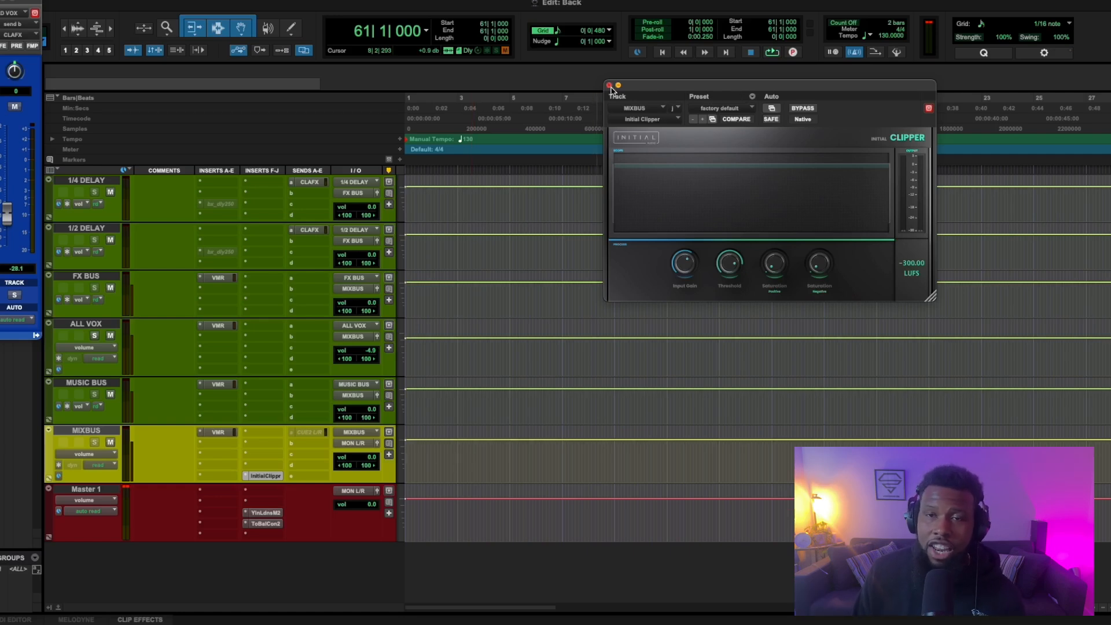
- Play the mix through the Initial Clipper to check its level graph, and close the plug-in
{"action": "key", "text": "space"}
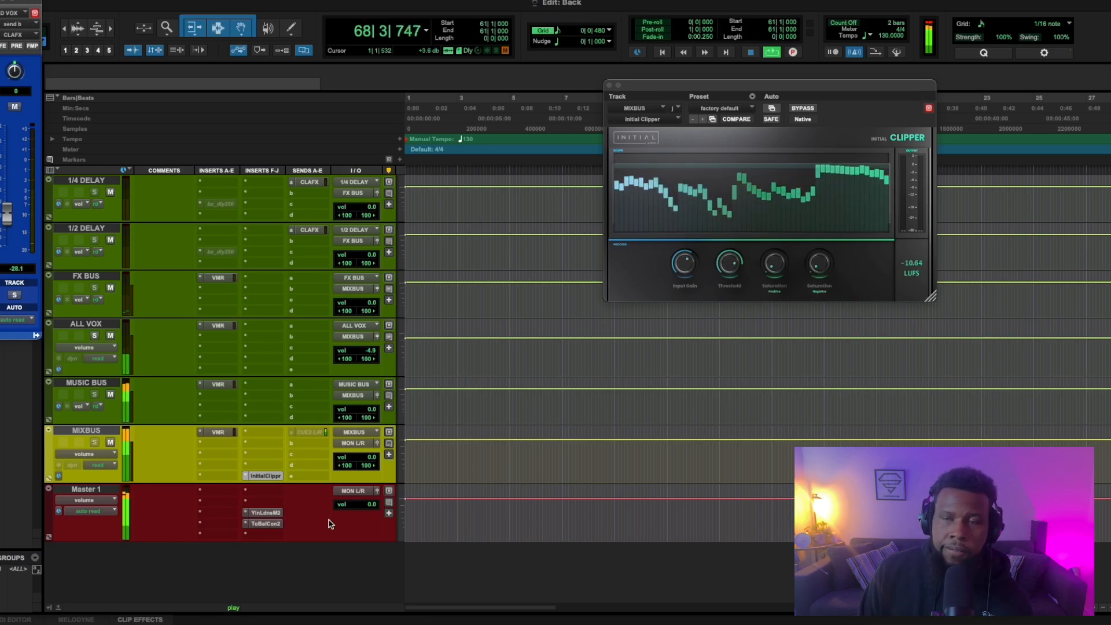
{"action": "key", "text": "space"}
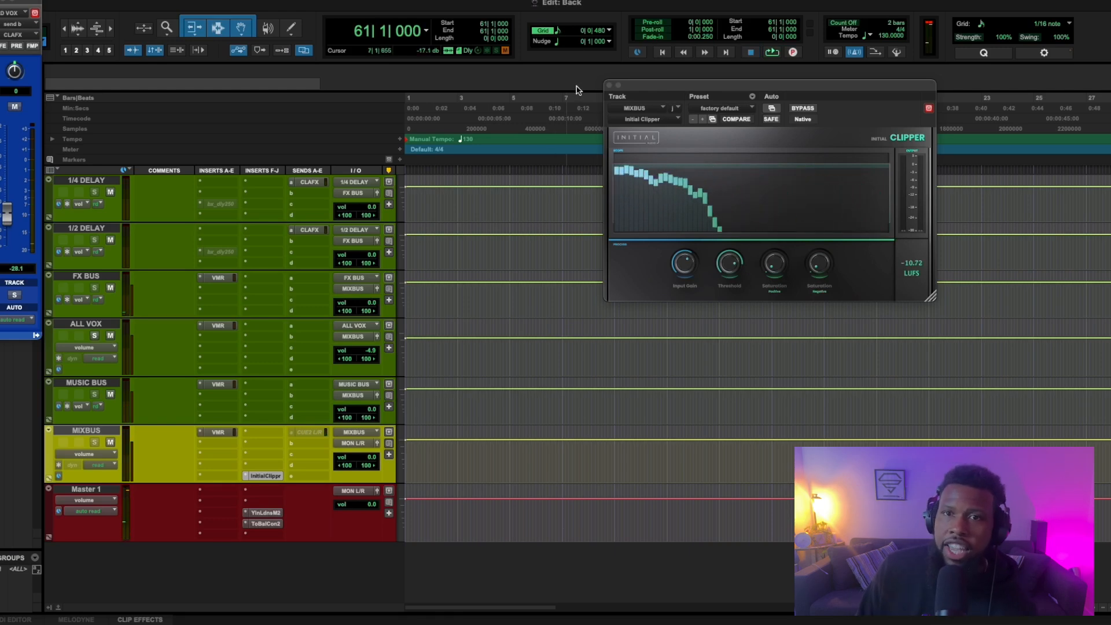
{"action": "left_click", "coordinate": [609, 86]}
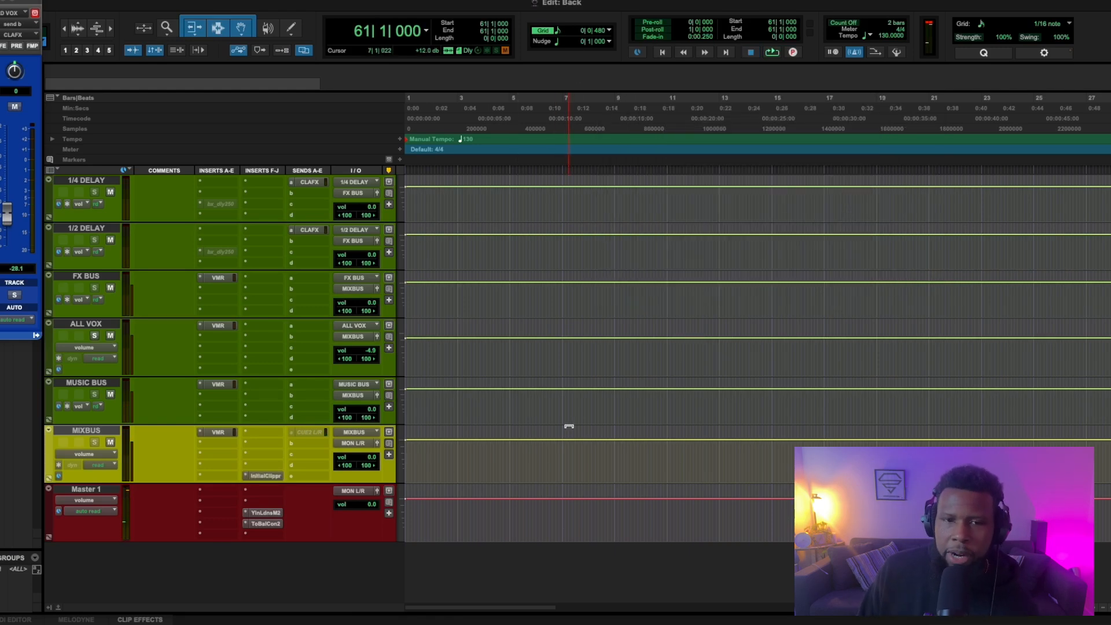
- Audition the BEAT track's quiet intro section from 14|3 to 17|1, and place the edit cursor at bar 17
{"action": "scroll", "coordinate": [567, 427], "scroll_direction": "up", "scroll_amount": 15}
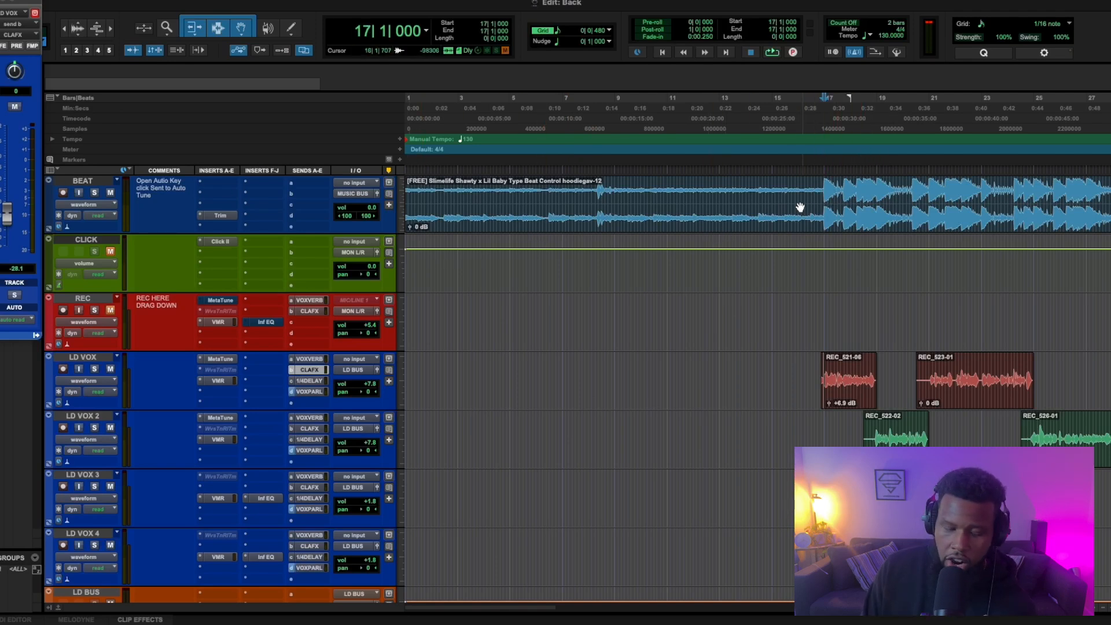
{"action": "scroll", "coordinate": [801, 207], "scroll_direction": "up", "scroll_amount": 3}
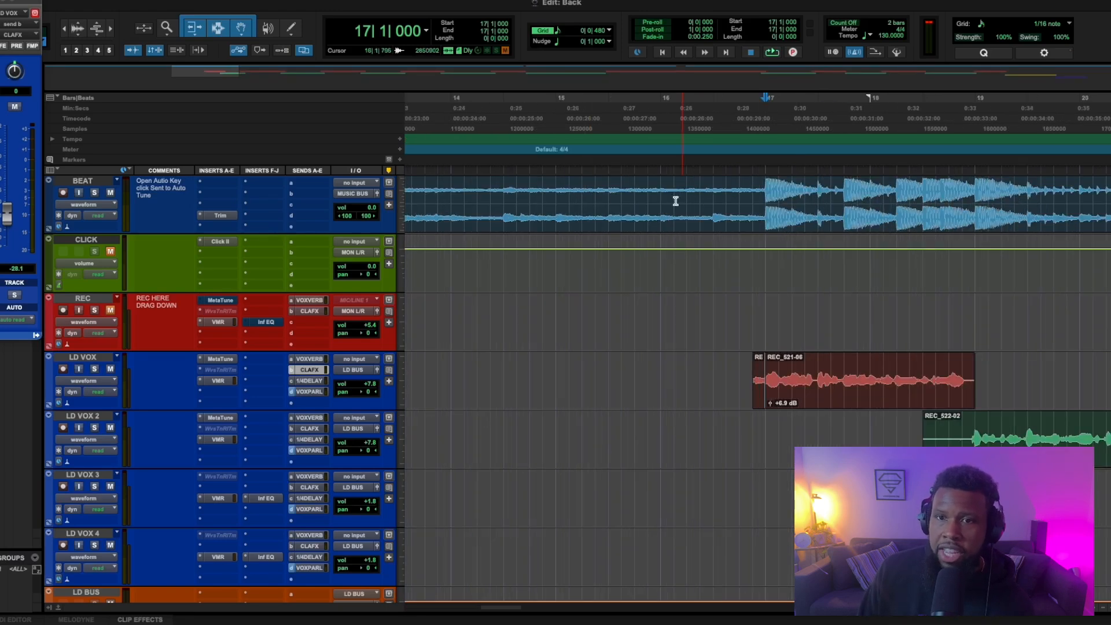
{"action": "left_click_drag", "start_coordinate": [508, 197], "coordinate": [763, 184]}
{"action": "key", "text": "space"}
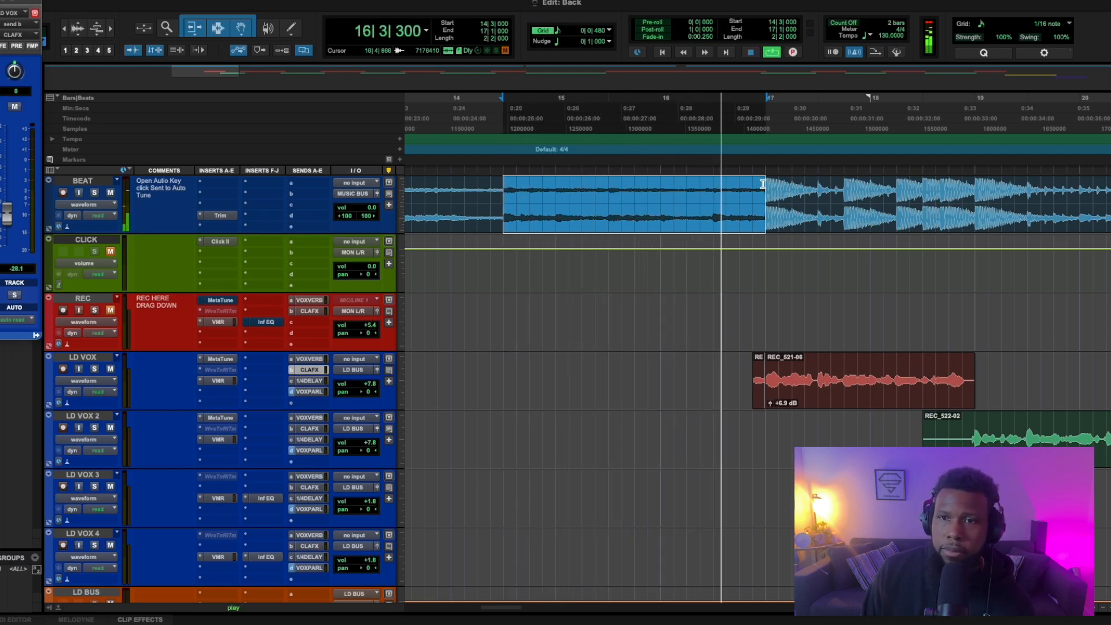
{"action": "key", "text": "space"}
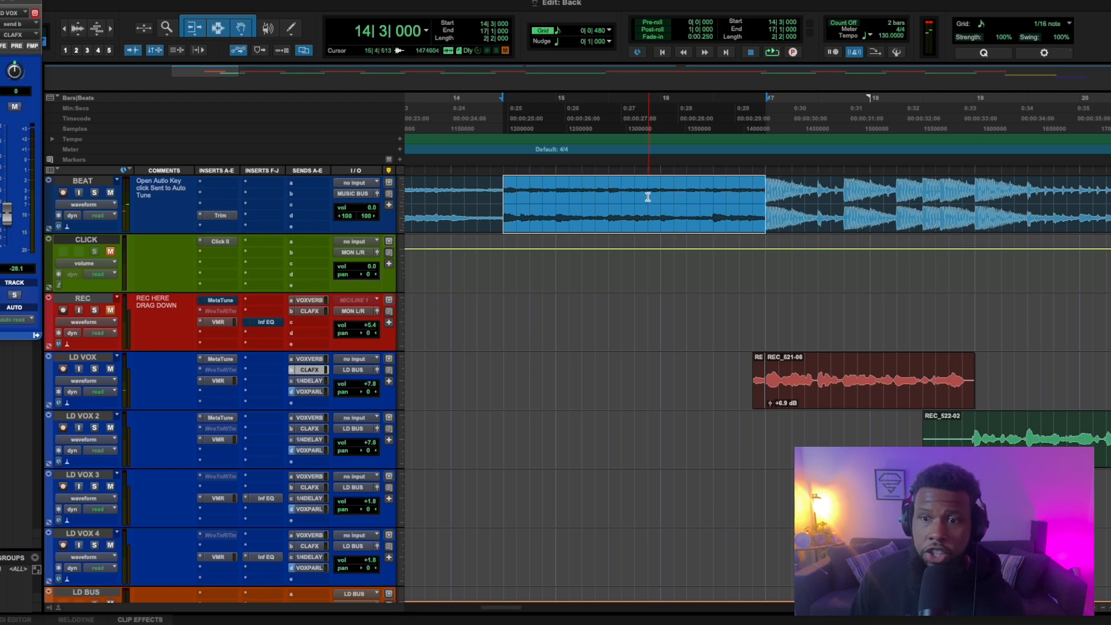
{"action": "left_click", "coordinate": [763, 191]}
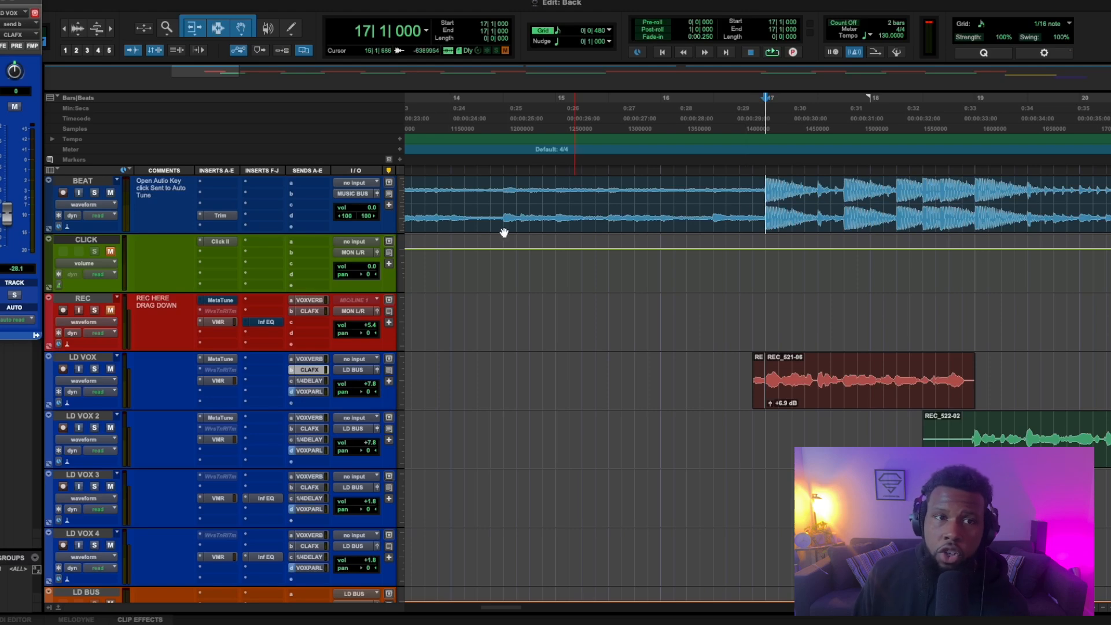
- Insert the stereo EQ3 7-Band plug-in on the BEAT track in the slot directly above Trim
{"action": "left_click", "coordinate": [215, 204]}
{"action": "mouse_move", "coordinate": [214, 207]}
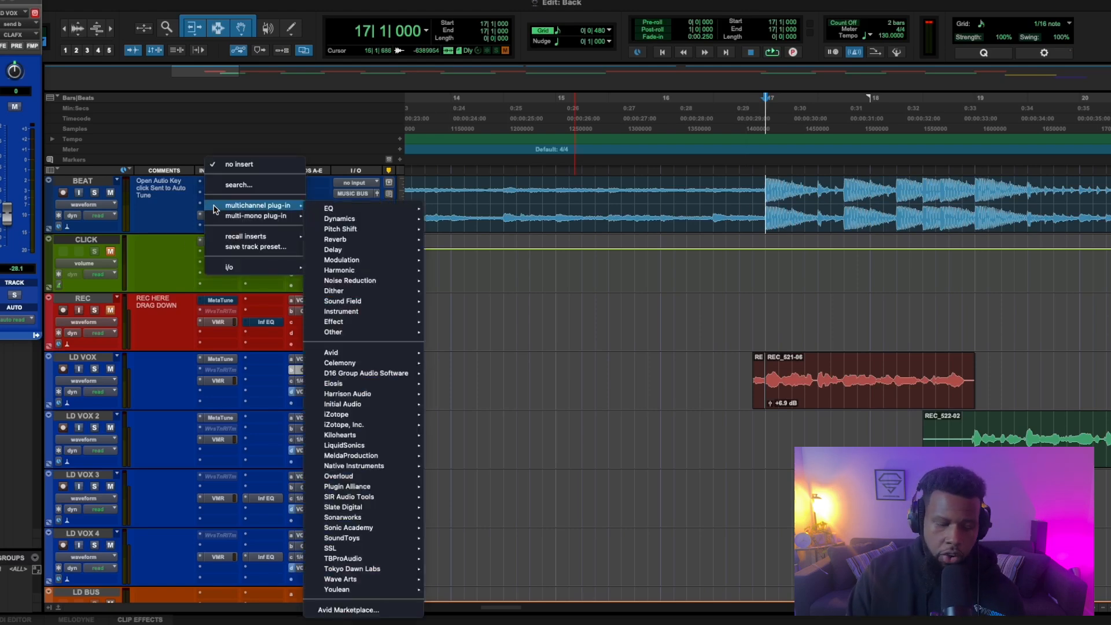
{"action": "left_click", "coordinate": [239, 184]}
{"action": "type", "text": "eq"}
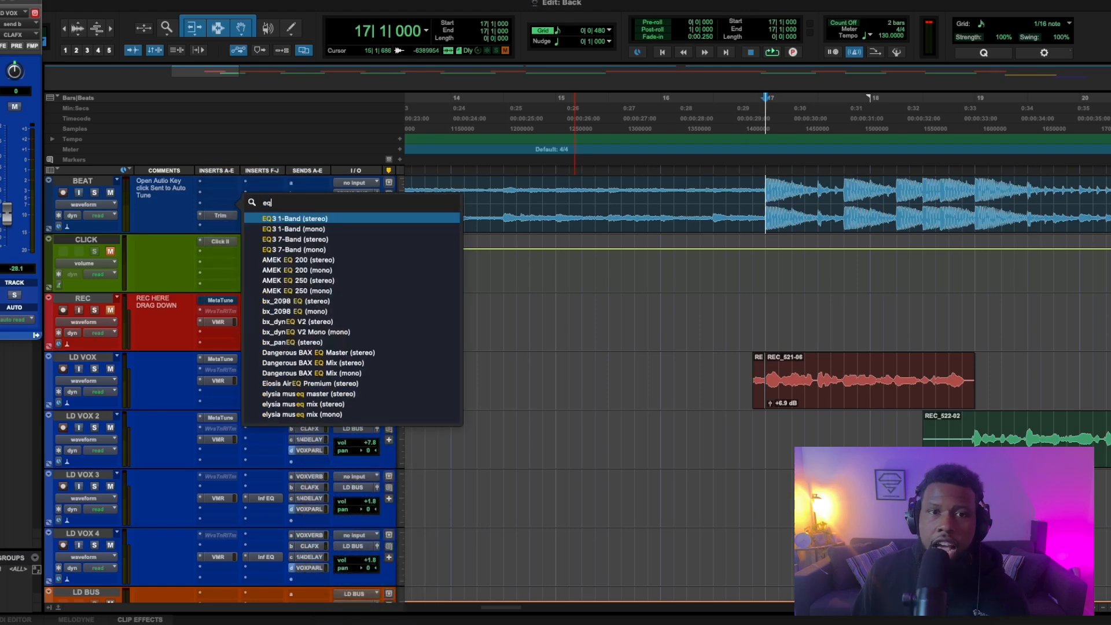
{"action": "left_click", "coordinate": [287, 241]}
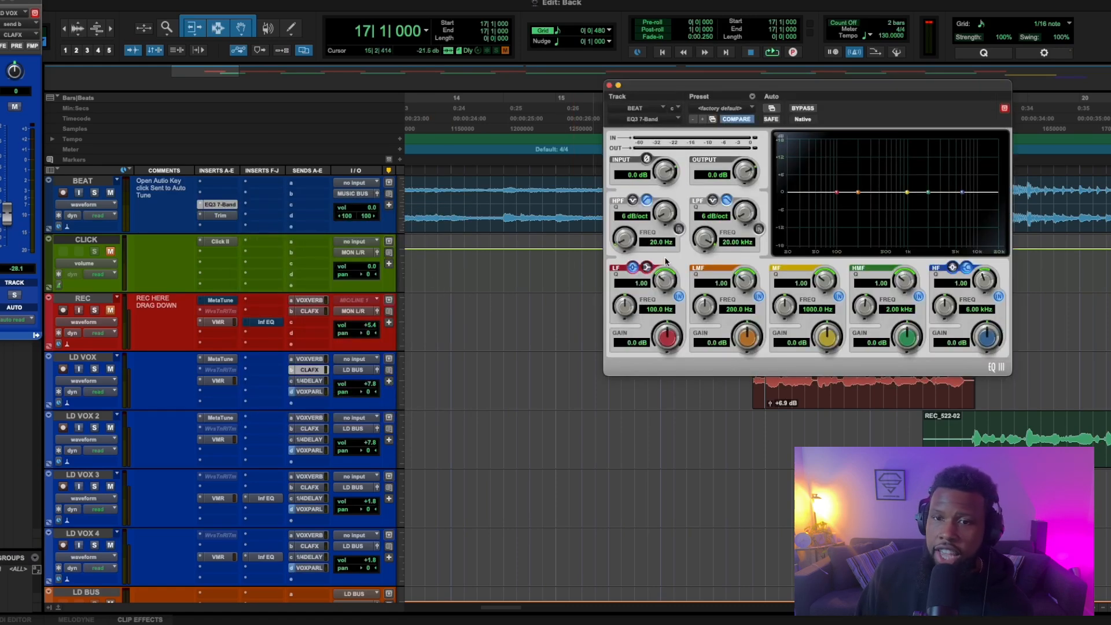
- Shape the BEAT EQ's LF band into a 4.5 dB cut at 36.9 Hz with a Q of 1.97, refining it during playback
{"action": "left_click_drag", "start_coordinate": [664, 268], "coordinate": [666, 251]}
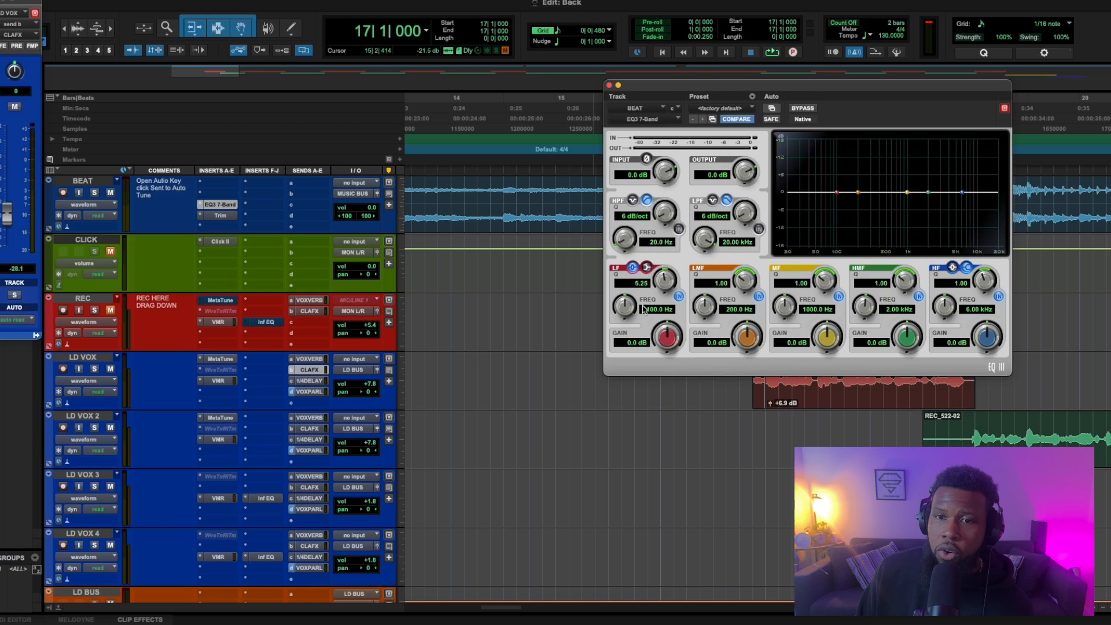
{"action": "left_click_drag", "start_coordinate": [631, 308], "coordinate": [668, 346]}
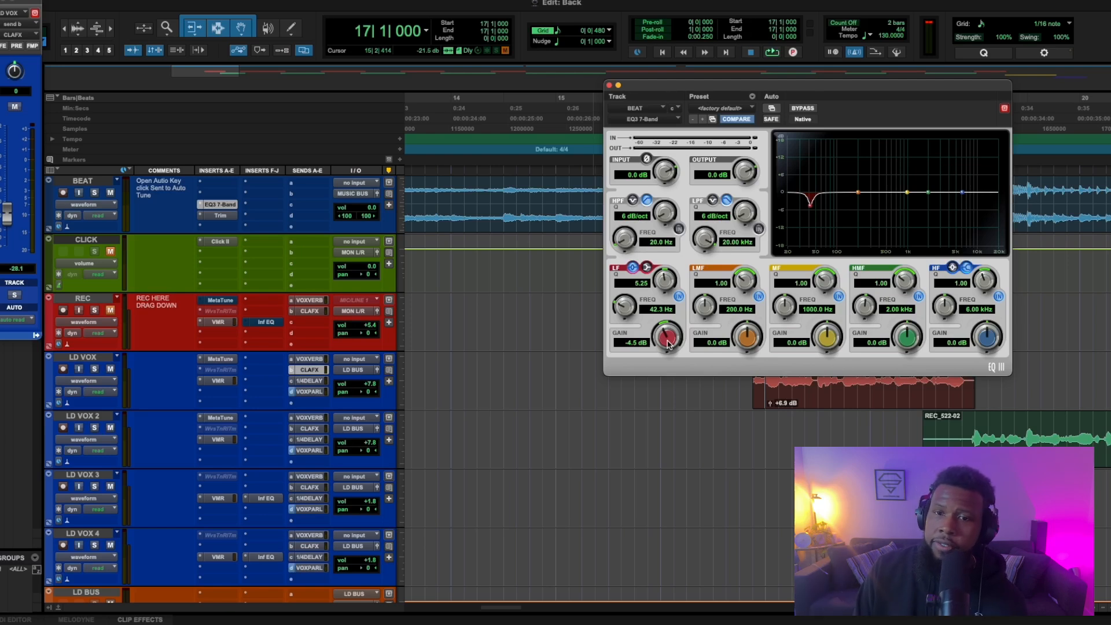
{"action": "key", "text": "space"}
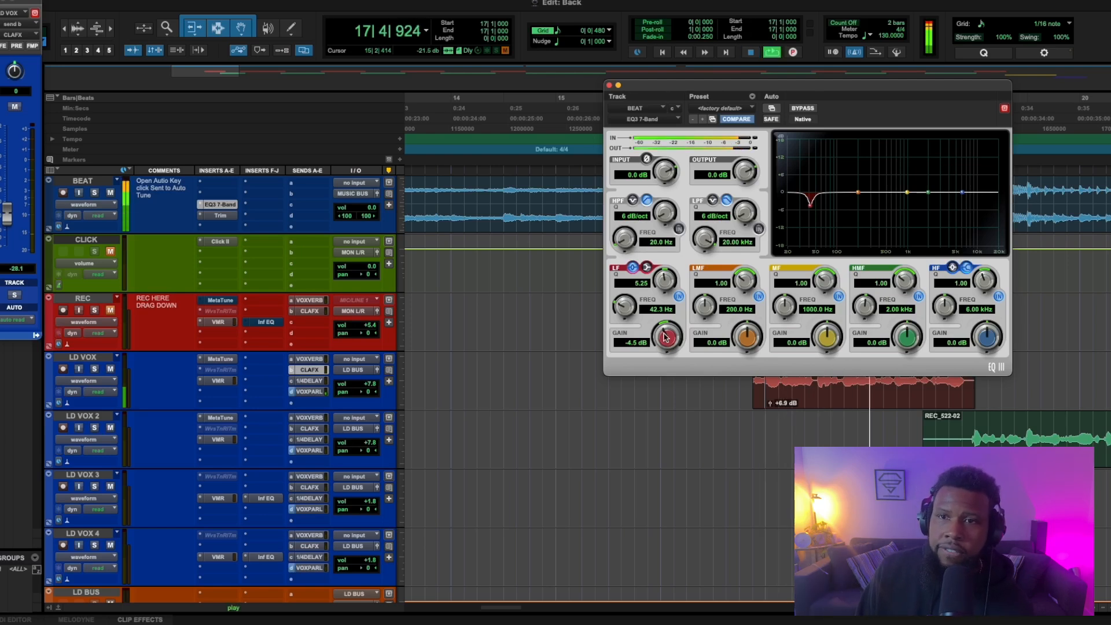
{"action": "left_click_drag", "start_coordinate": [622, 307], "coordinate": [620, 325]}
{"action": "left_click_drag", "start_coordinate": [664, 281], "coordinate": [663, 315]}
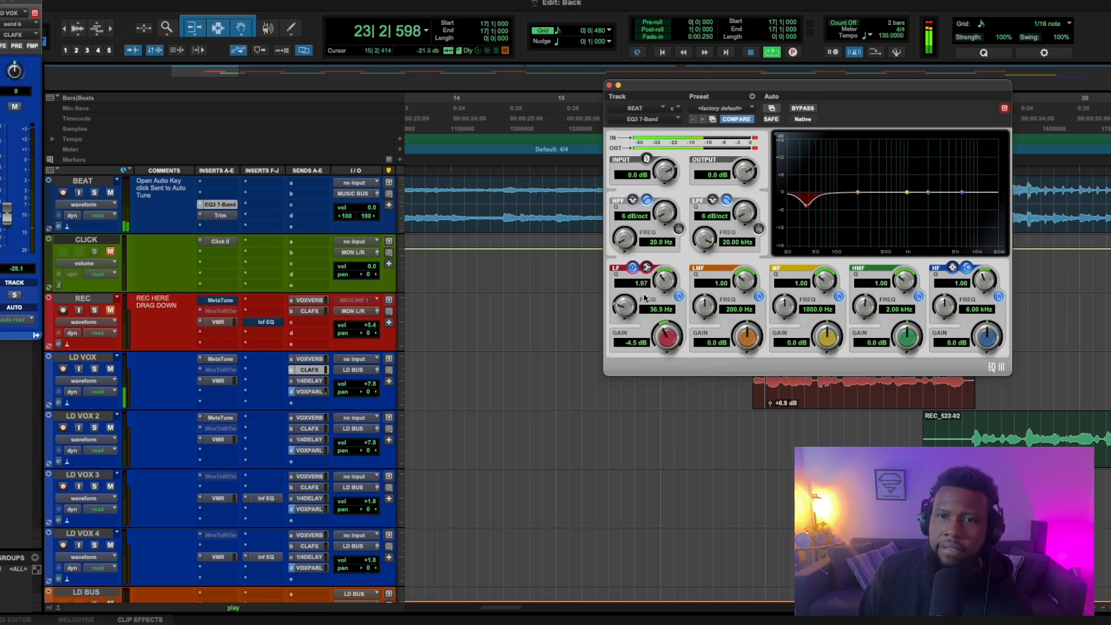
- Switch the BEAT EQ's LF band to a shelf with -4.7 dB gain and a Q of 0.82, close the EQ and stop playback
{"action": "left_click", "coordinate": [648, 267]}
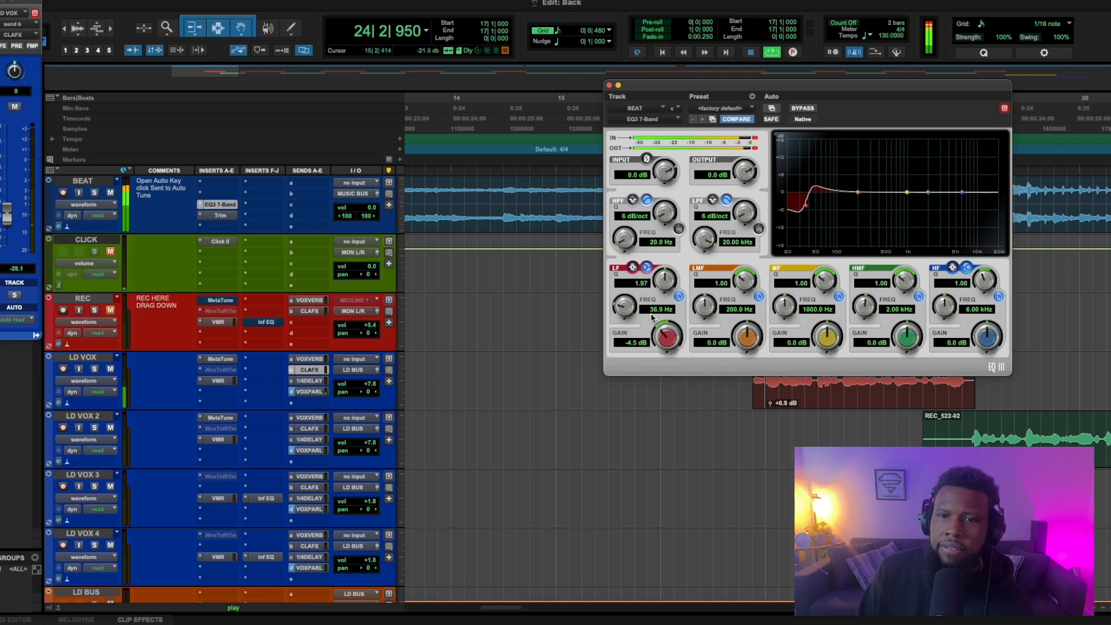
{"action": "left_click_drag", "start_coordinate": [666, 341], "coordinate": [664, 337]}
{"action": "left_click_drag", "start_coordinate": [665, 280], "coordinate": [658, 354]}
{"action": "left_click_drag", "start_coordinate": [662, 282], "coordinate": [667, 345]}
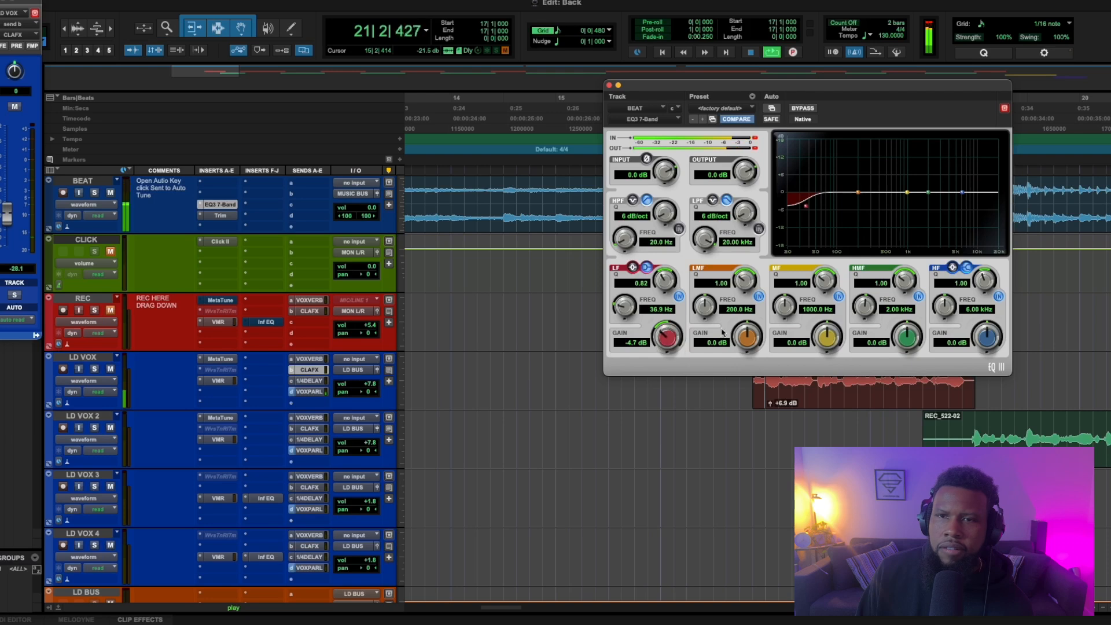
{"action": "left_click", "coordinate": [609, 85]}
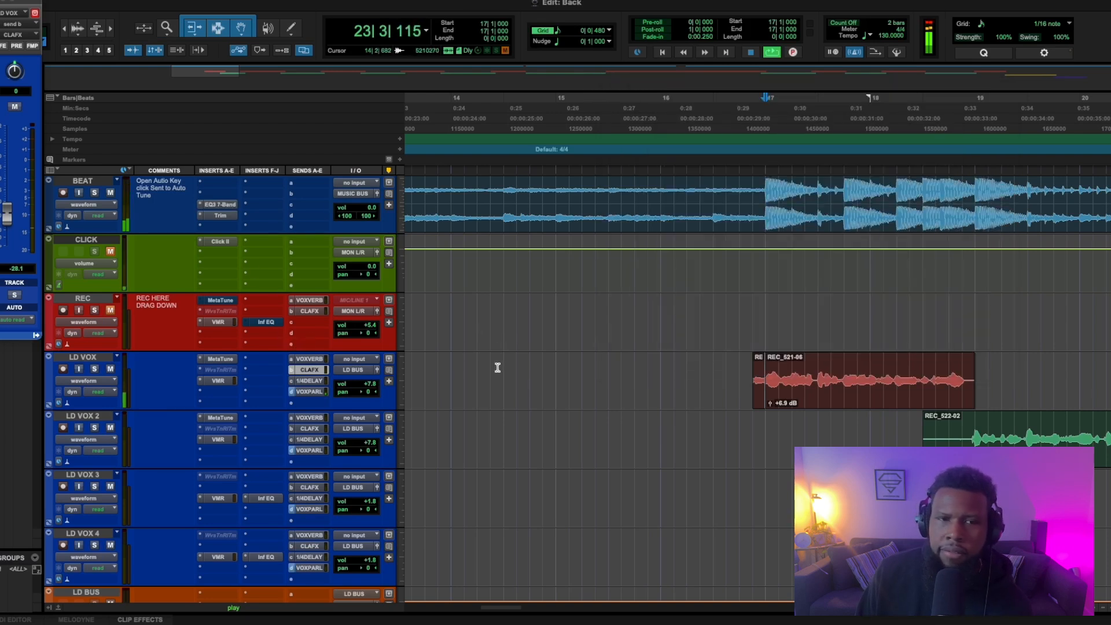
{"action": "scroll", "coordinate": [487, 367], "scroll_direction": "down", "scroll_amount": 10}
{"action": "scroll", "coordinate": [486, 367], "scroll_direction": "up", "scroll_amount": 10}
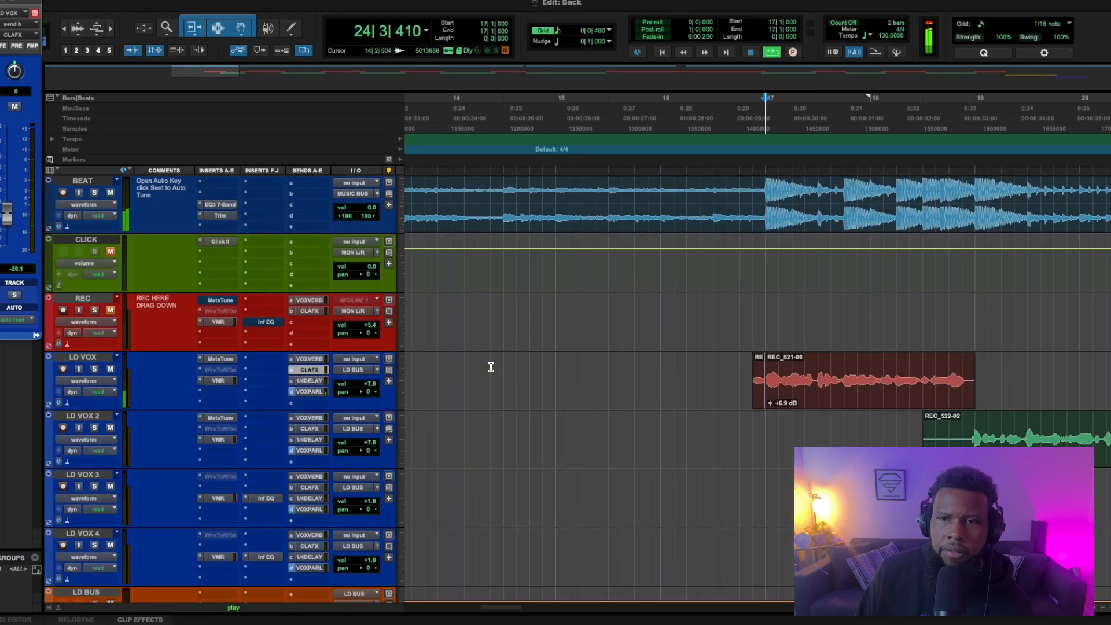
{"action": "key", "text": "space"}
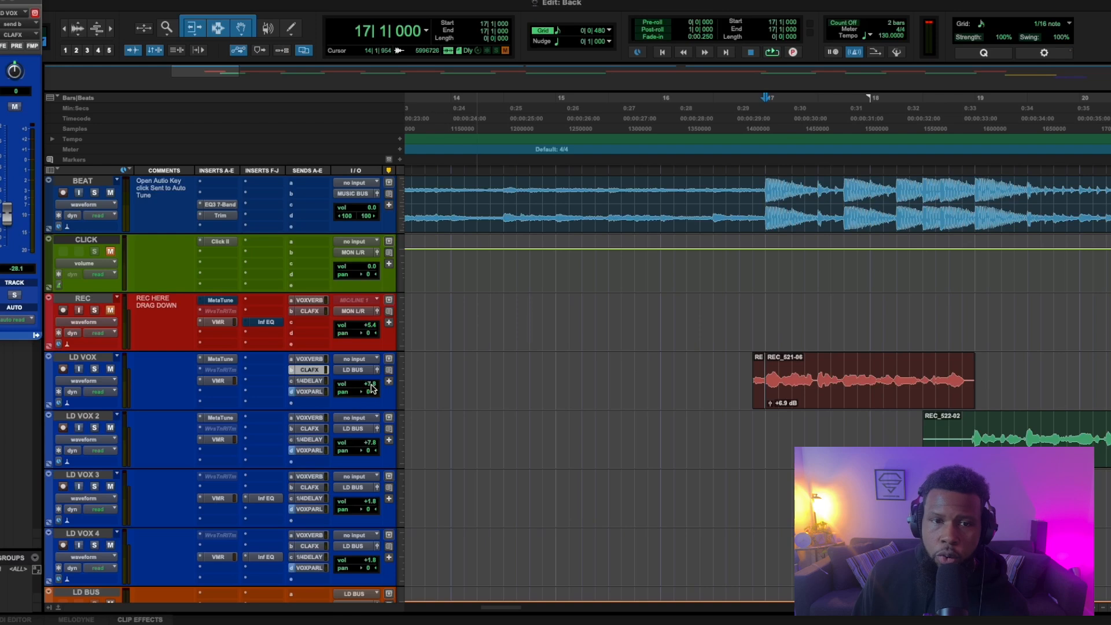
- Set the track volumes to 0.0 dB on LD VOX, -1.3 dB on LD VOX 2 and 0.0 dB on ALL VOX
{"action": "left_click_drag", "start_coordinate": [369, 387], "coordinate": [371, 395]}
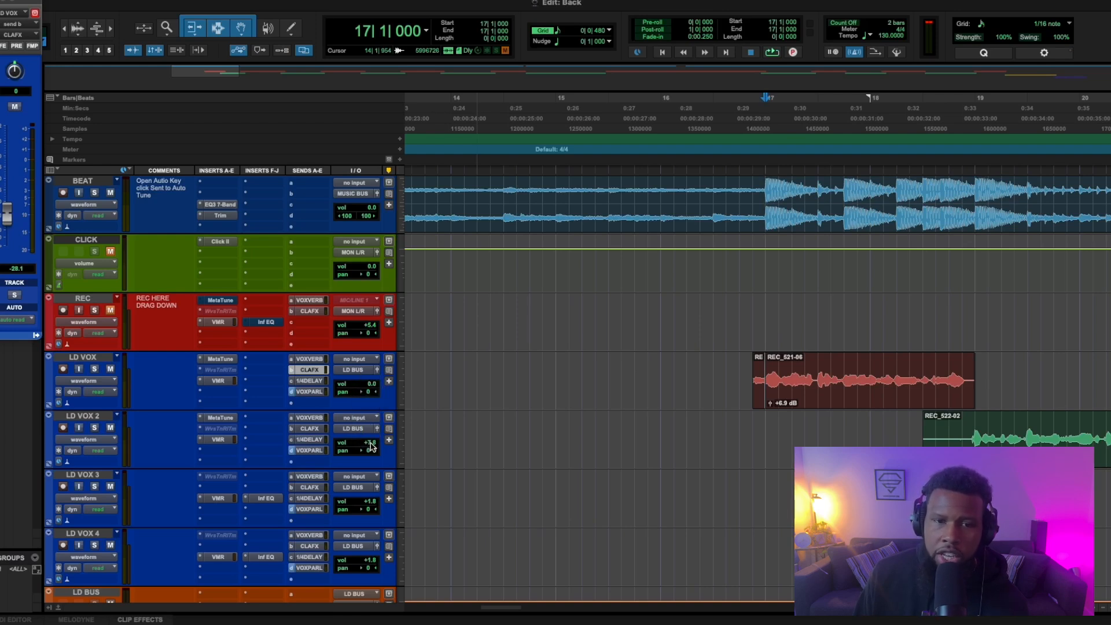
{"action": "left_click_drag", "start_coordinate": [370, 446], "coordinate": [368, 453]}
{"action": "scroll", "coordinate": [350, 481], "scroll_direction": "down", "scroll_amount": 10}
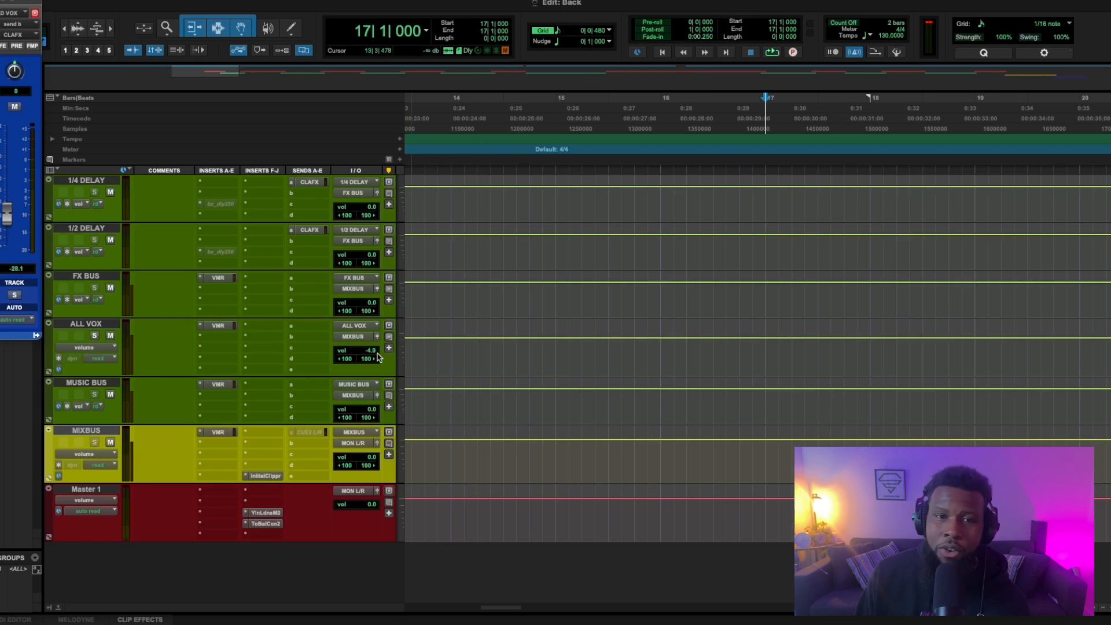
{"action": "left_click_drag", "start_coordinate": [371, 355], "coordinate": [373, 347]}
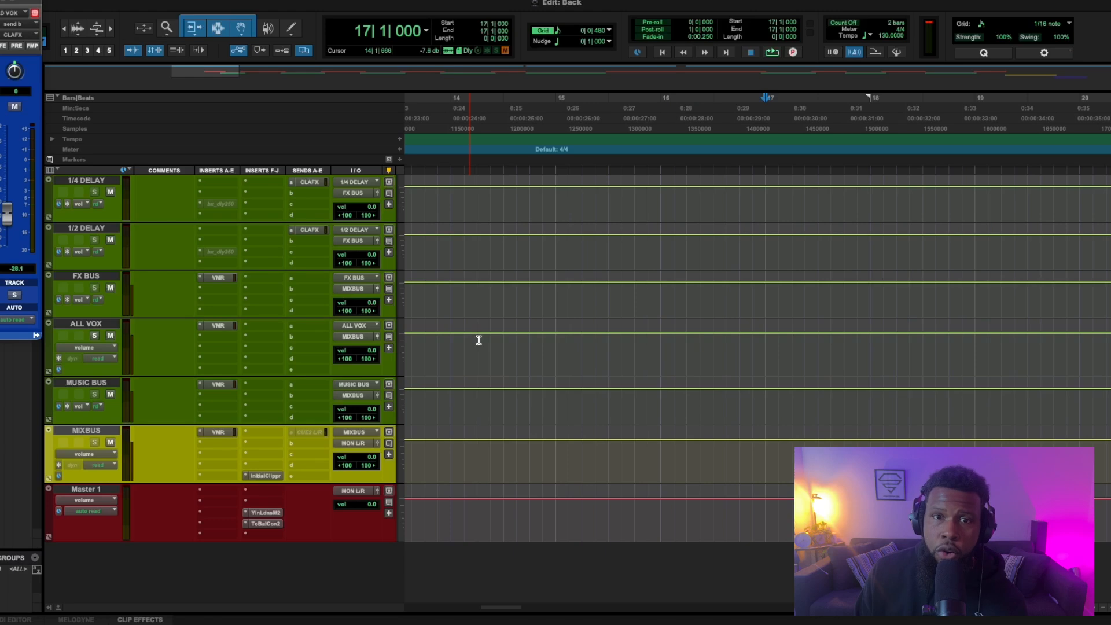
- Play from bar 17 and delete the silent beginning of the REC_522-02 clip on the LD VOX 2 track
{"action": "key", "text": "space"}
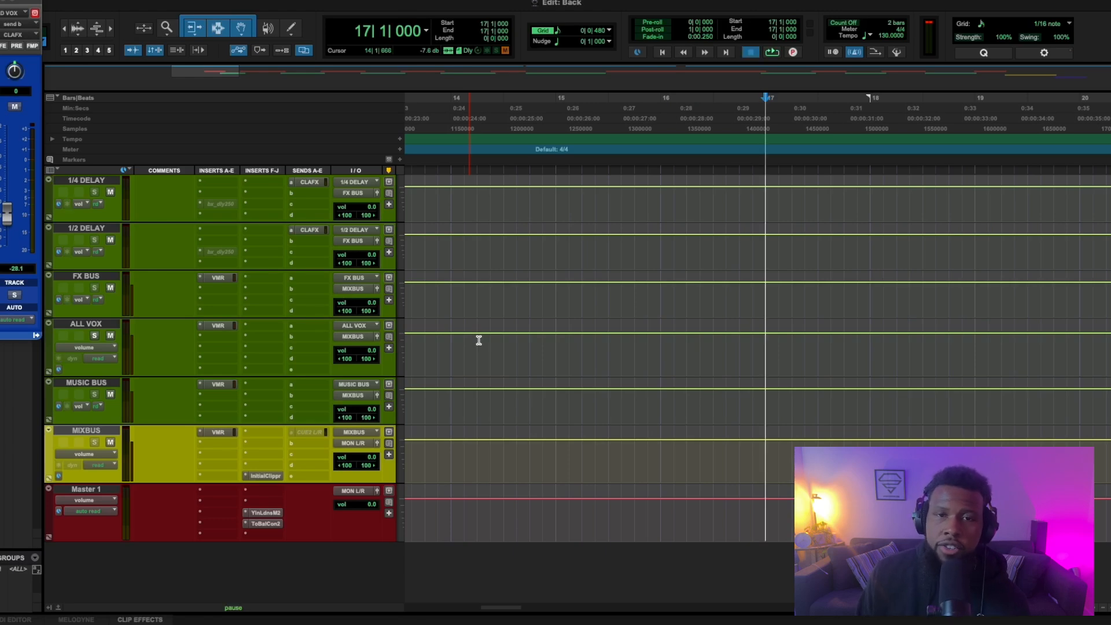
{"action": "scroll", "coordinate": [598, 297], "scroll_direction": "up", "scroll_amount": 15}
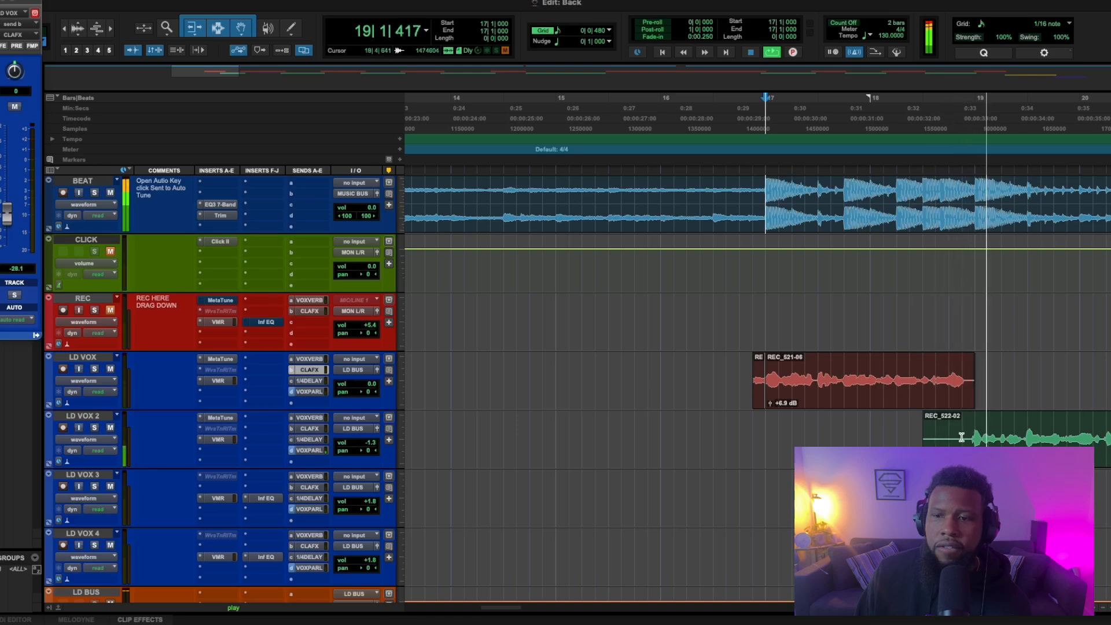
{"action": "left_click_drag", "start_coordinate": [964, 434], "coordinate": [764, 464]}
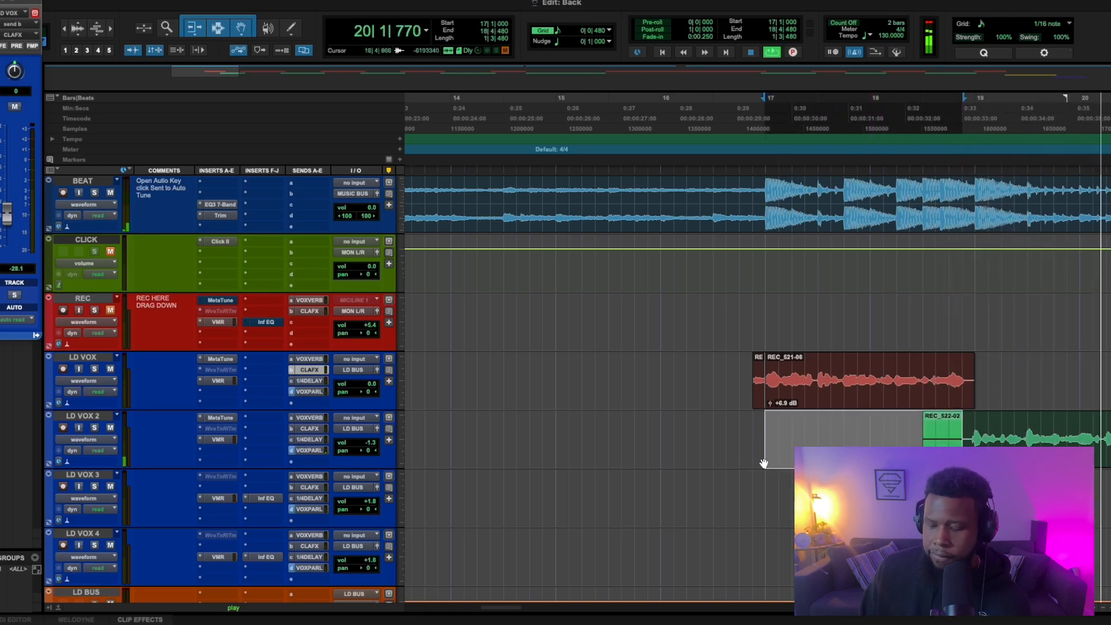
{"action": "key", "text": "Delete"}
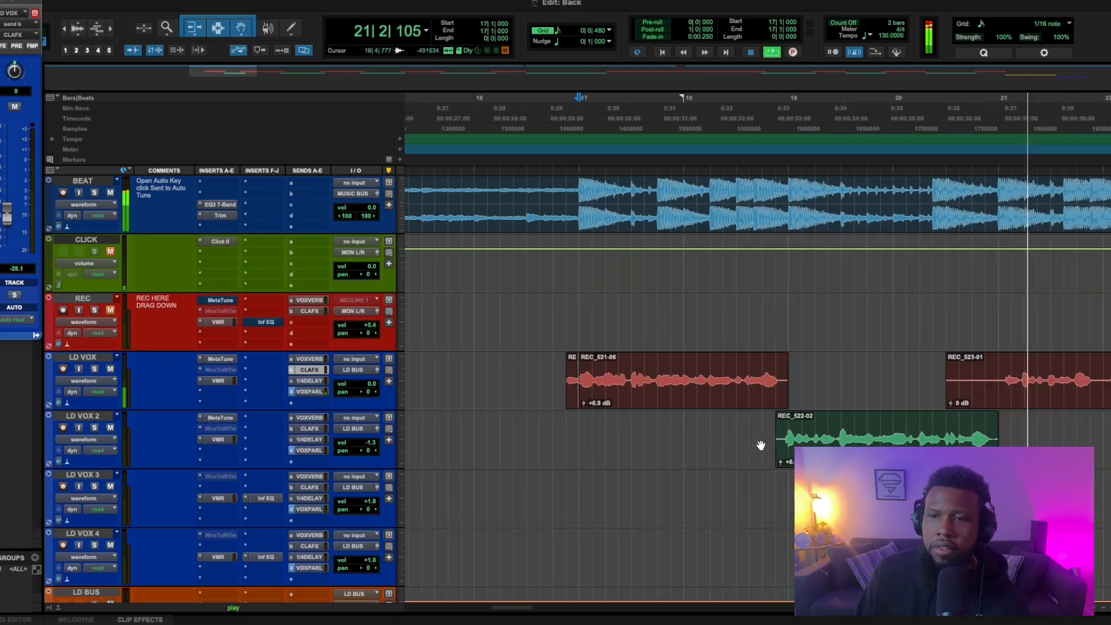
- Delete the silent beginning of the REC_523-01 clip on LD VOX between bars 20 and 21, and stop playback
{"action": "left_click_drag", "start_coordinate": [864, 369], "coordinate": [763, 385]}
{"action": "key", "text": "Delete"}
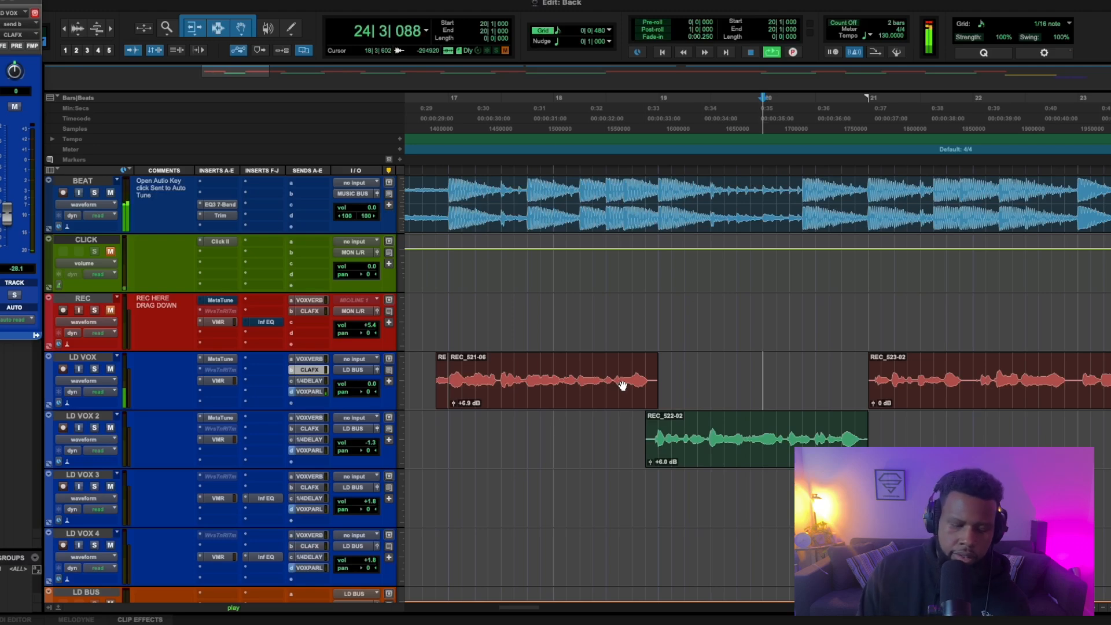
{"action": "key", "text": "r"}
{"action": "key", "text": "r"}
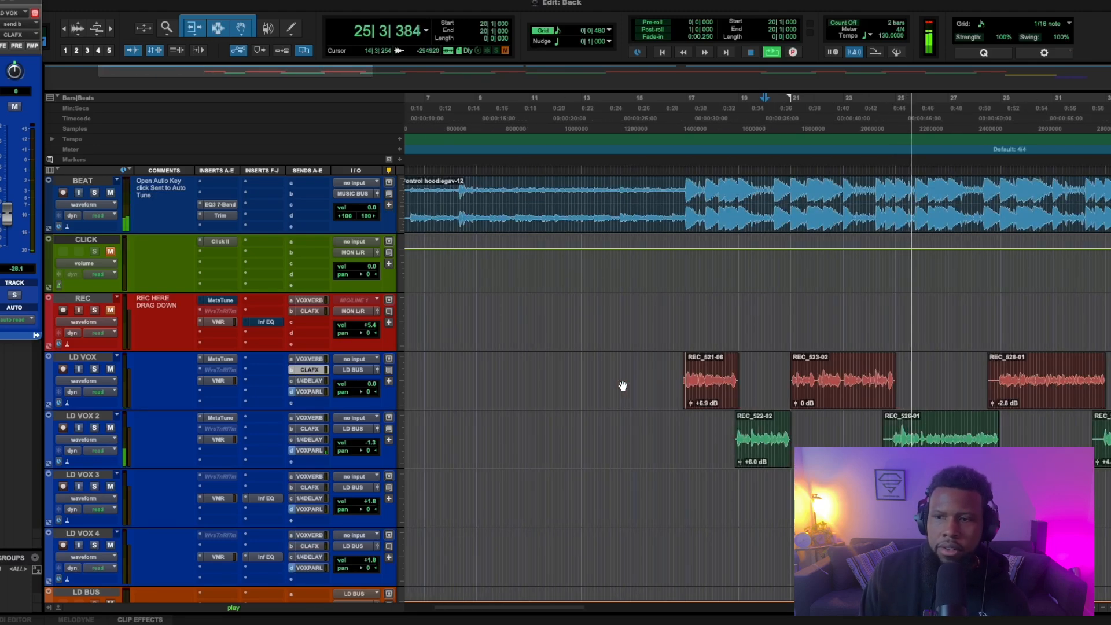
{"action": "key", "text": "space"}
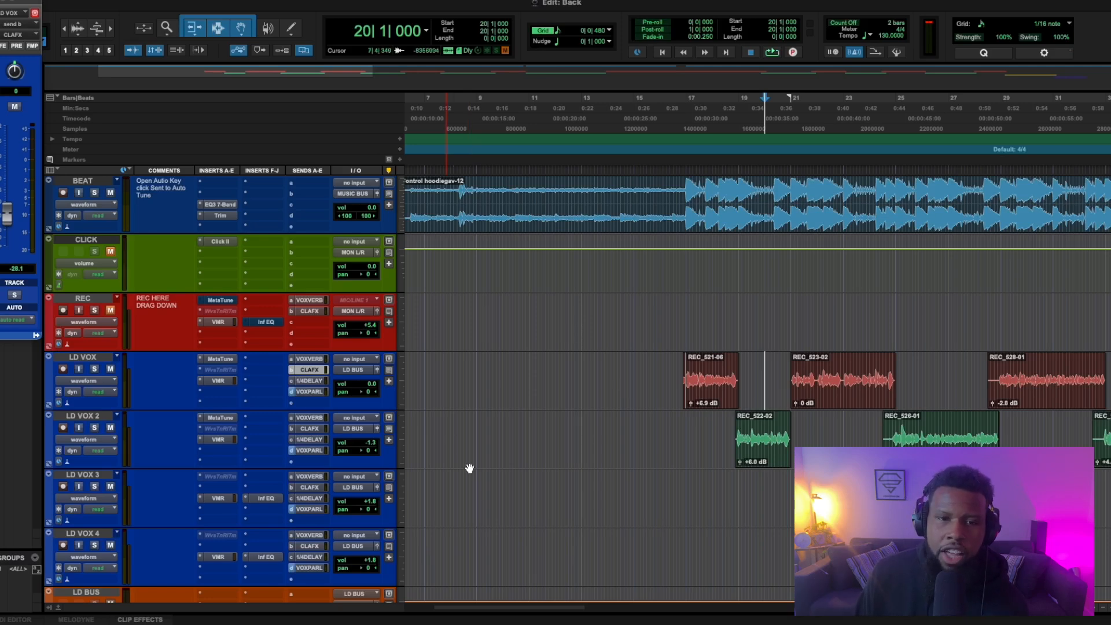
- Set LD VOX 2's volume to 0.0 dB, and remove the teal Custom compressor and FG-73 modules from the LD BUS Virtual Mix Rack
{"action": "left_click", "coordinate": [375, 444]}
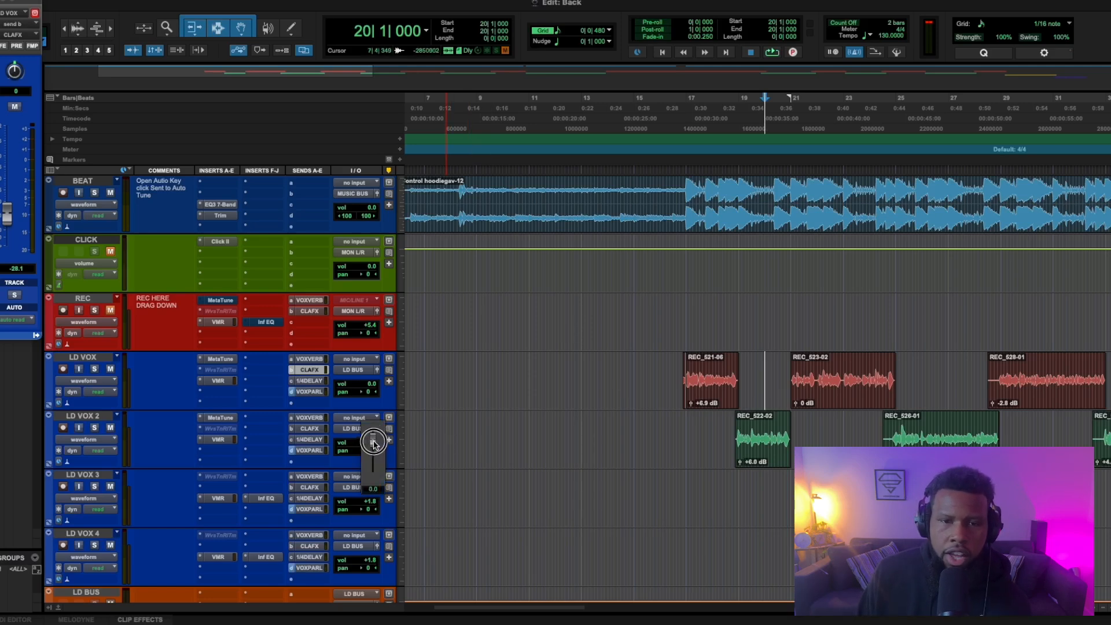
{"action": "scroll", "coordinate": [181, 500], "scroll_direction": "down", "scroll_amount": 3}
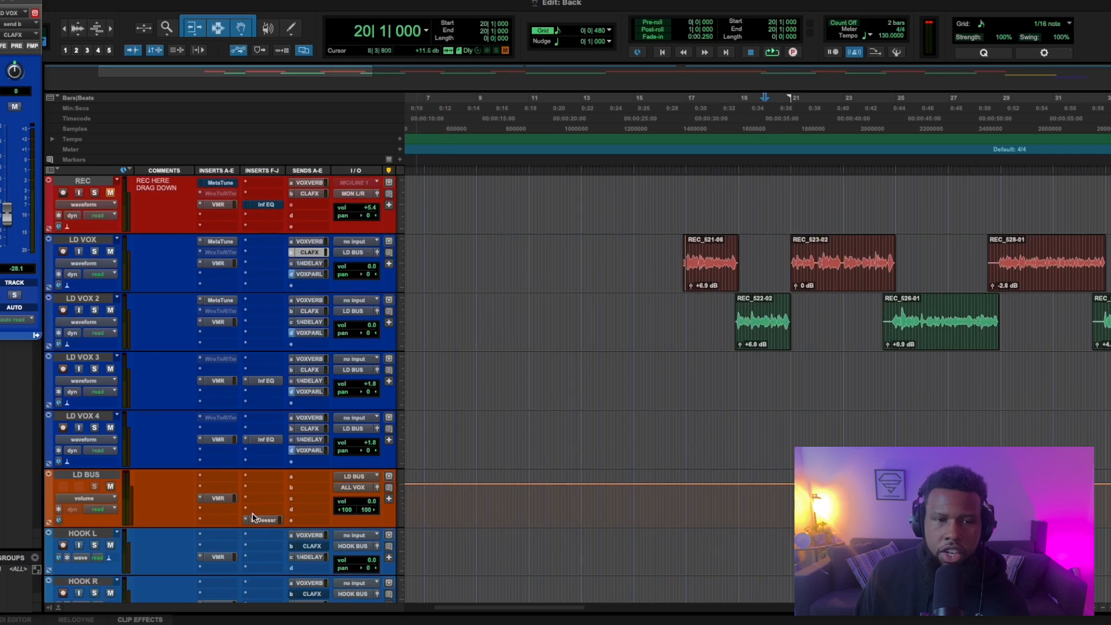
{"action": "left_click", "coordinate": [219, 499]}
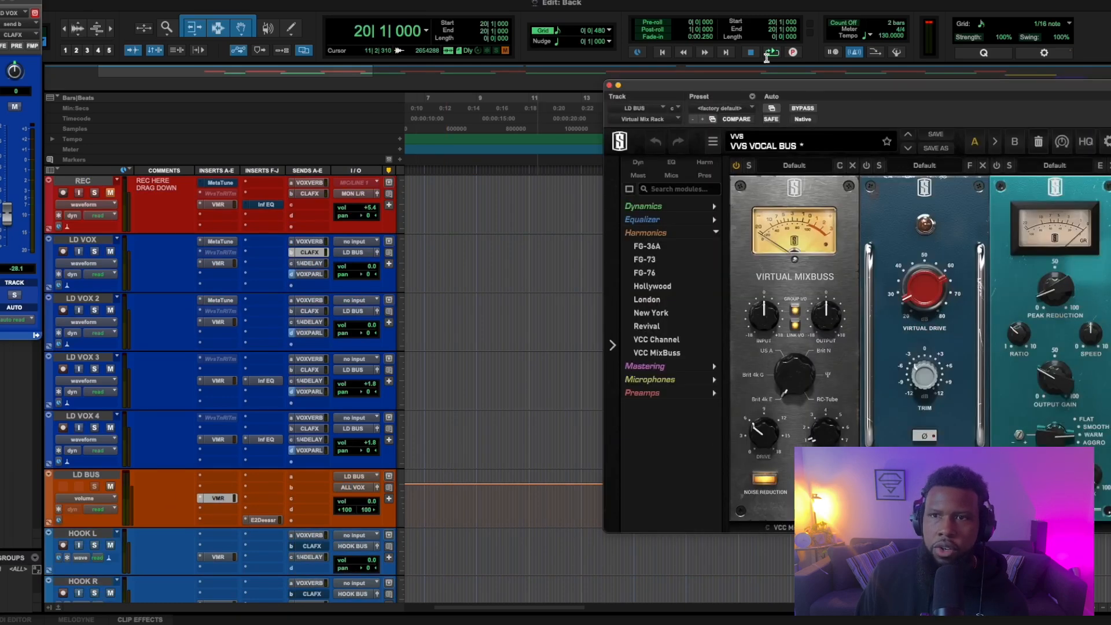
{"action": "left_click_drag", "start_coordinate": [848, 84], "coordinate": [584, 89]}
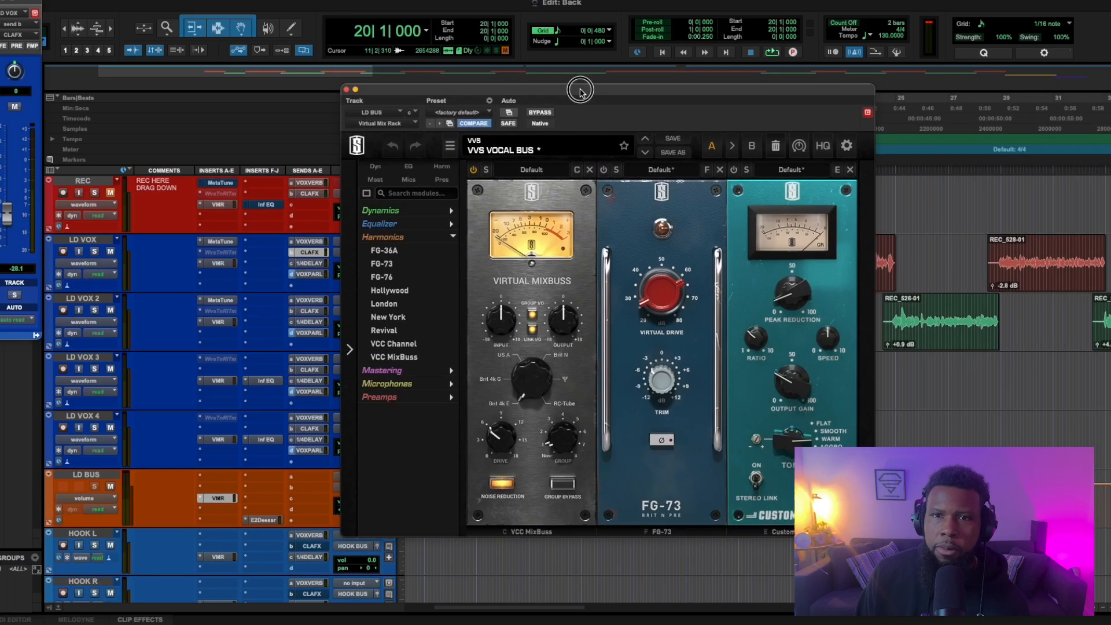
{"action": "left_click", "coordinate": [850, 170]}
{"action": "left_click", "coordinate": [721, 171]}
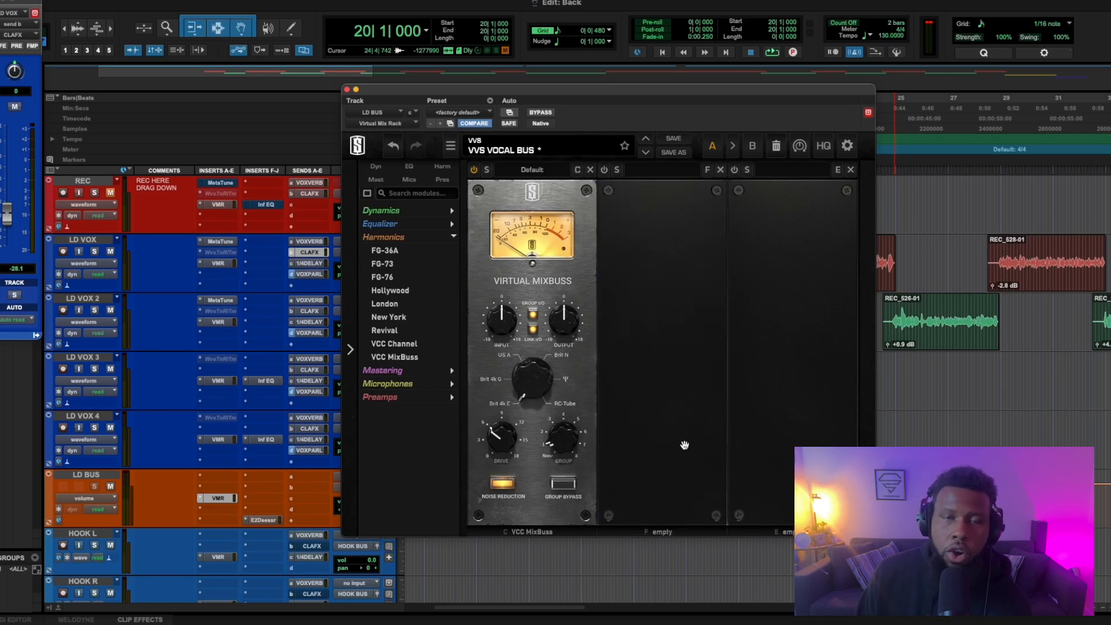
{"action": "left_click", "coordinate": [347, 89]}
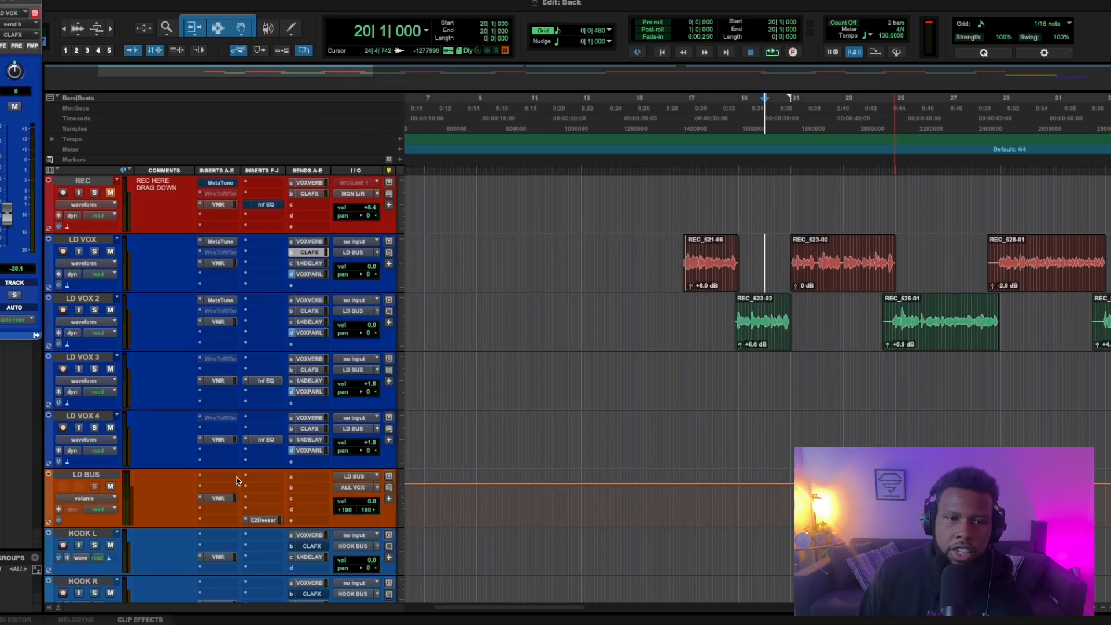
- Insert the EQ3 7-Band plug-in in insert slot G of the LD BUS track
{"action": "left_click", "coordinate": [258, 489]}
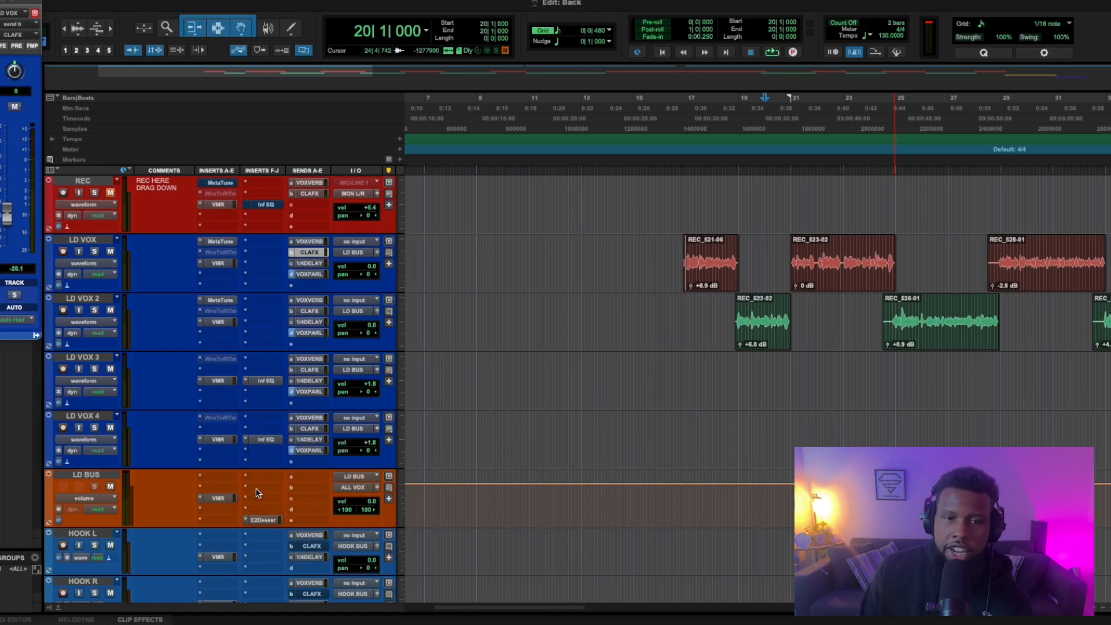
{"action": "type", "text": "eq"}
{"action": "left_click", "coordinate": [396, 444]}
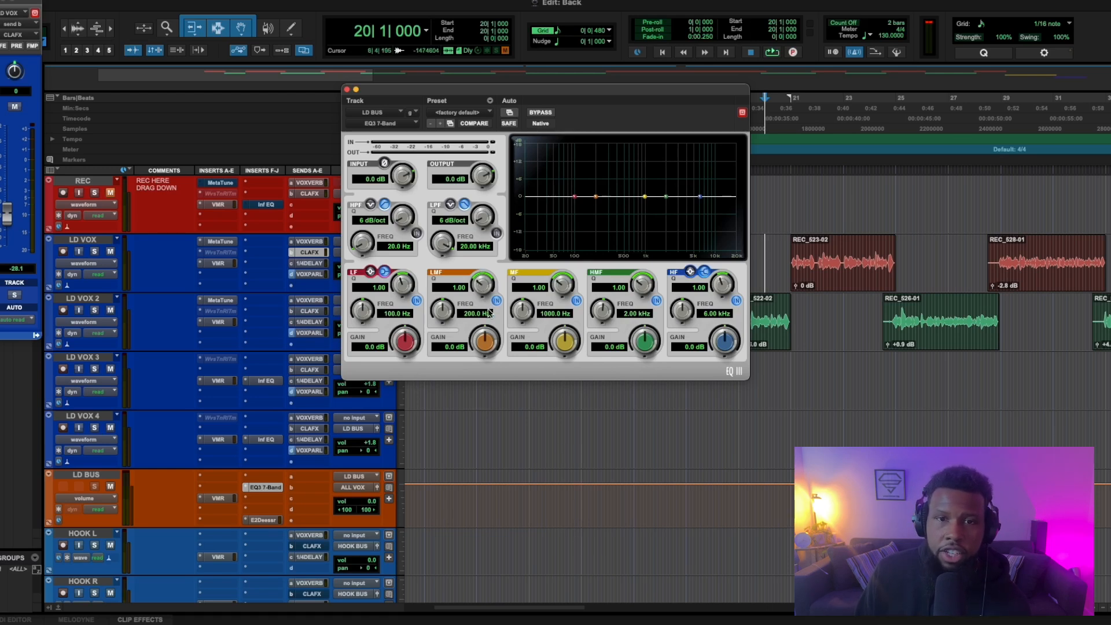
- Boost the LD BUS EQ's LMF band by 10.0 dB with a Q of 7.33, and sweep its frequency to 348.5 Hz during playback
{"action": "left_click_drag", "start_coordinate": [484, 343], "coordinate": [484, 248]}
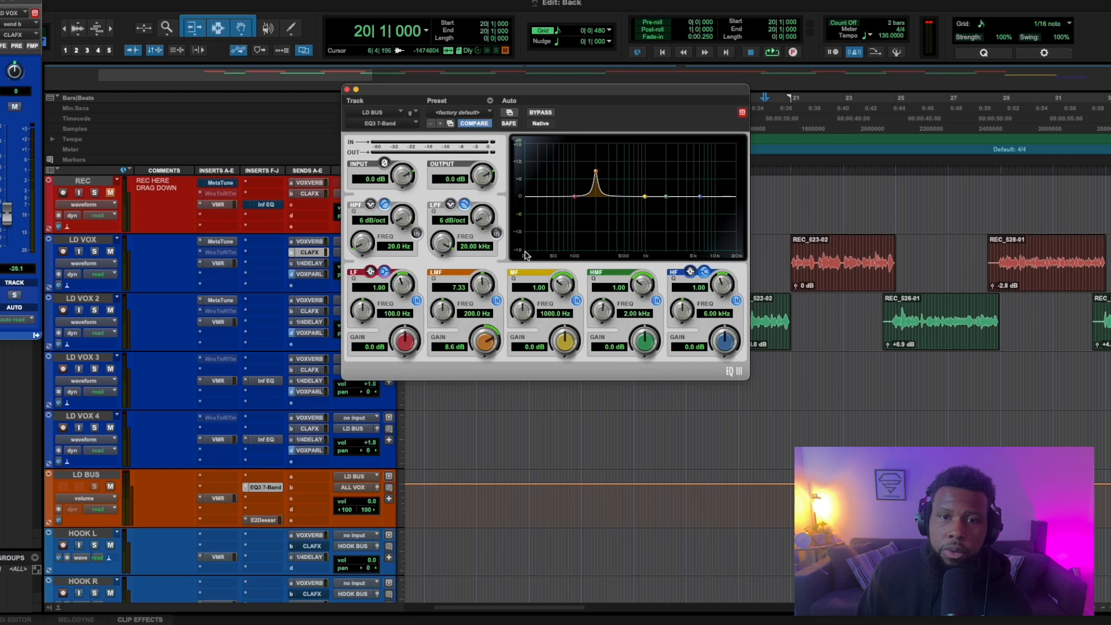
{"action": "left_click_drag", "start_coordinate": [488, 344], "coordinate": [484, 340]}
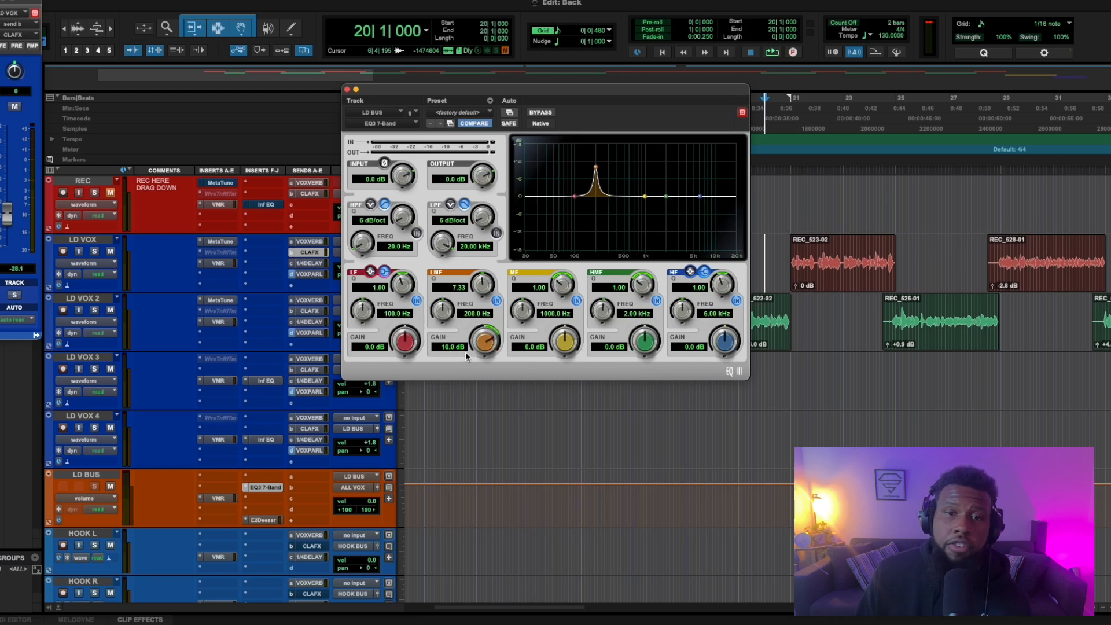
{"action": "key", "text": "space"}
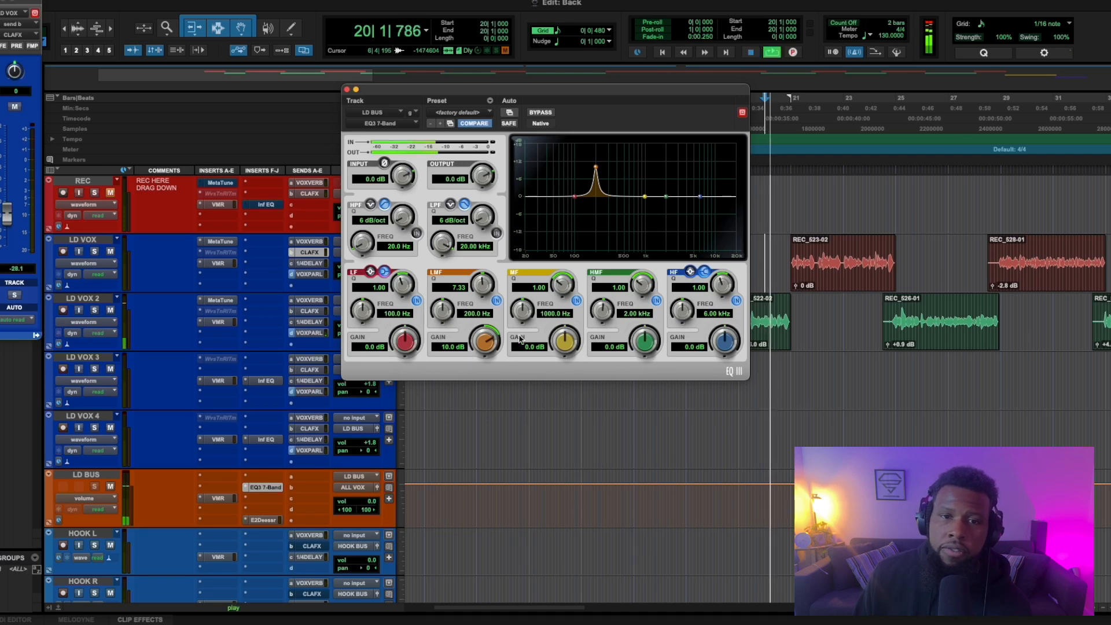
{"action": "left_click_drag", "start_coordinate": [438, 315], "coordinate": [439, 309]}
{"action": "mouse_move", "coordinate": [440, 310]}
{"action": "left_mouse_down"}
{"action": "mouse_move", "coordinate": [443, 282]}
{"action": "mouse_move", "coordinate": [447, 312]}
{"action": "left_mouse_up"}
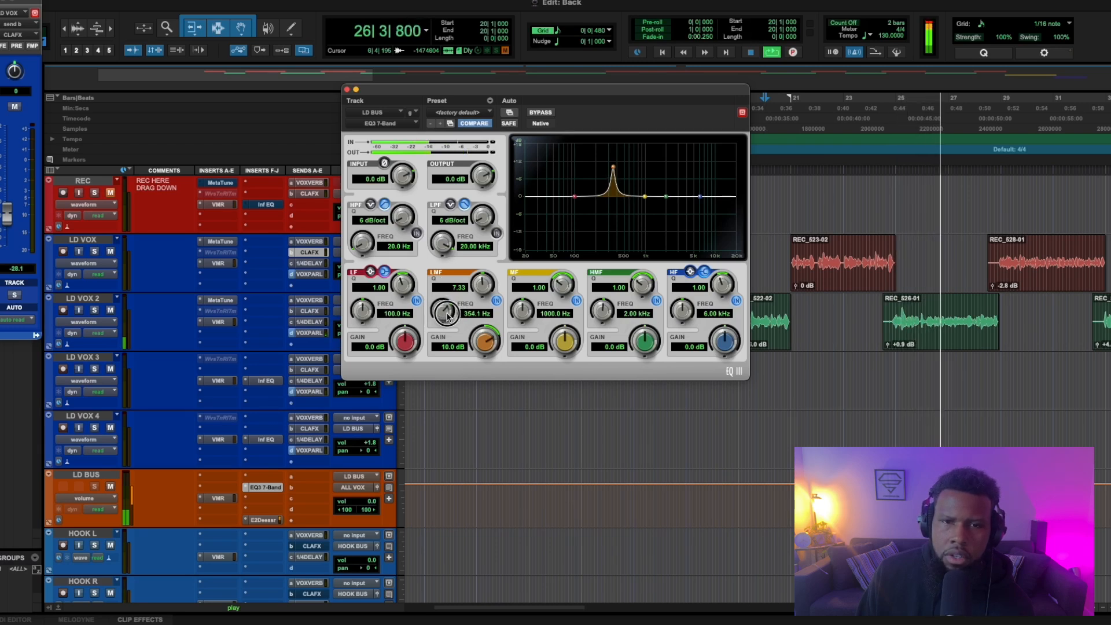
{"action": "key", "text": "space"}
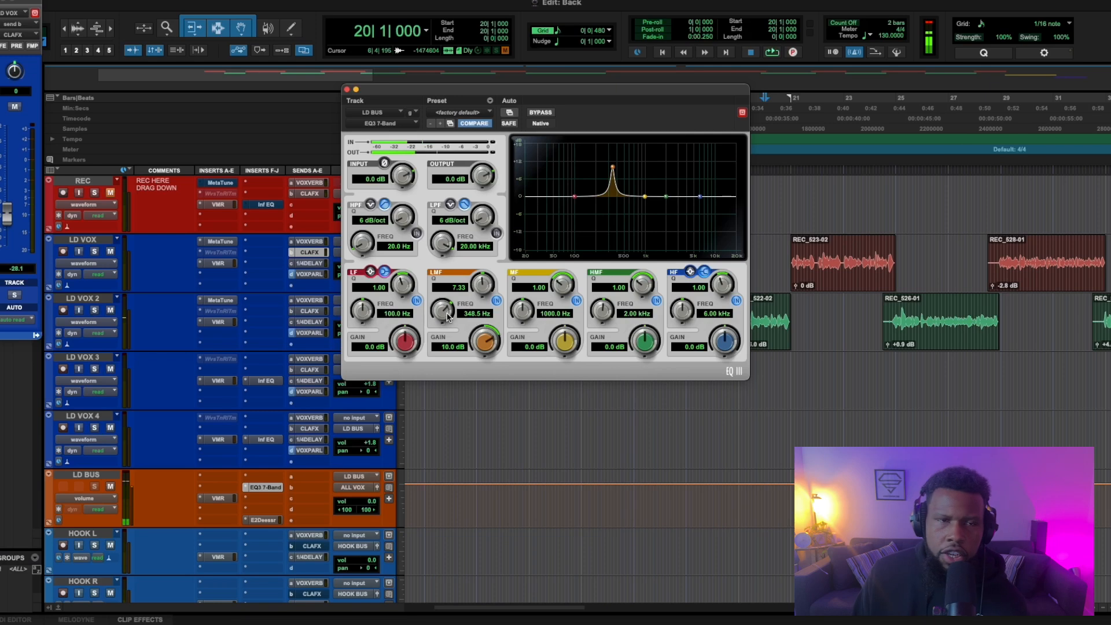
- Play the mix from bar 20, bypass the LD BUS EQ to compare the vocals without the boost, and stop playback
{"action": "scroll", "coordinate": [226, 300], "scroll_direction": "up", "scroll_amount": 3}
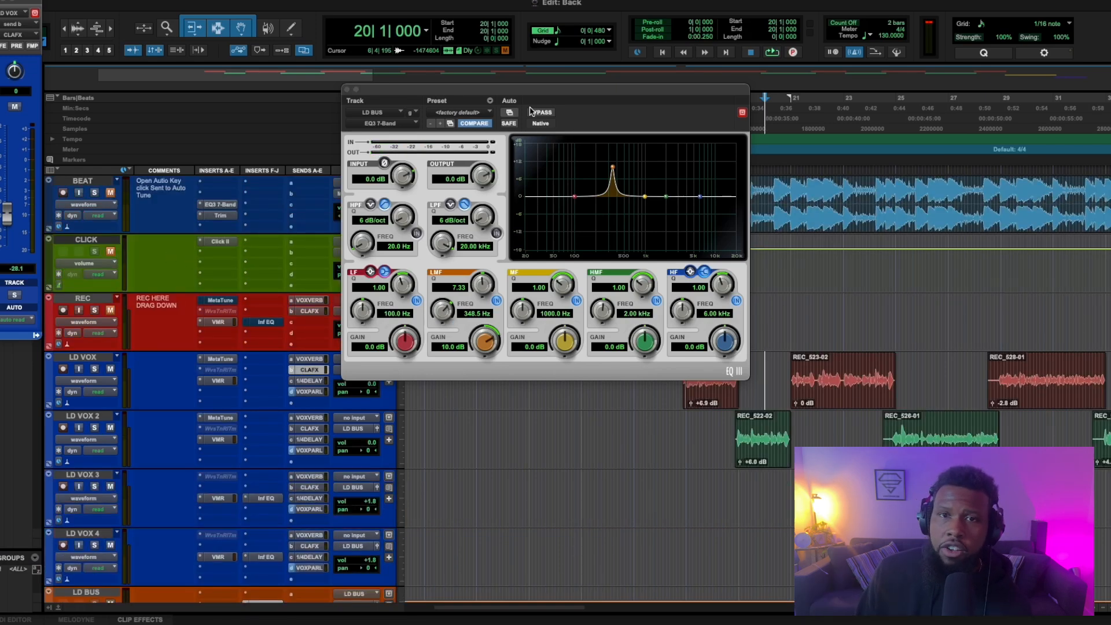
{"action": "key", "text": "space"}
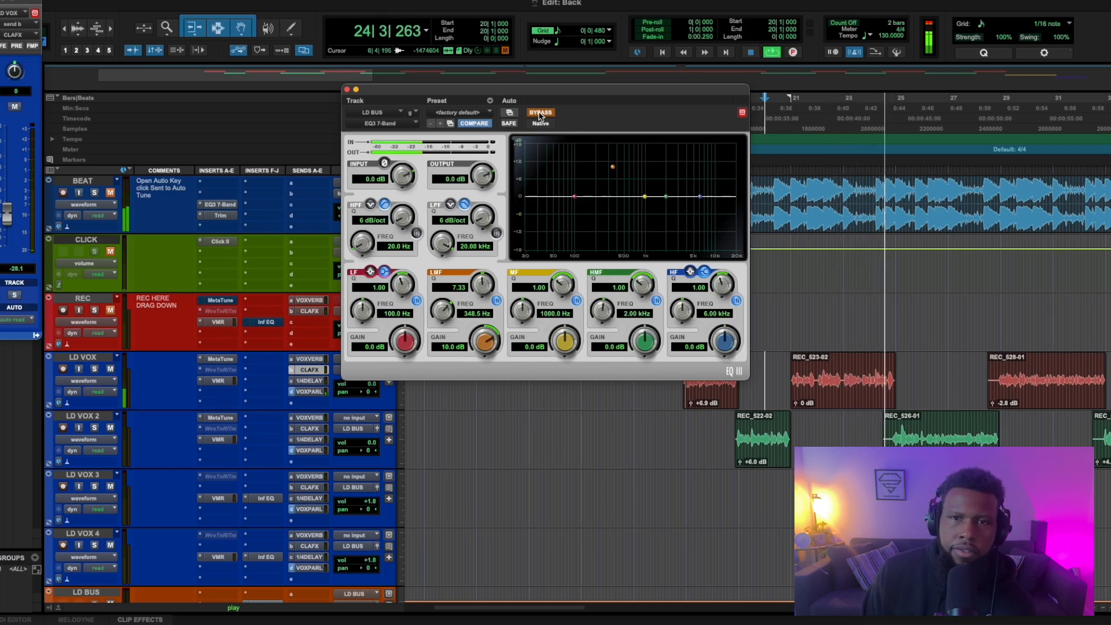
{"action": "key", "text": "space"}
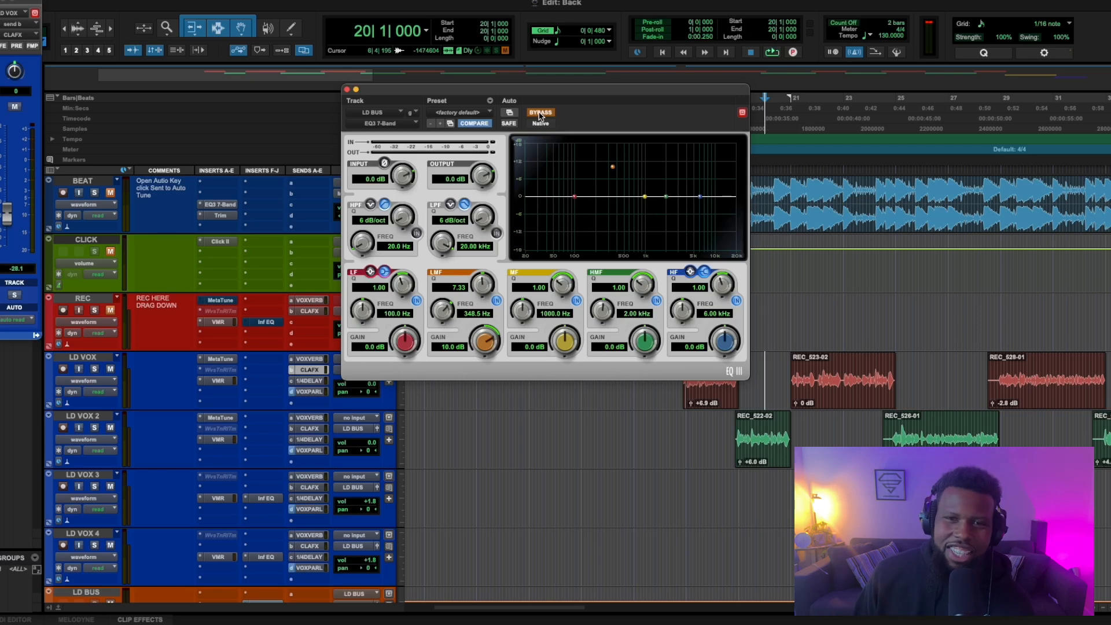
- Sweep the LD BUS EQ's LMF boost during playback, and set the band to 426.1 Hz with a Q of 2.29 and a 3.3 dB cut
{"action": "key", "text": "space"}
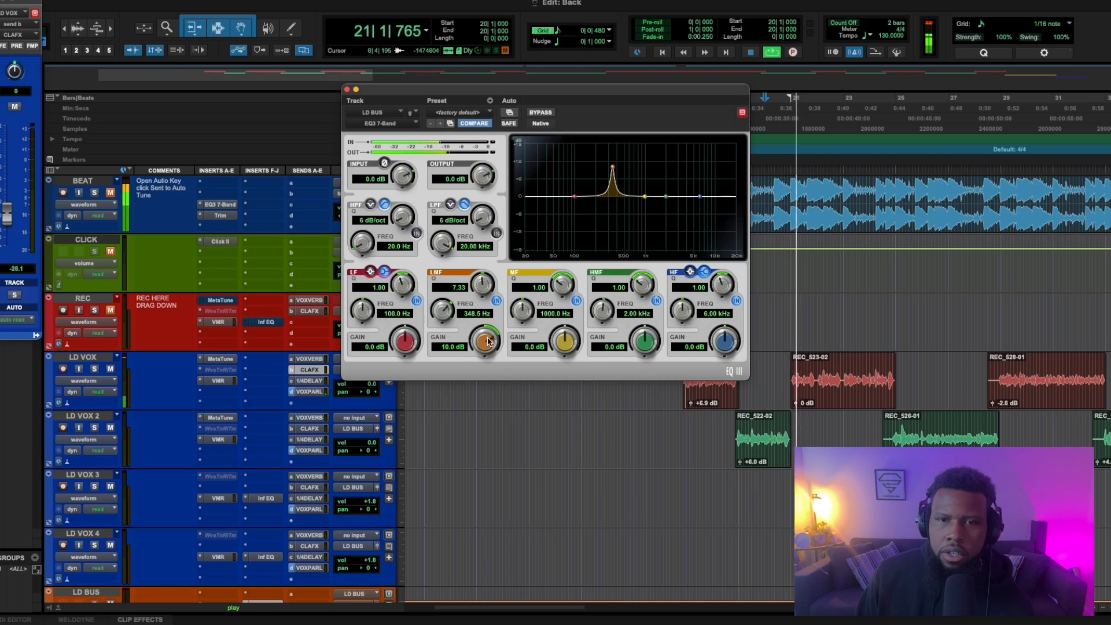
{"action": "mouse_move", "coordinate": [450, 311]}
{"action": "left_mouse_down"}
{"action": "mouse_move", "coordinate": [449, 289]}
{"action": "mouse_move", "coordinate": [444, 336]}
{"action": "mouse_move", "coordinate": [446, 297]}
{"action": "mouse_move", "coordinate": [451, 321]}
{"action": "left_mouse_up"}
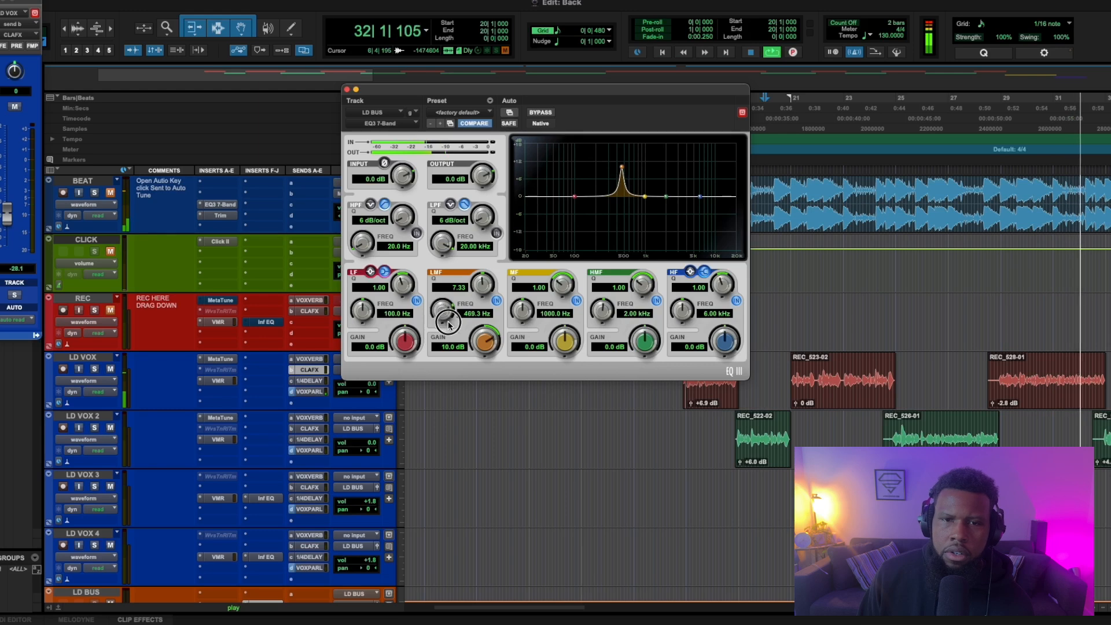
{"action": "key", "text": "space"}
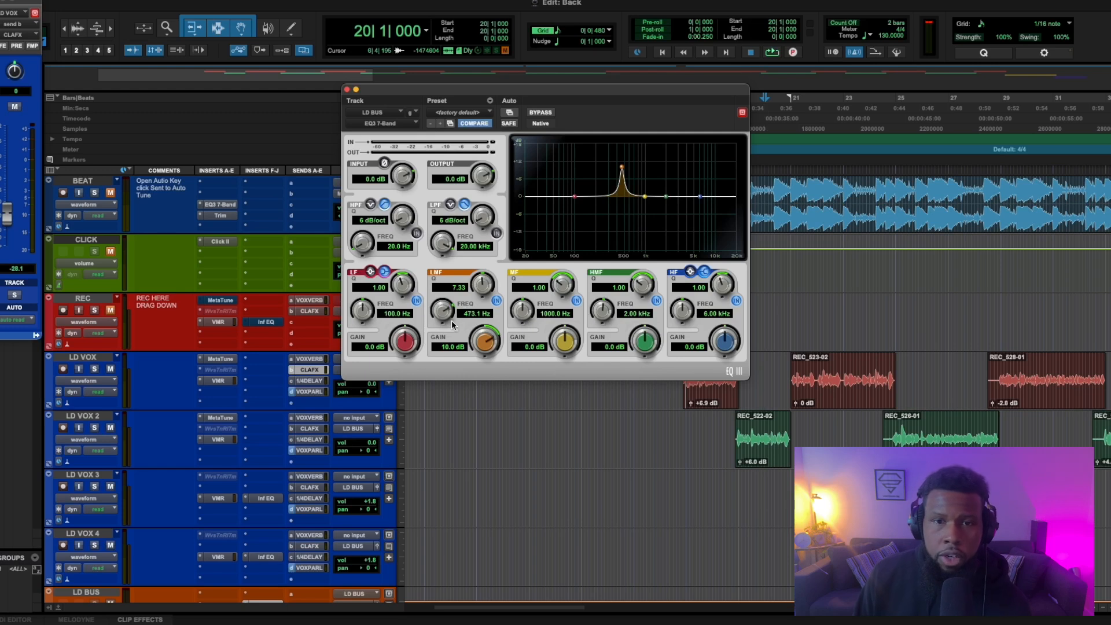
{"action": "left_click_drag", "start_coordinate": [442, 319], "coordinate": [443, 329]}
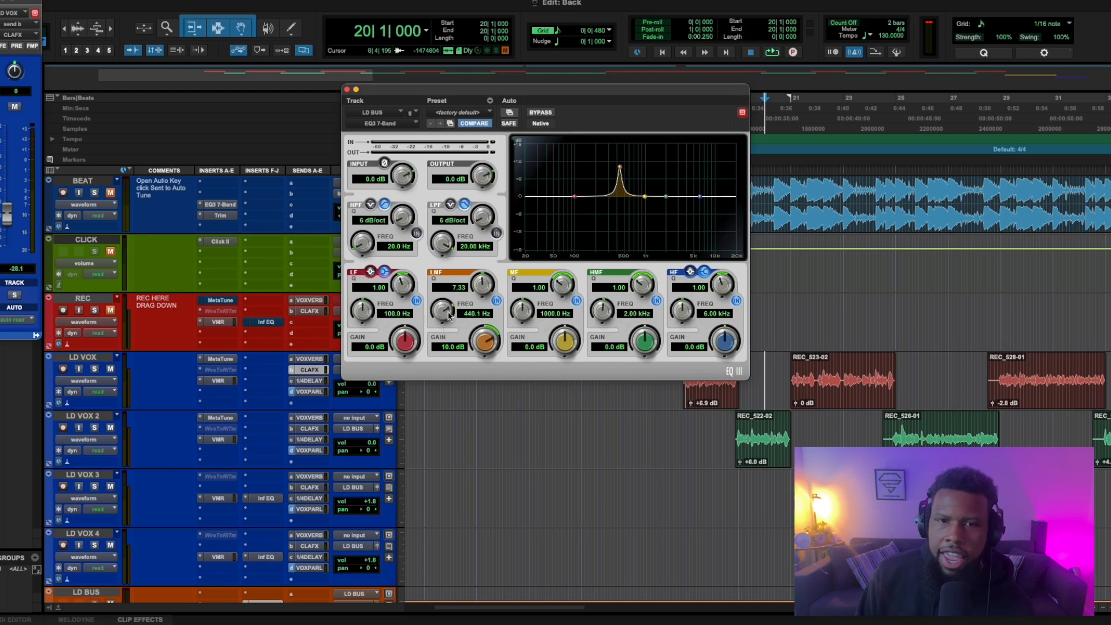
{"action": "left_click_drag", "start_coordinate": [484, 284], "coordinate": [481, 386]}
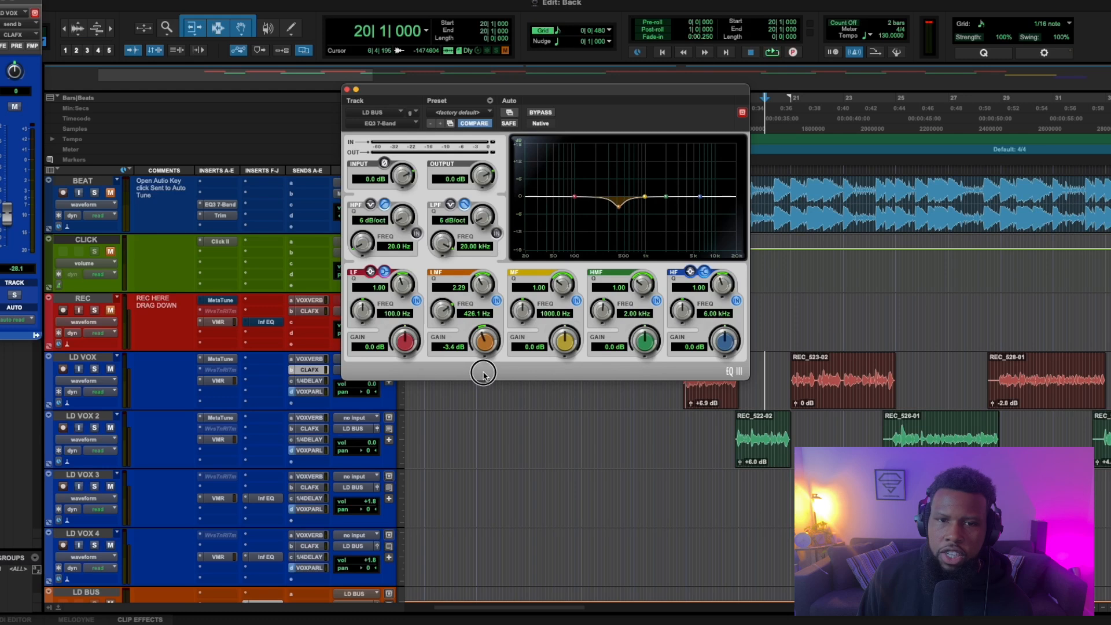
- Play the mix from bar 20 and toggle the LD BUS EQ's bypass to compare the vocals with and without the cut
{"action": "key", "text": "space"}
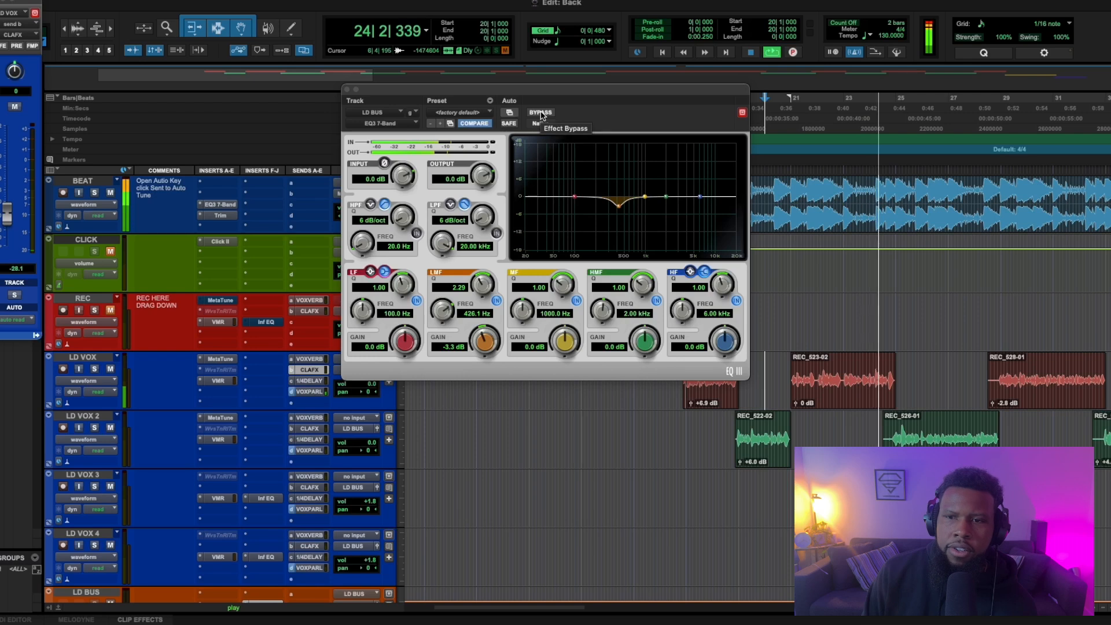
{"action": "key", "text": "space"}
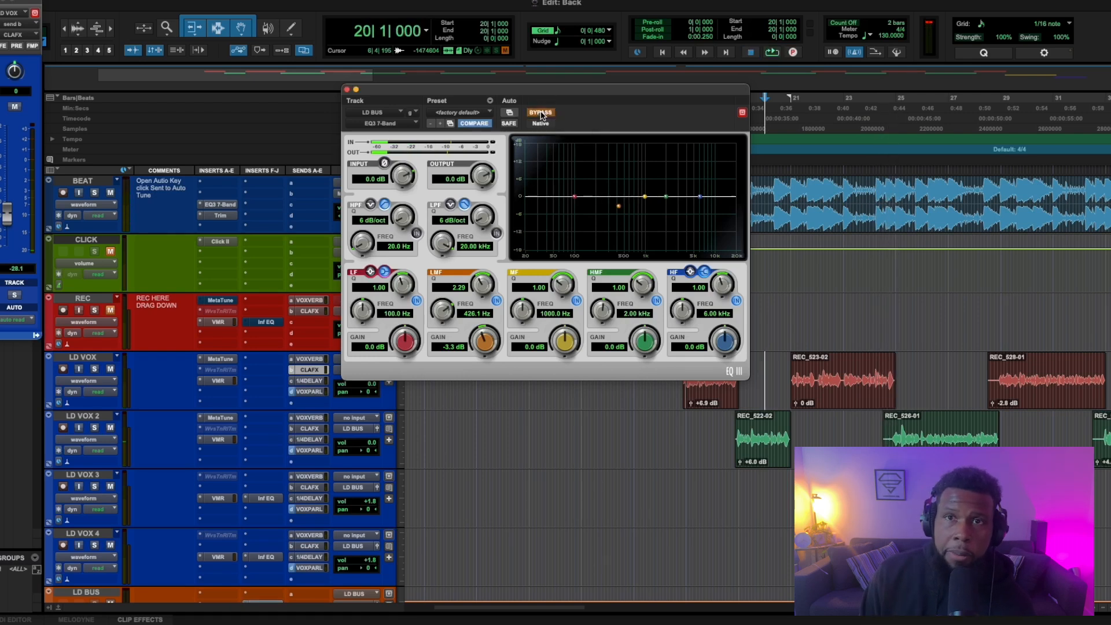
{"action": "key", "text": "space"}
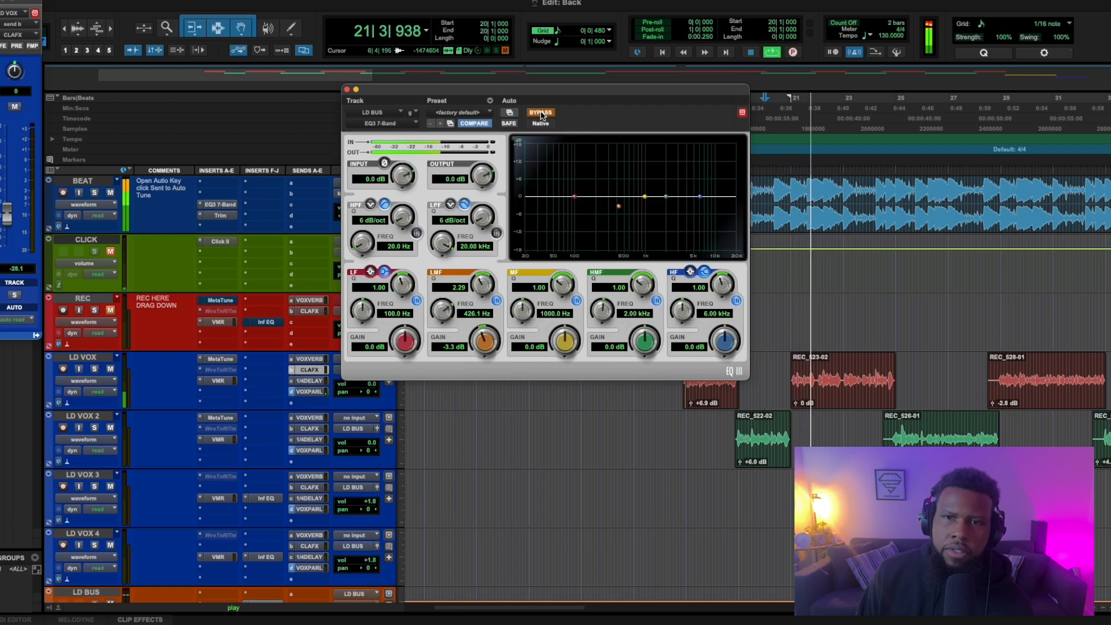
{"action": "left_click", "coordinate": [541, 114]}
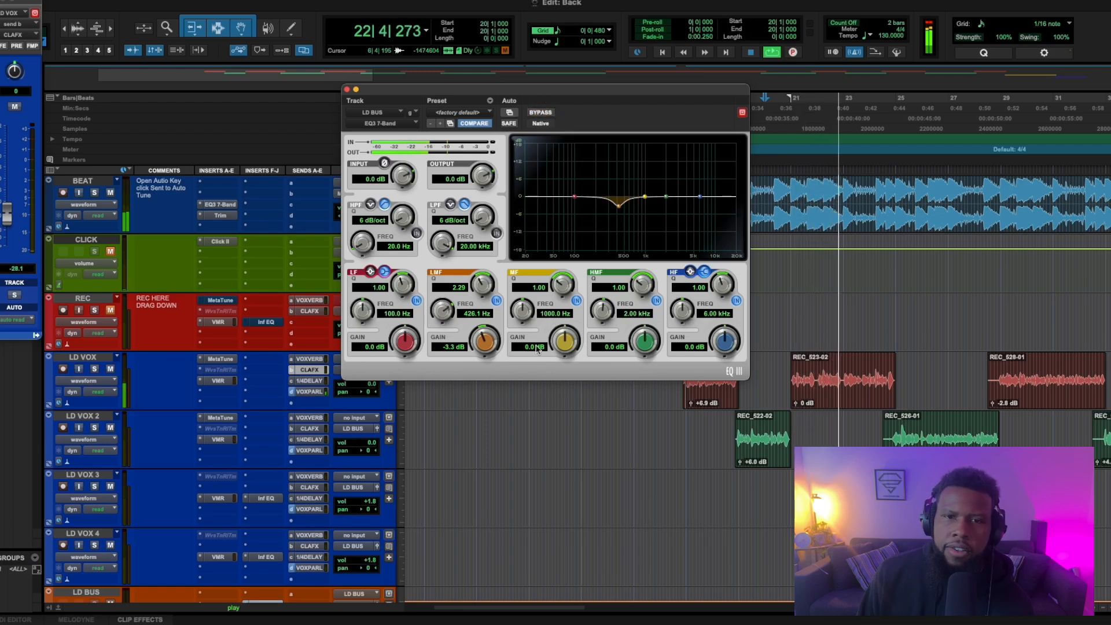
- Set the LMF band's gain to -4.0 dB on the LD BUS EQ, close the plug-in window and stop playback
{"action": "left_click_drag", "start_coordinate": [491, 348], "coordinate": [484, 355]}
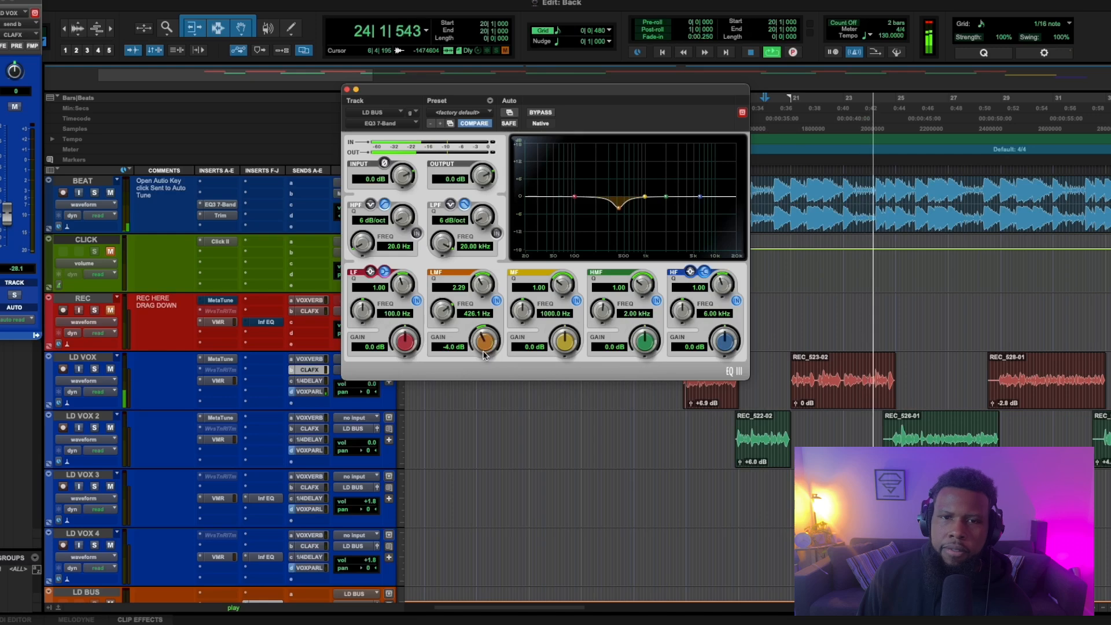
{"action": "left_click", "coordinate": [346, 89]}
{"action": "key", "text": "space"}
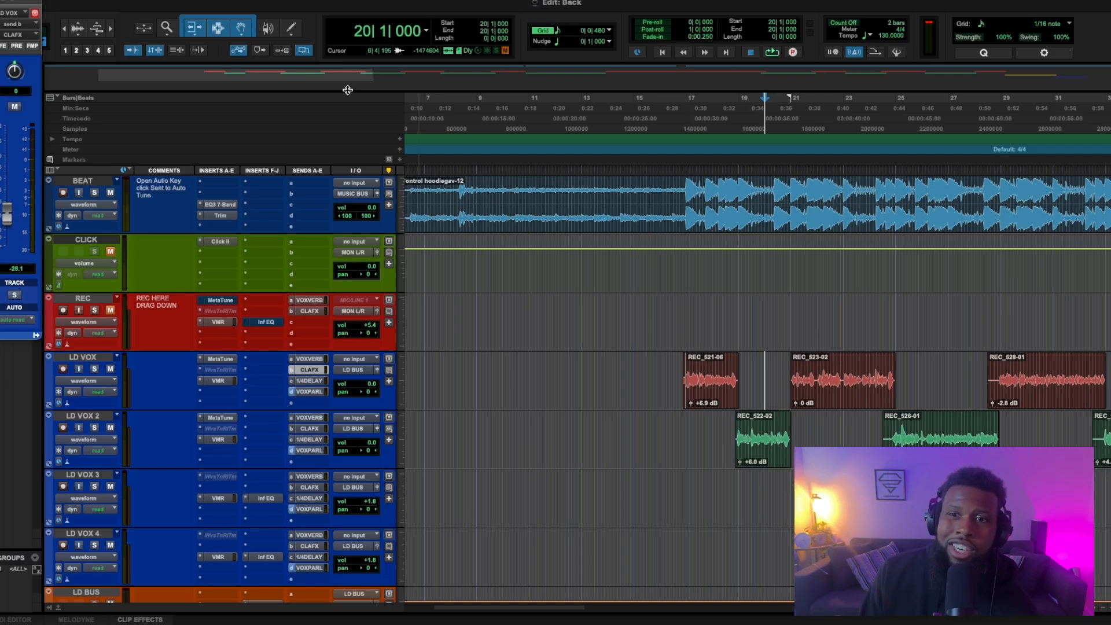
- Examine the LD VOX and LD VOX 2 clips between bars 17 and 21 up close, and place the edit cursor at 21|2
{"action": "left_click", "coordinate": [685, 192]}
{"action": "key", "text": "super+bracketright"}
{"action": "key", "text": "super+bracketright"}
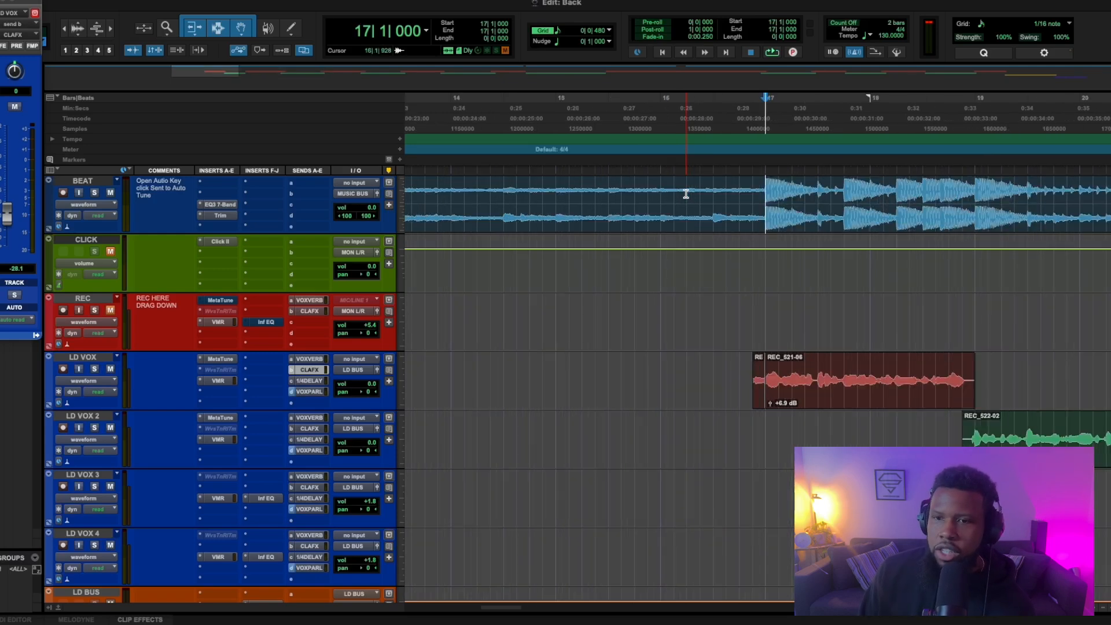
{"action": "left_click", "coordinate": [764, 304]}
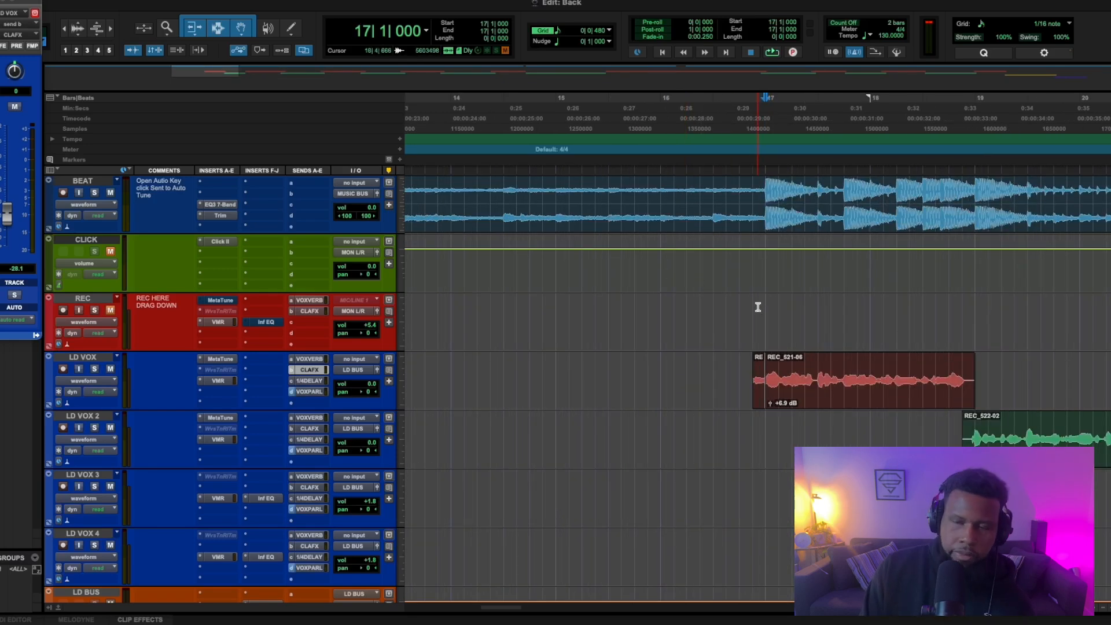
{"action": "key", "text": "super+bracketleft"}
{"action": "left_click_drag", "start_coordinate": [906, 365], "coordinate": [650, 406]}
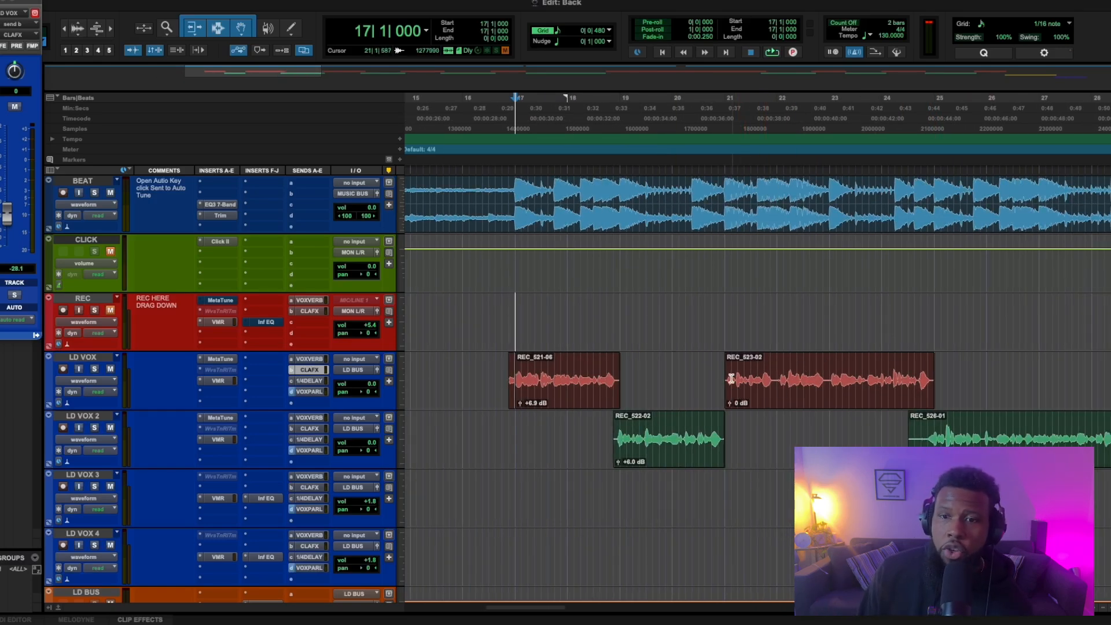
{"action": "key", "text": "super+bracketright"}
{"action": "key", "text": "super+bracketright"}
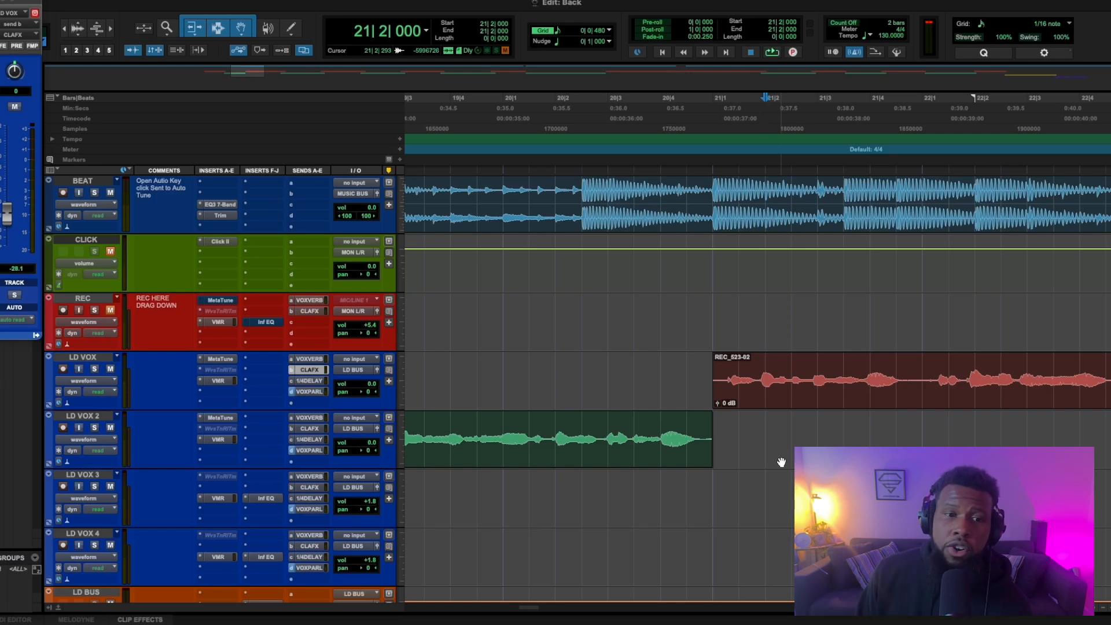
- Insert the stereo Dyn3 Compressor/Limiter in insert slot H of the LD BUS track
{"action": "scroll", "coordinate": [334, 443], "scroll_direction": "down", "scroll_amount": 2}
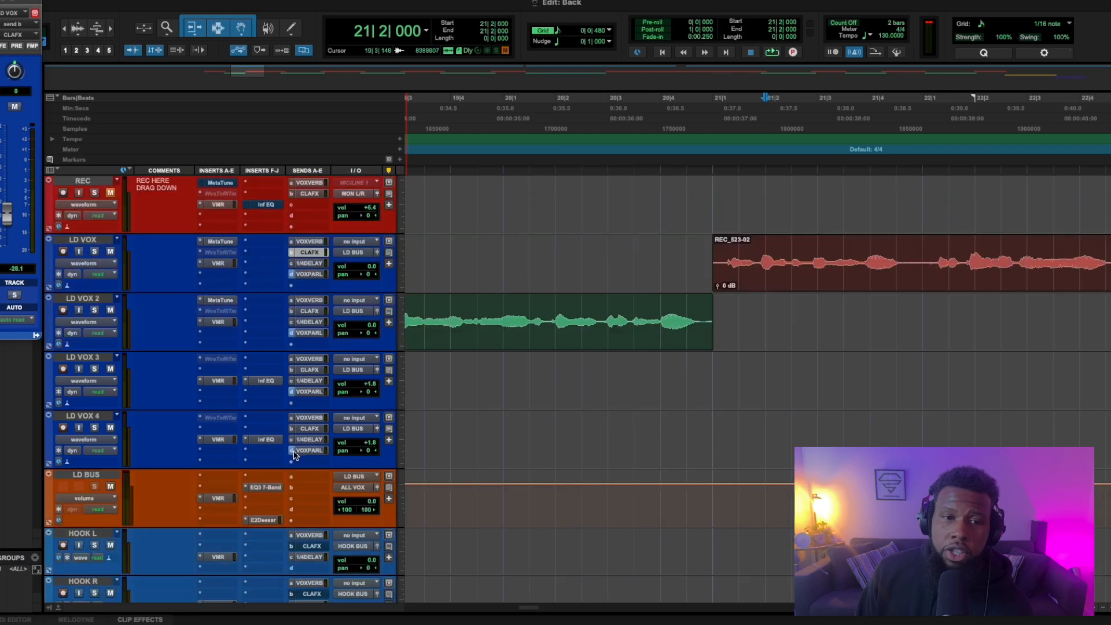
{"action": "left_click", "coordinate": [257, 503]}
{"action": "mouse_move", "coordinate": [258, 501]}
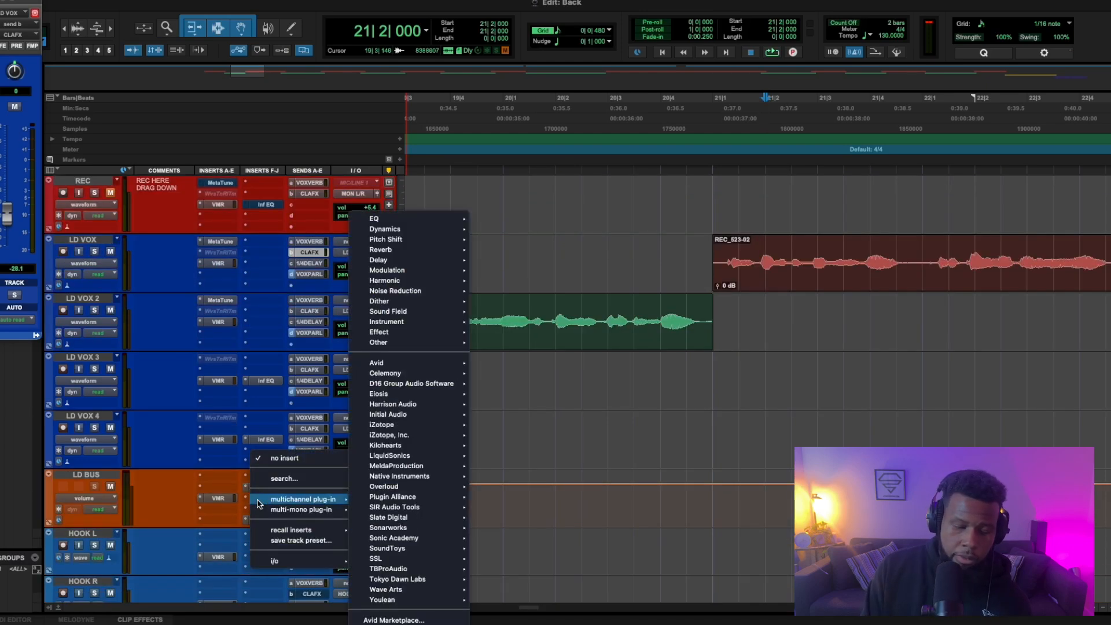
{"action": "left_click", "coordinate": [284, 478]}
{"action": "type", "text": "dyn"}
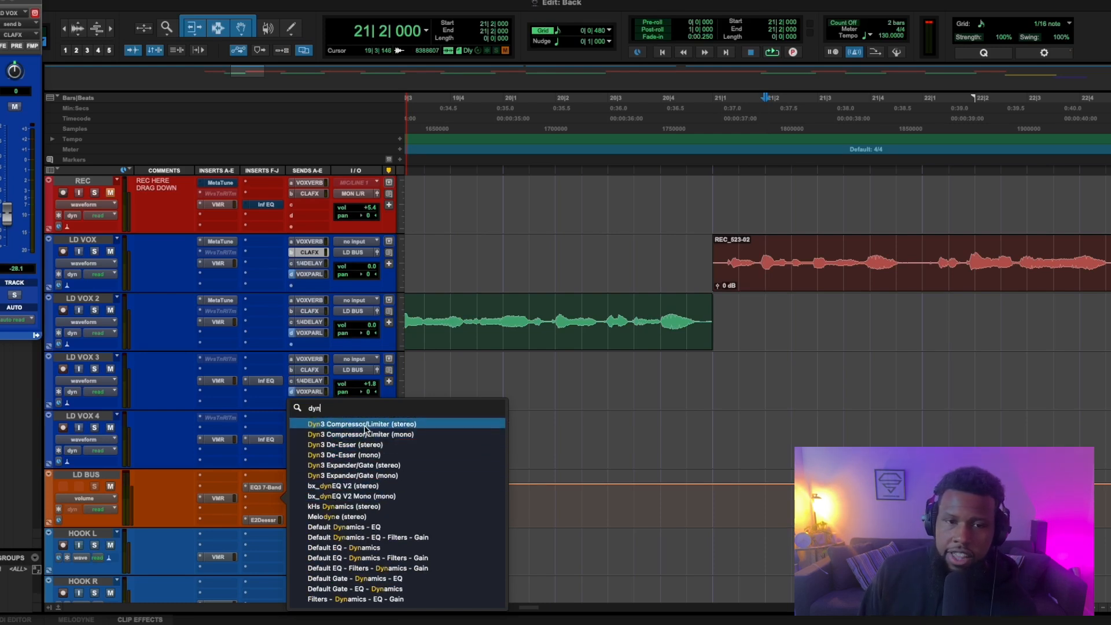
{"action": "key", "text": "Escape"}
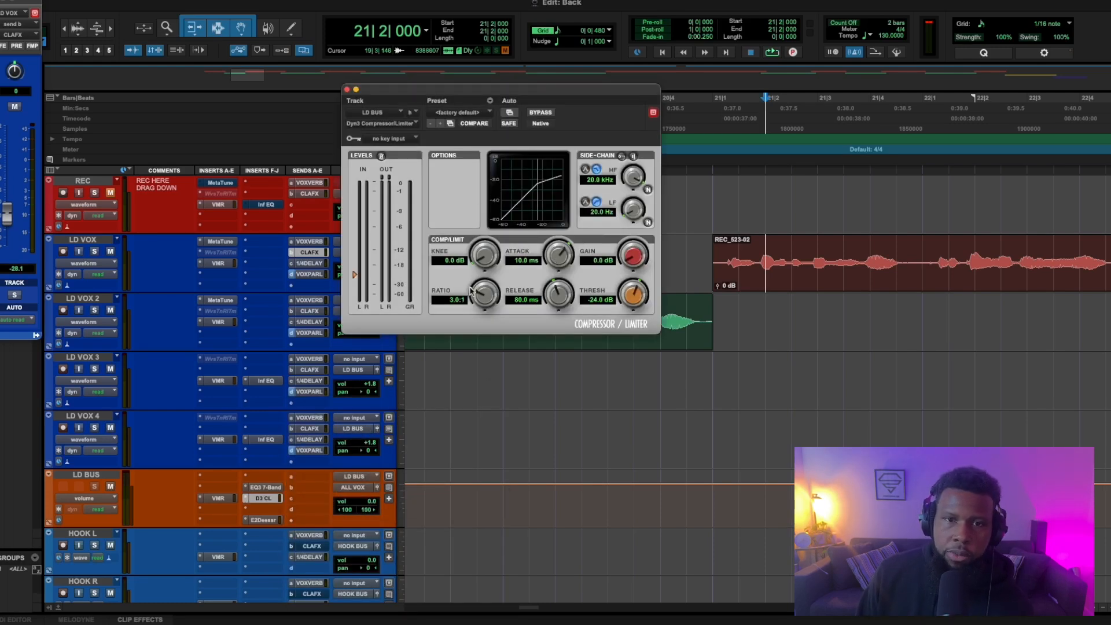
- Set the LD BUS compressor's ratio to 4.2:1, attack to 19.5 ms and release to 5.0 ms
{"action": "left_click_drag", "start_coordinate": [478, 299], "coordinate": [479, 292]}
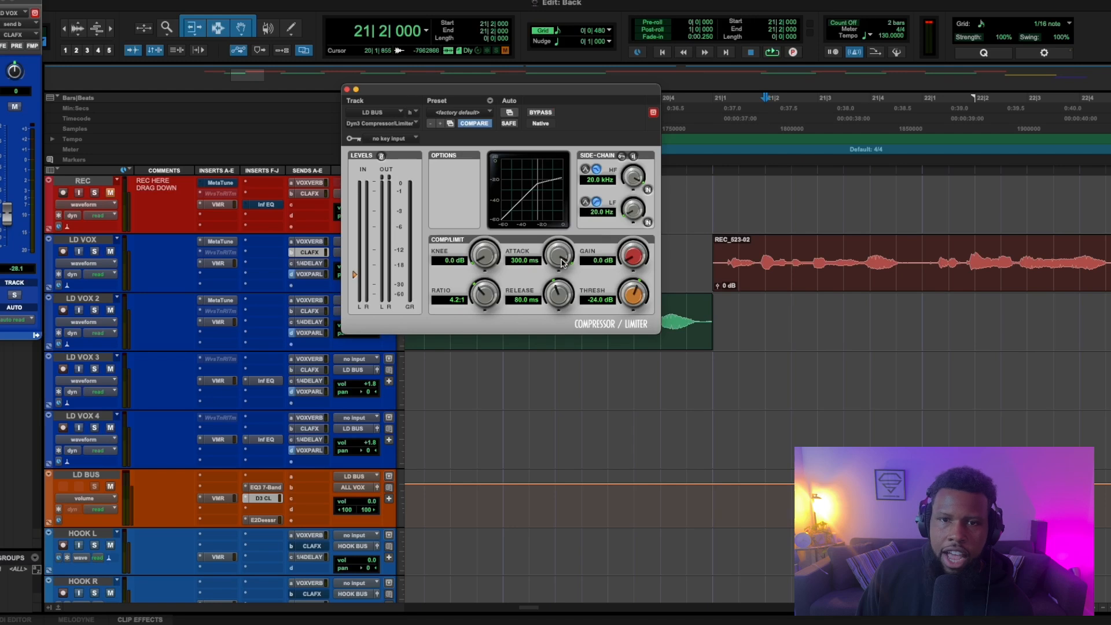
{"action": "left_click_drag", "start_coordinate": [557, 282], "coordinate": [557, 287]}
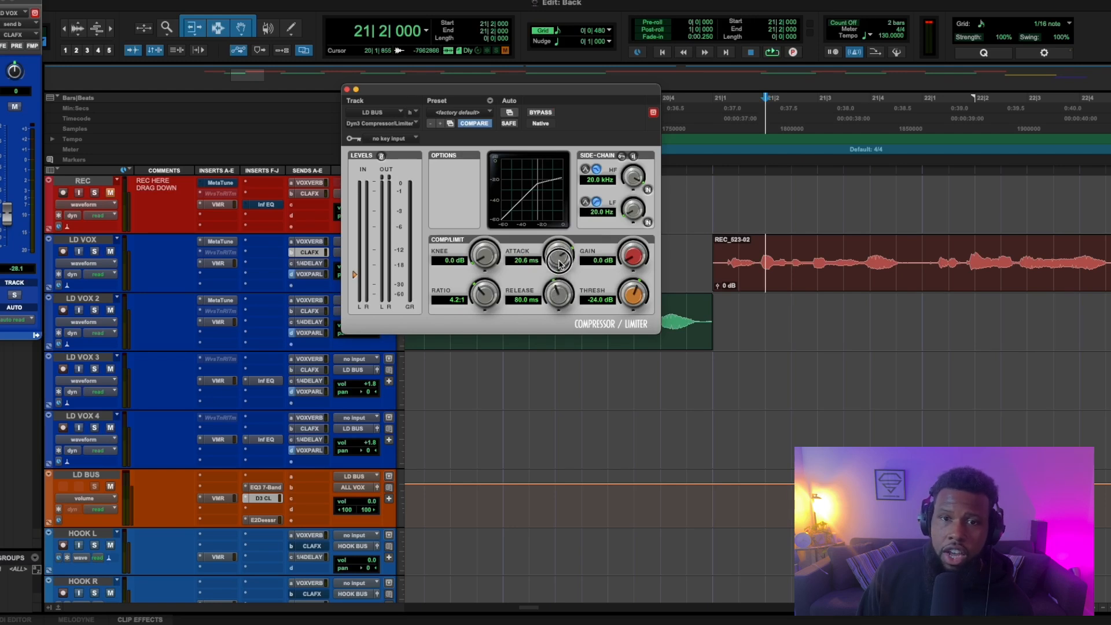
{"action": "left_click_drag", "start_coordinate": [556, 290], "coordinate": [549, 480]}
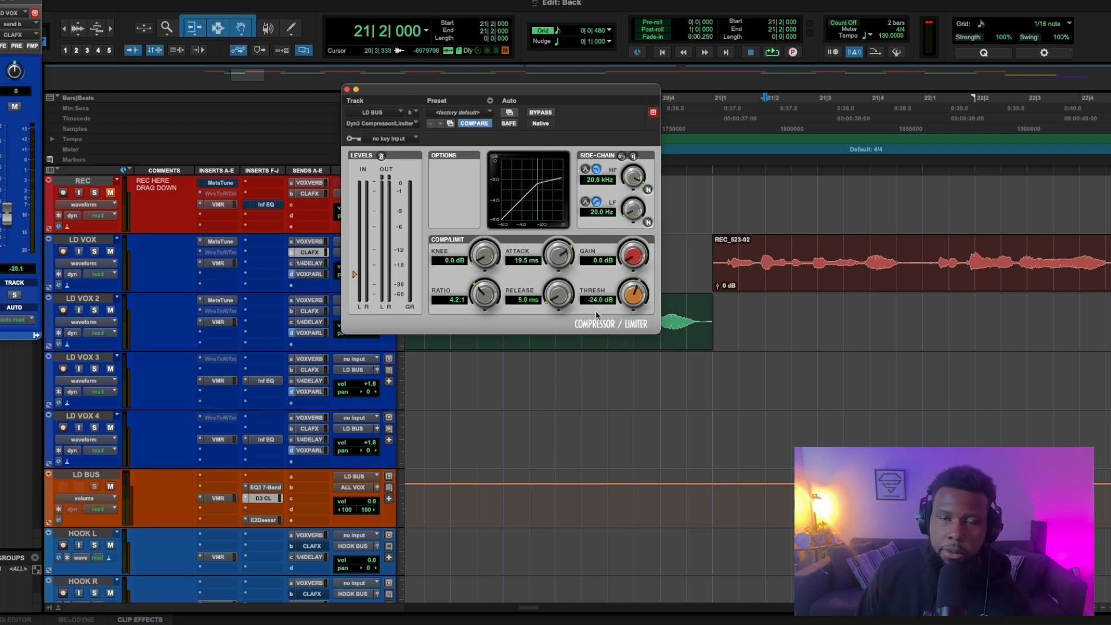
- While playing from 21|2, set the LD BUS compressor's knee to 6.0 dB, threshold to -32.8 dB and gain to 3.7 dB, and close its window
{"action": "key", "text": "space"}
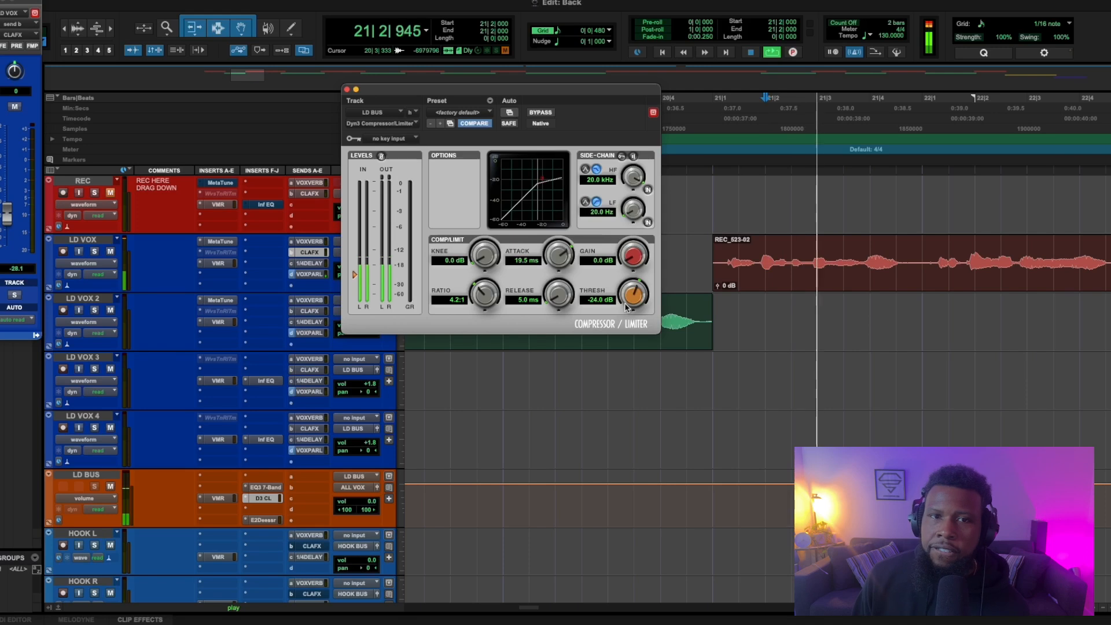
{"action": "left_click_drag", "start_coordinate": [625, 299], "coordinate": [629, 334]}
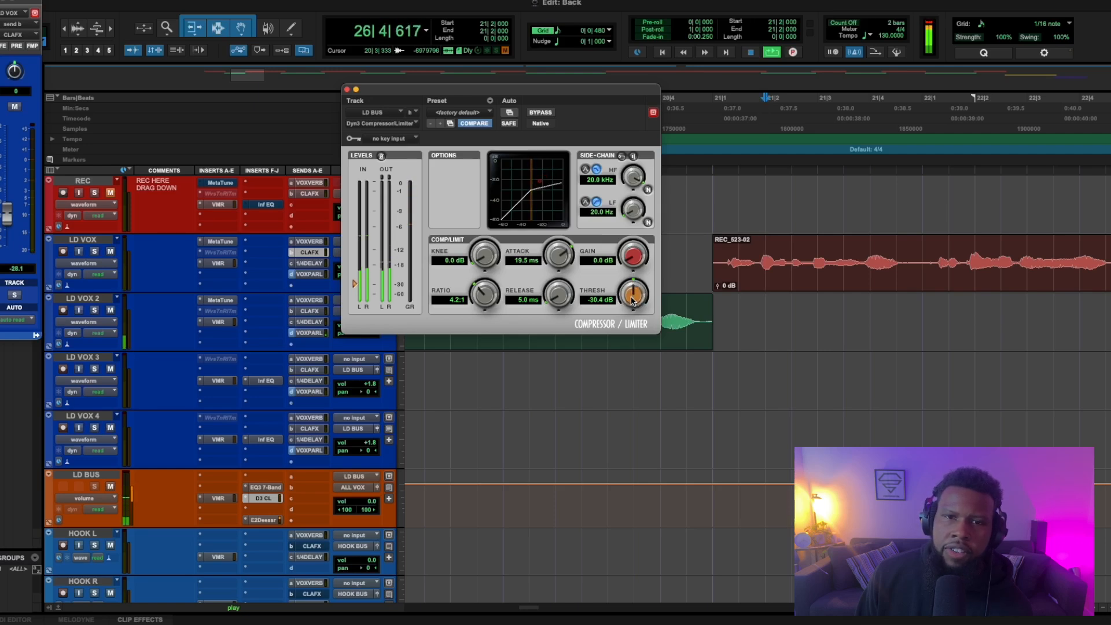
{"action": "left_click_drag", "start_coordinate": [481, 248], "coordinate": [482, 225]}
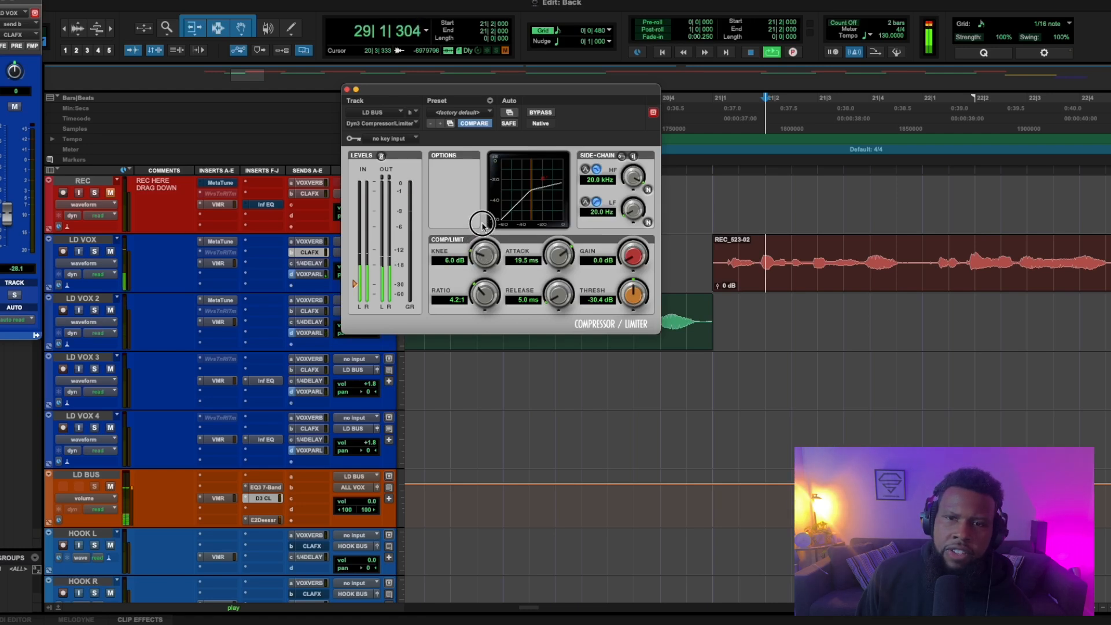
{"action": "left_click_drag", "start_coordinate": [629, 296], "coordinate": [630, 307]}
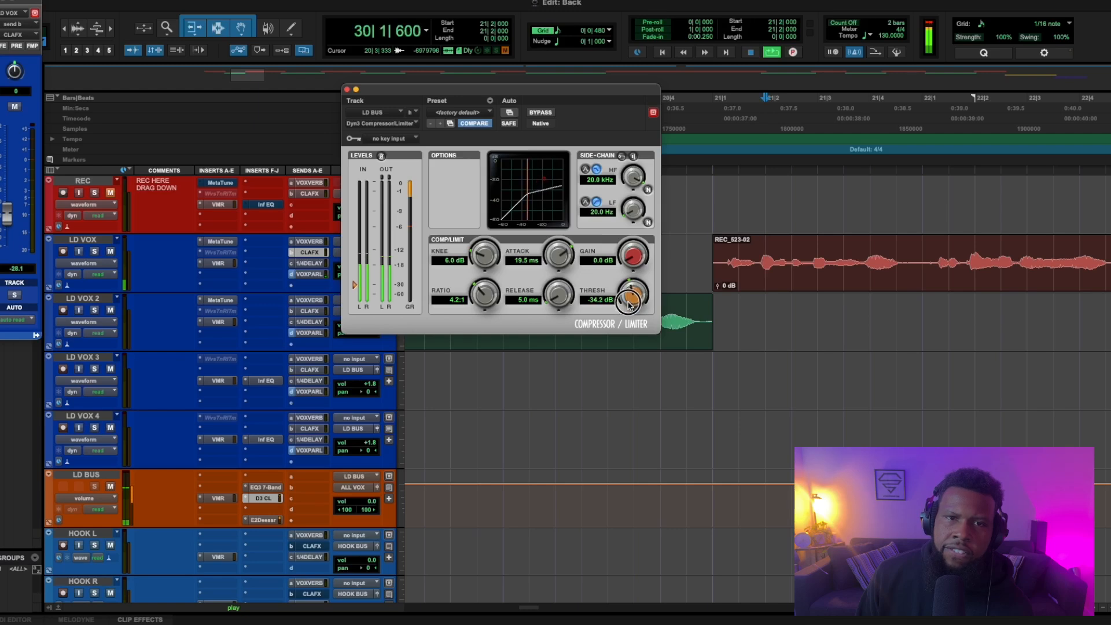
{"action": "left_click_drag", "start_coordinate": [632, 256], "coordinate": [632, 248]}
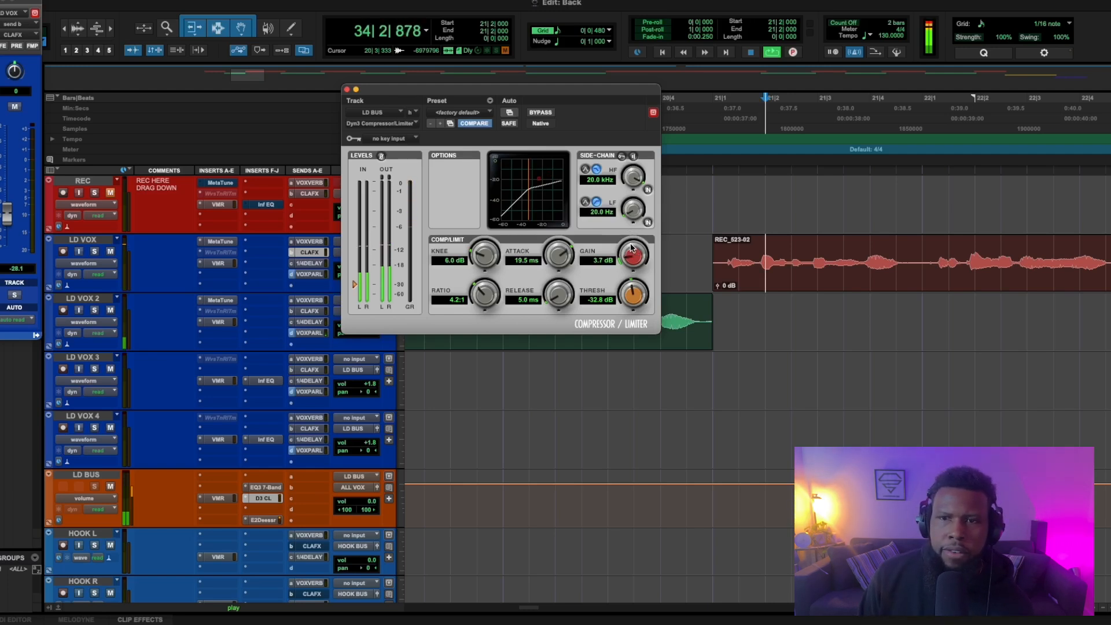
{"action": "key", "text": "space"}
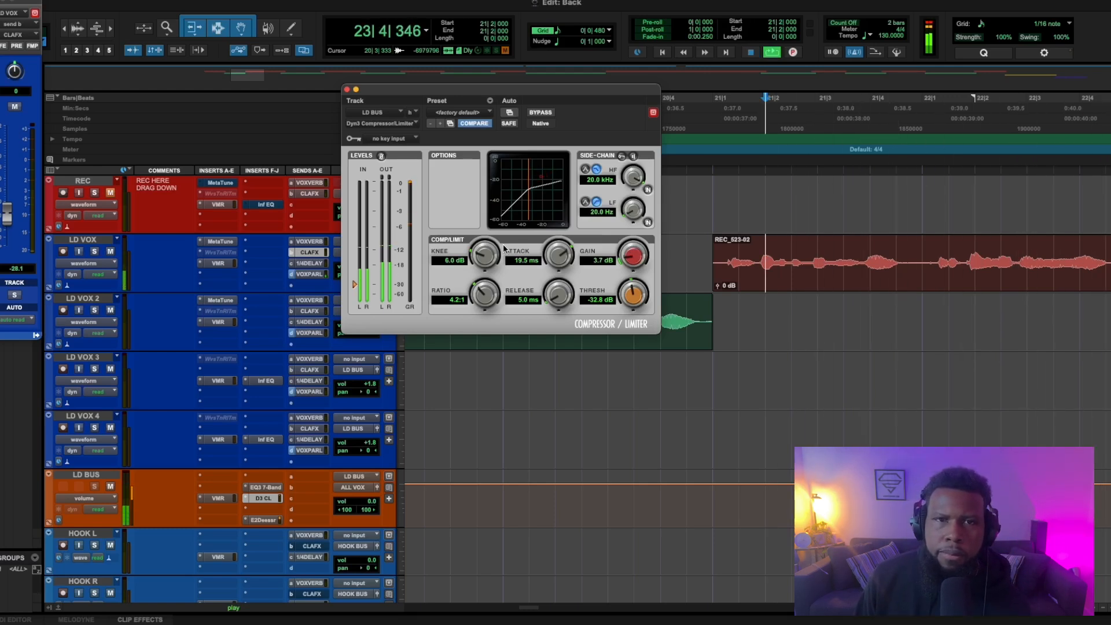
{"action": "left_click", "coordinate": [347, 90]}
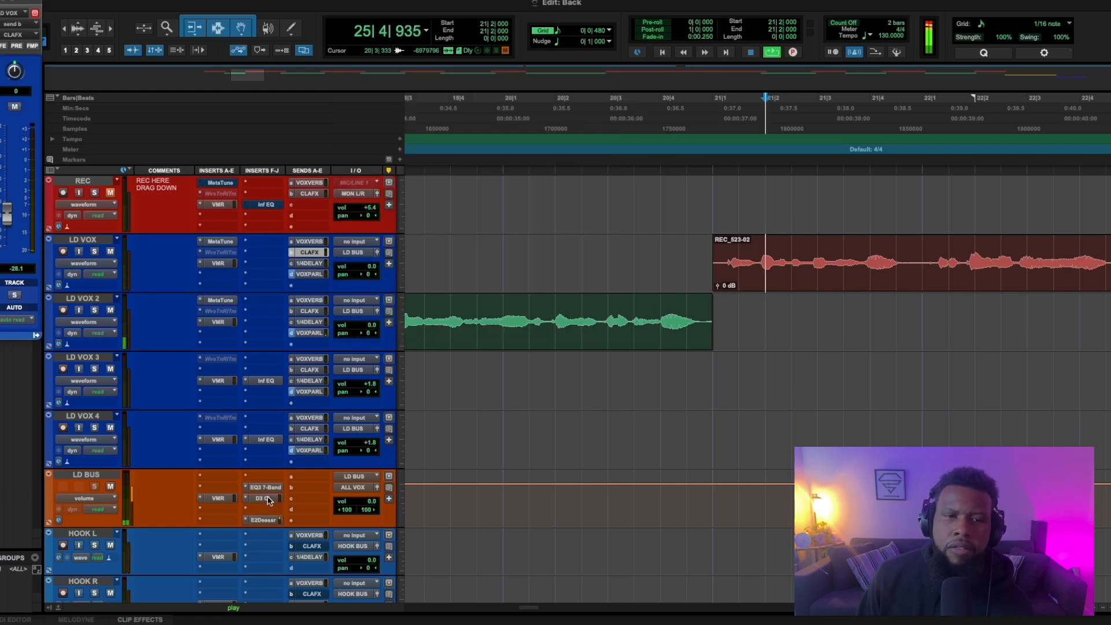
- Try the compressor before the EQ in LD BUS slot F during playback, move it back to slot H, and stop playback
{"action": "left_click_drag", "start_coordinate": [266, 500], "coordinate": [263, 477]}
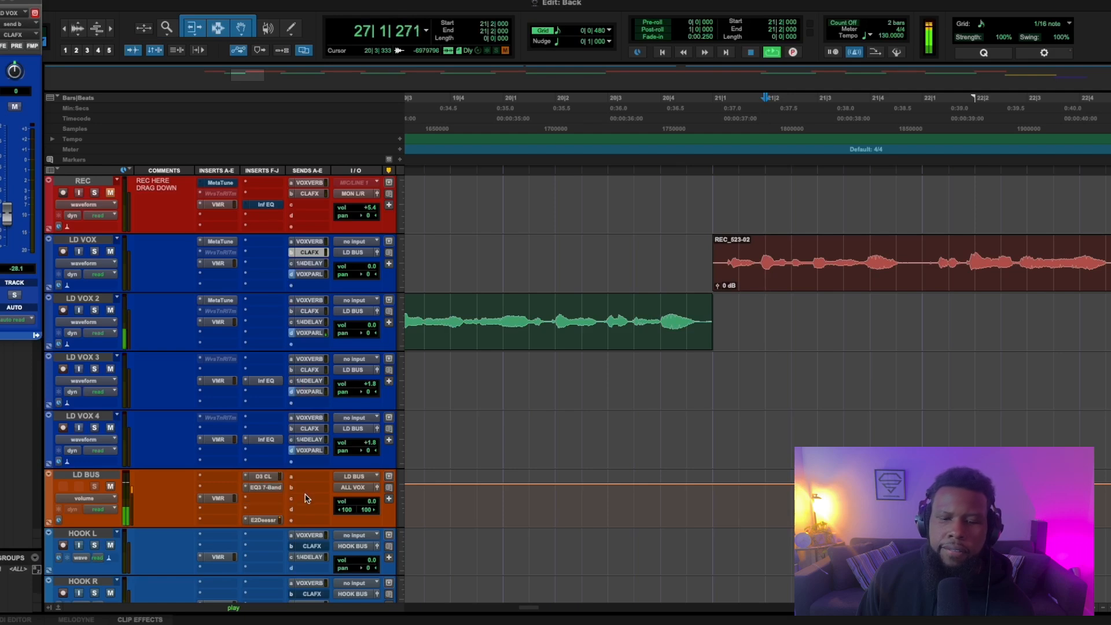
{"action": "left_click_drag", "start_coordinate": [263, 477], "coordinate": [285, 509]}
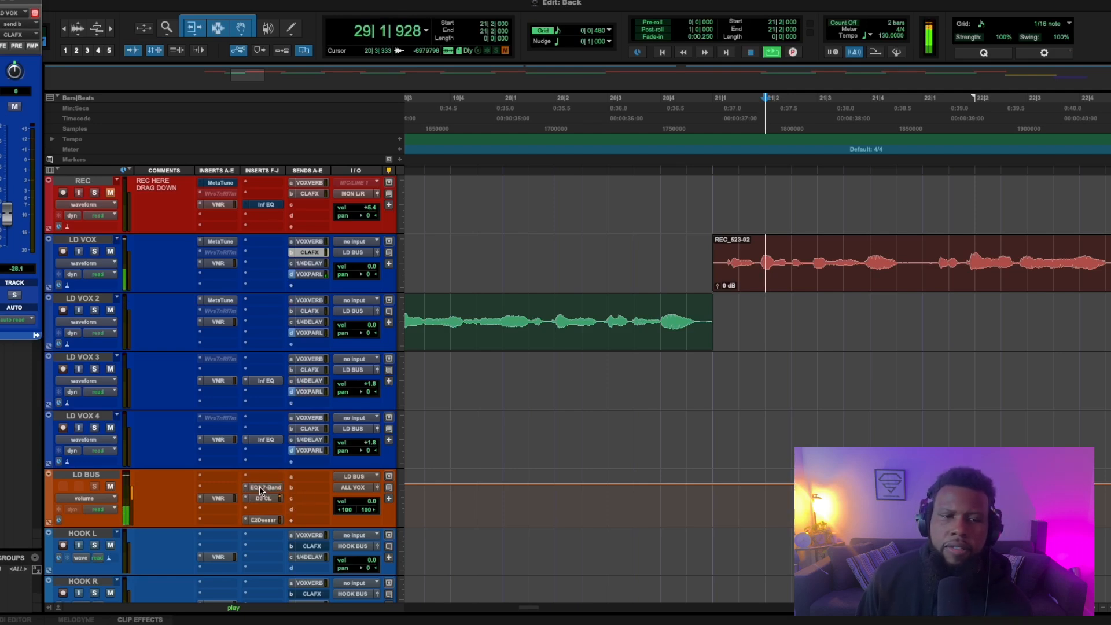
{"action": "key", "text": "space"}
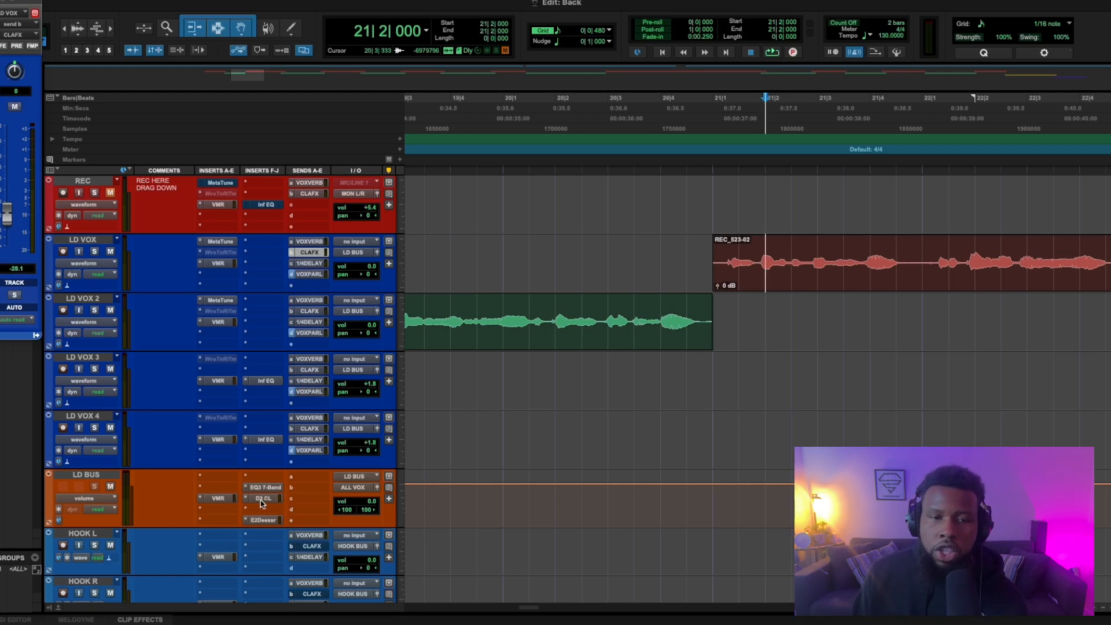
- Insert the stereo Inf EQ plug-in in insert slot I of the LD BUS track
{"action": "left_click", "coordinate": [262, 511]}
{"action": "mouse_move", "coordinate": [261, 516]}
{"action": "left_click", "coordinate": [285, 490]}
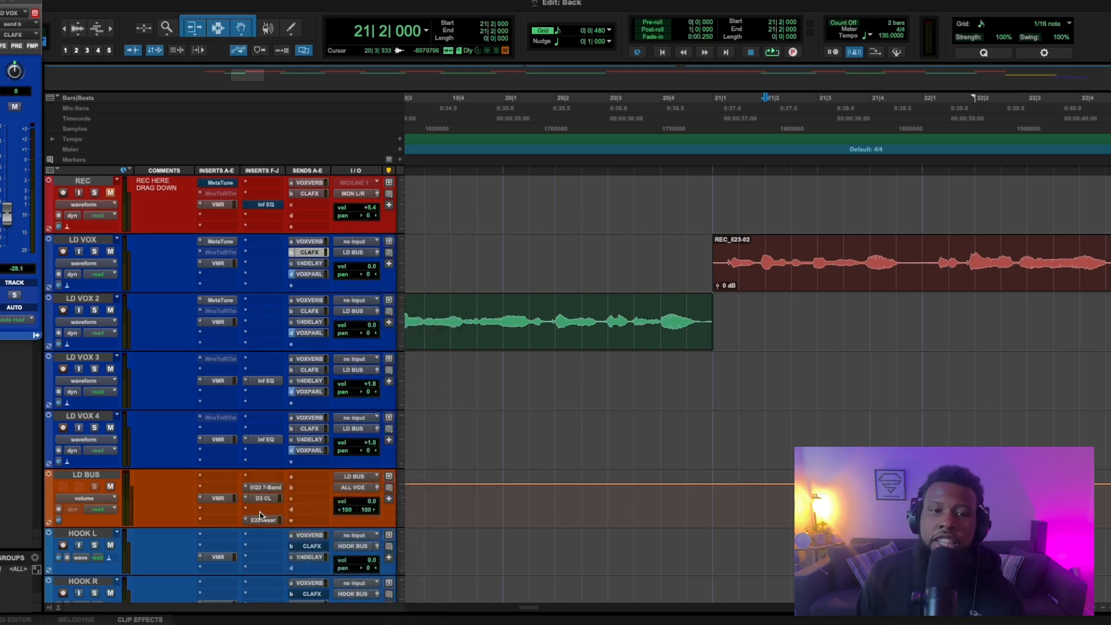
{"action": "type", "text": "inf"}
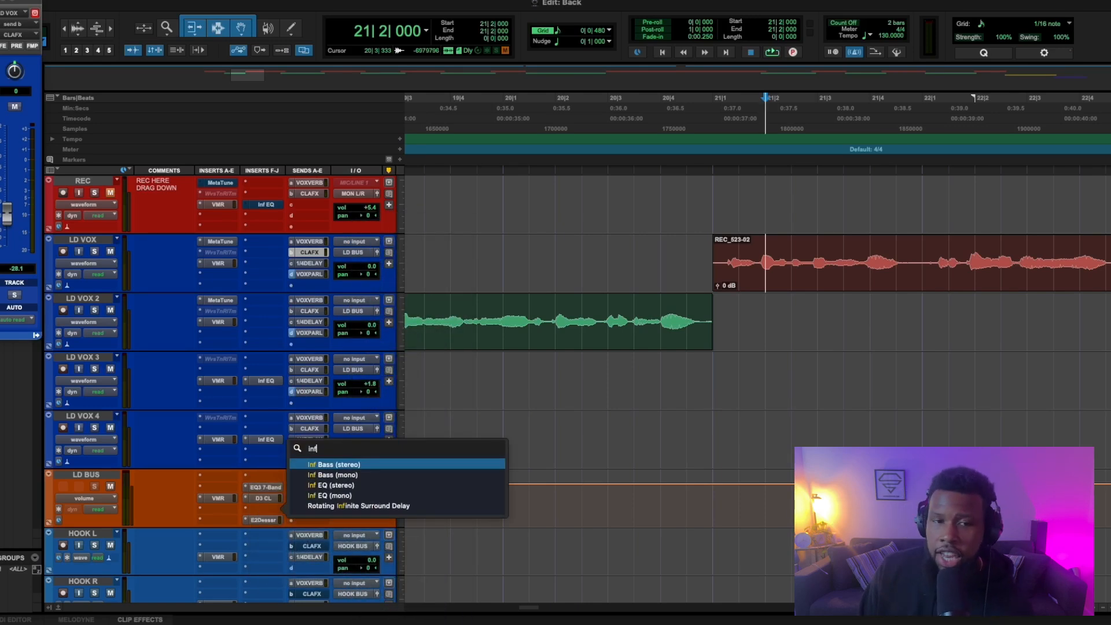
{"action": "left_click", "coordinate": [356, 488]}
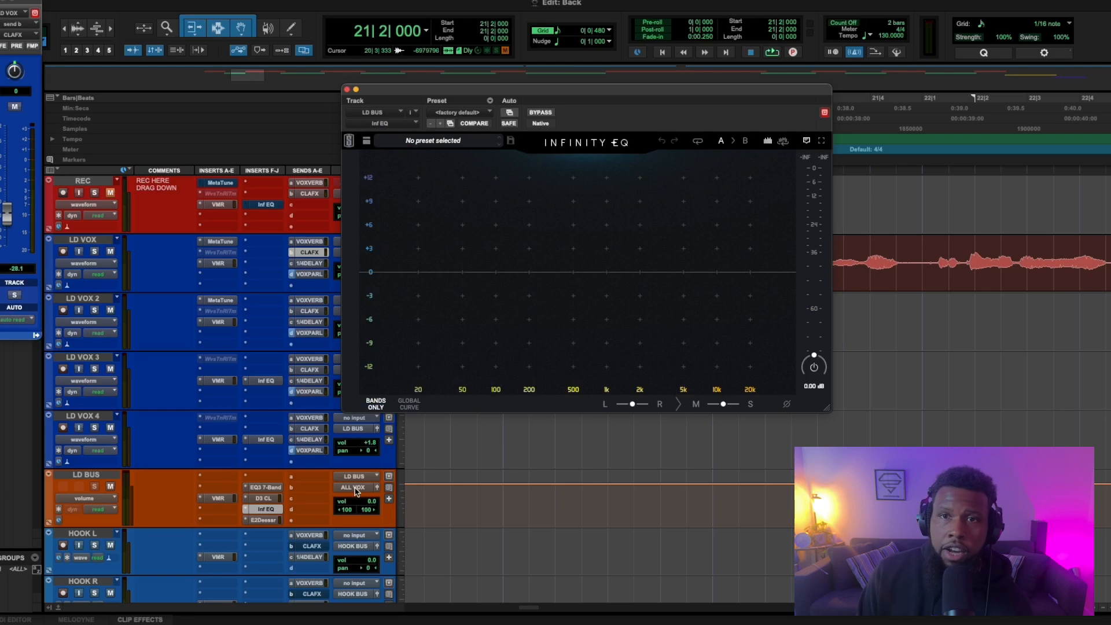
- During playback, add a +4.13 dB bell band in LD BUS's Inf EQ, move it to 341 Hz and narrow its bandwidth
{"action": "key", "text": "space"}
{"action": "double_click", "coordinate": [535, 240]}
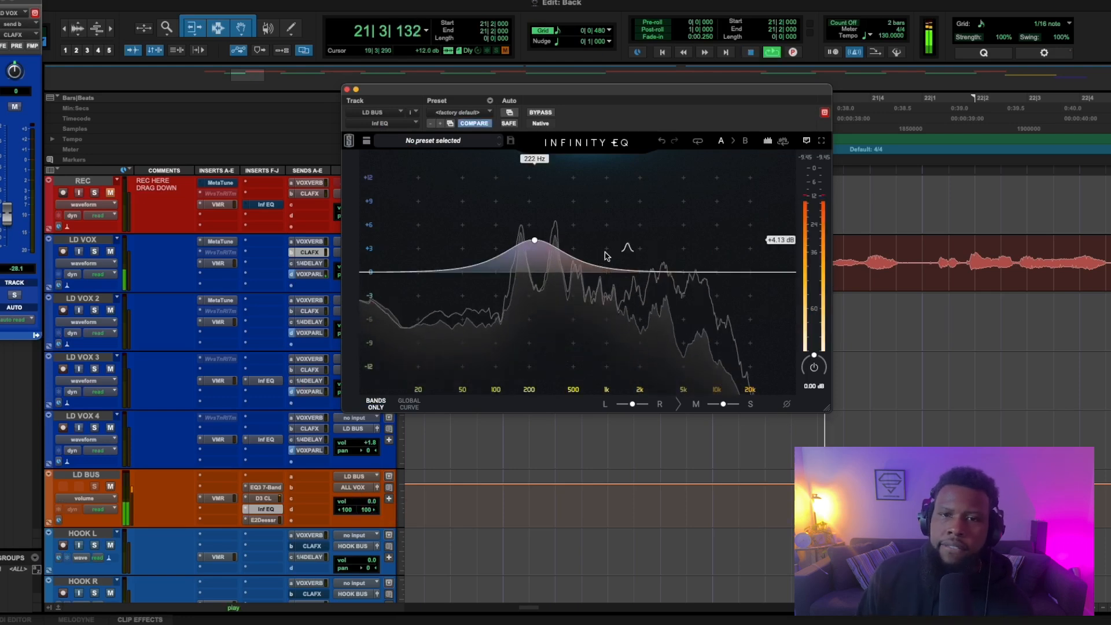
{"action": "left_click_drag", "start_coordinate": [543, 248], "coordinate": [527, 248]}
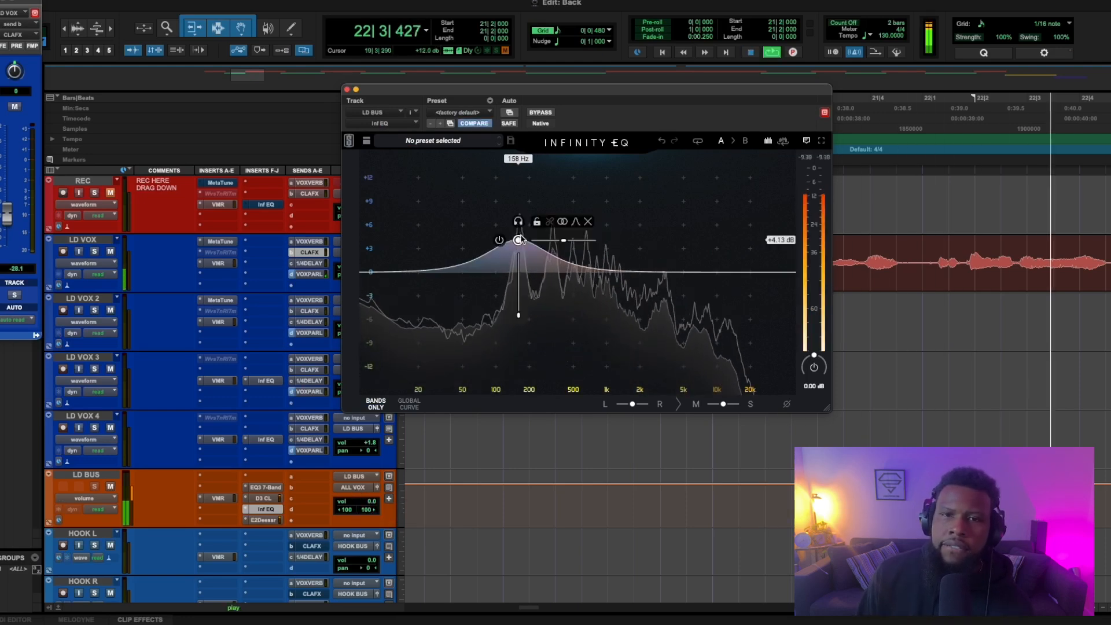
{"action": "left_click", "coordinate": [500, 241]}
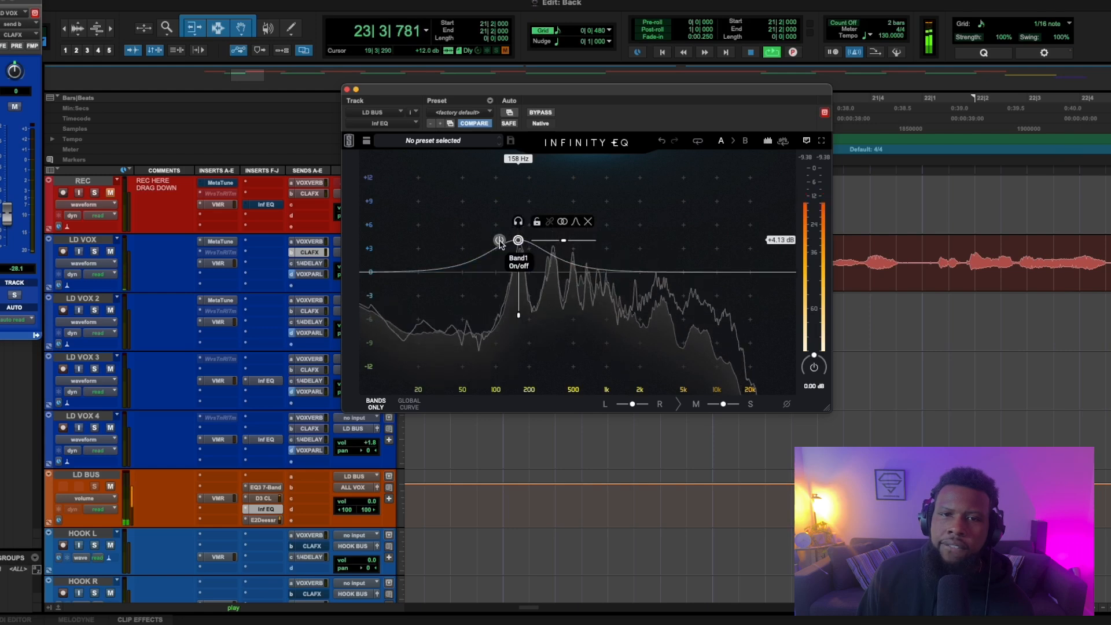
{"action": "left_click_drag", "start_coordinate": [522, 225], "coordinate": [583, 240]}
{"action": "key", "text": "space"}
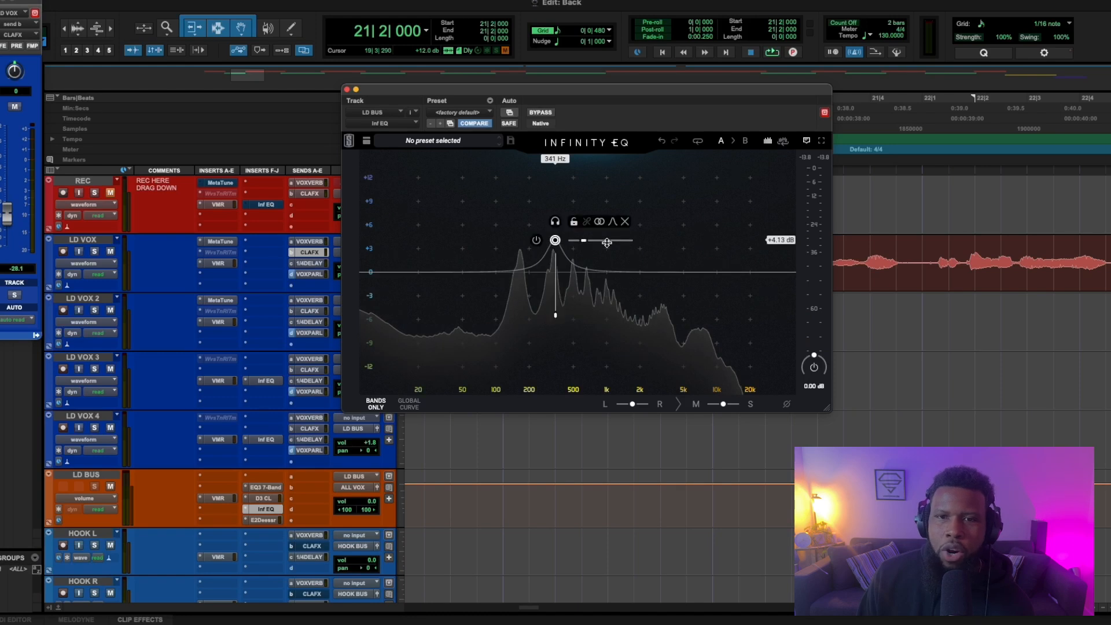
- Enable the Inf EQ band, turn it into a -3.20 dB cut, and move it to 316 Hz during playback
{"action": "left_click", "coordinate": [536, 242]}
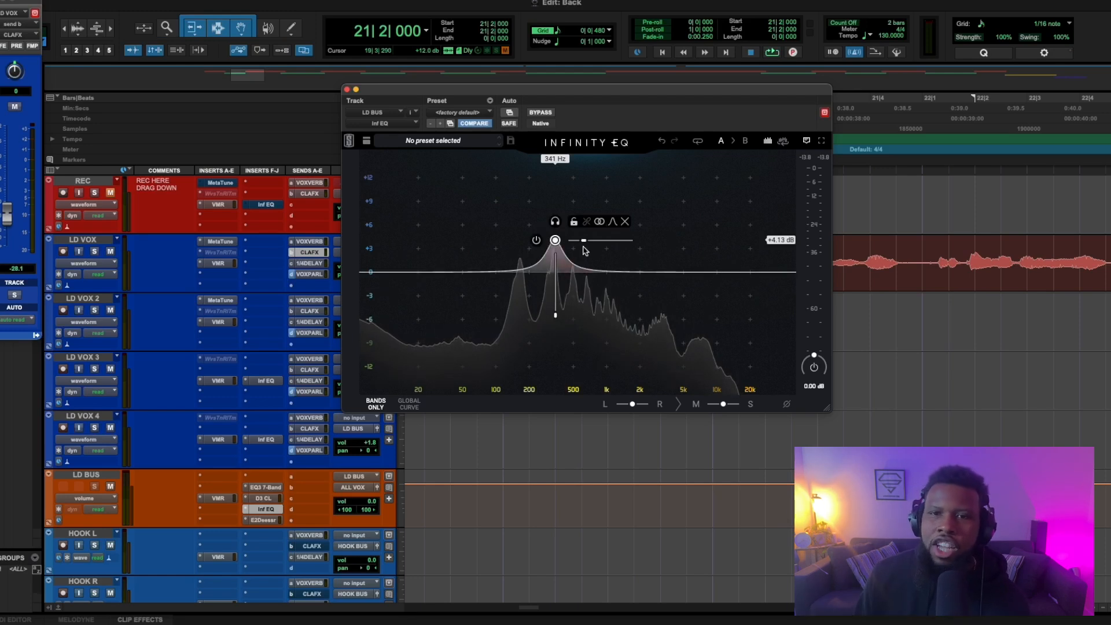
{"action": "left_click_drag", "start_coordinate": [555, 240], "coordinate": [556, 297]}
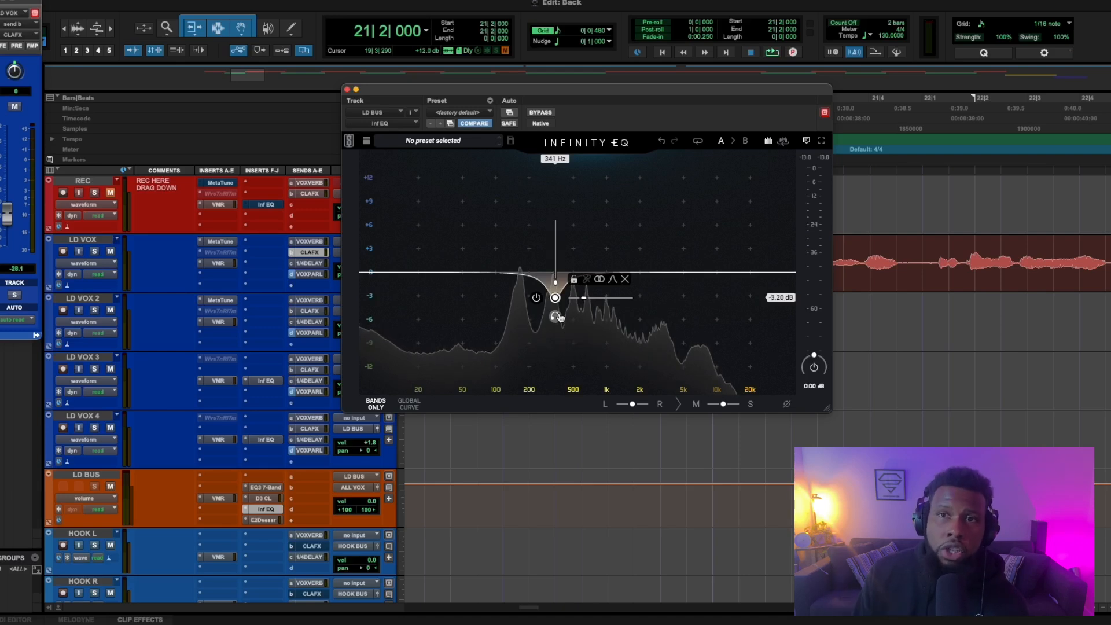
{"action": "key", "text": "space"}
{"action": "mouse_move", "coordinate": [560, 318]}
{"action": "left_mouse_down"}
{"action": "mouse_move", "coordinate": [516, 317]}
{"action": "mouse_move", "coordinate": [552, 317]}
{"action": "left_mouse_up"}
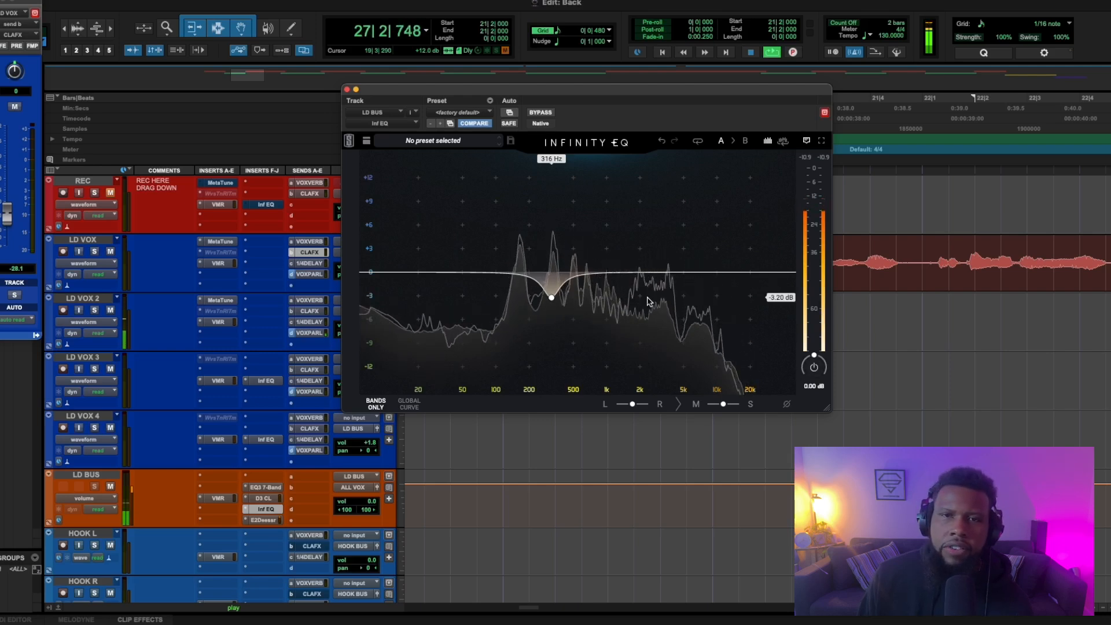
- Compare the Inf EQ cut with the plug-in bypassed, ease the cut to -2.59 dB, and close its window
{"action": "left_click", "coordinate": [541, 113]}
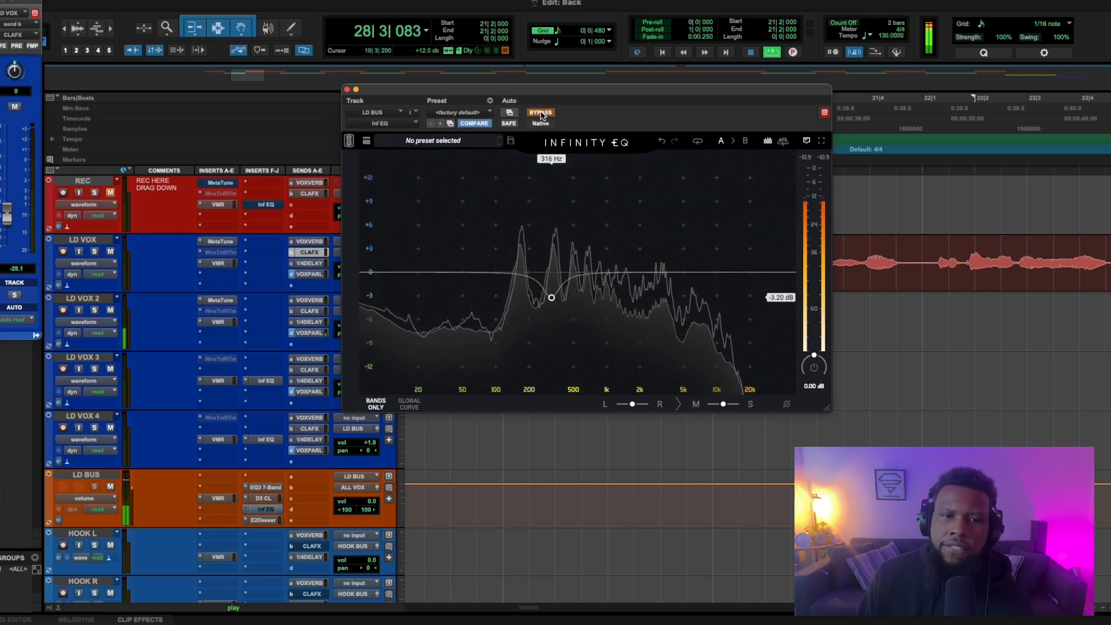
{"action": "left_click", "coordinate": [542, 114]}
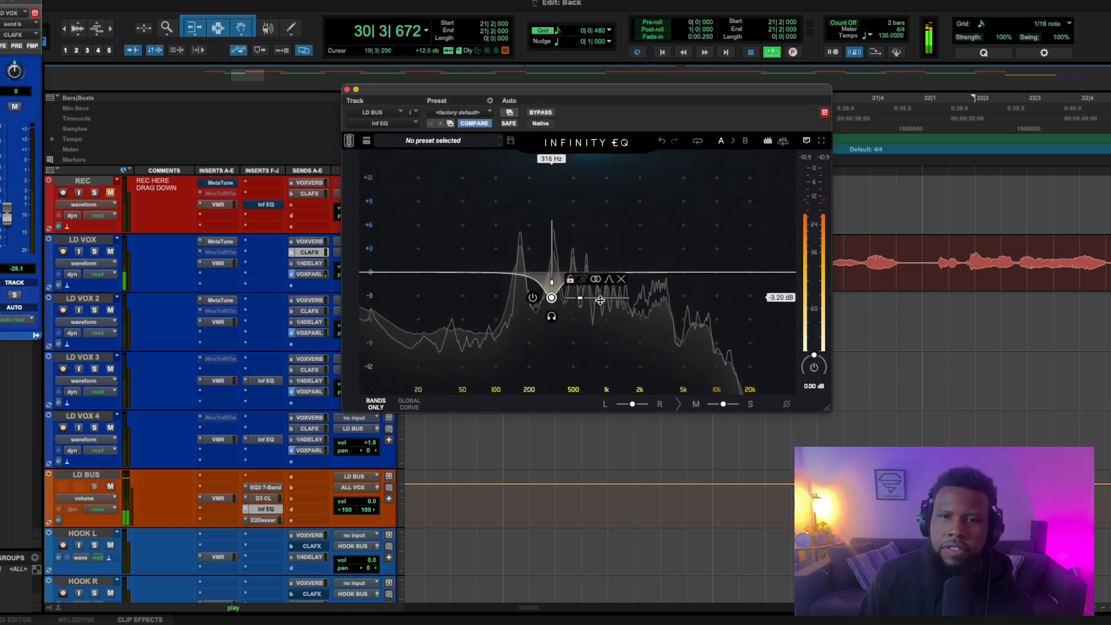
{"action": "key", "text": "space"}
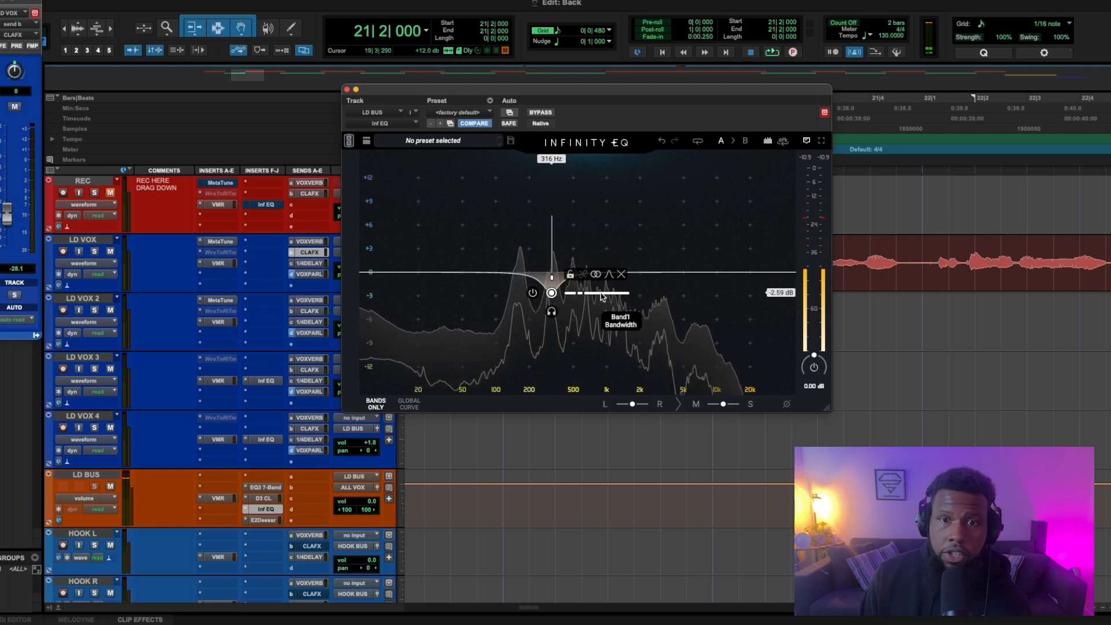
{"action": "key", "text": "space"}
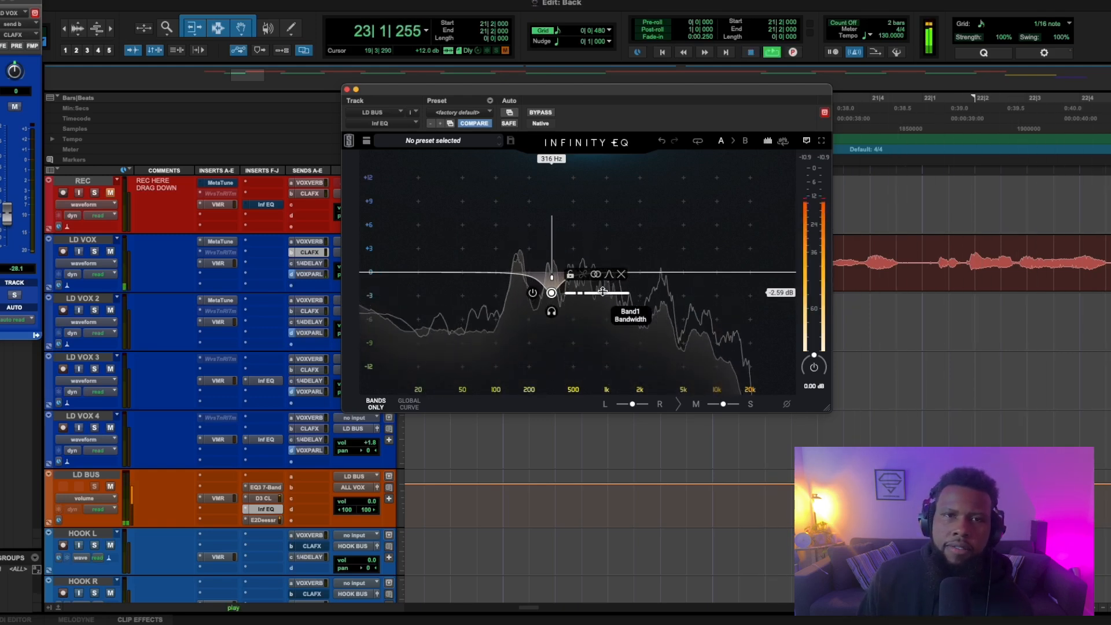
{"action": "left_click", "coordinate": [347, 89]}
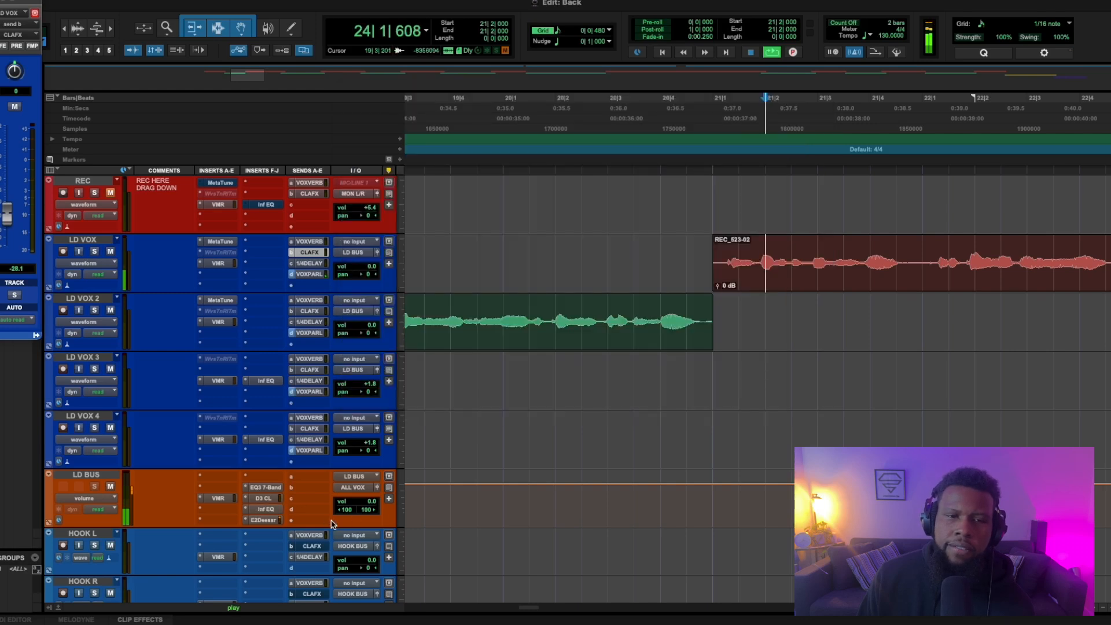
- Move the LD BUS EQ, compressor and Inf EQ up to slots F, G and H, and insert stereo TDR Nova in slot I
{"action": "mouse_move", "coordinate": [267, 488]}
{"action": "left_mouse_down"}
{"action": "mouse_move", "coordinate": [267, 478]}
{"action": "mouse_move", "coordinate": [266, 499]}
{"action": "left_mouse_up"}
{"action": "left_click", "coordinate": [255, 511]}
{"action": "type", "text": "noc"}
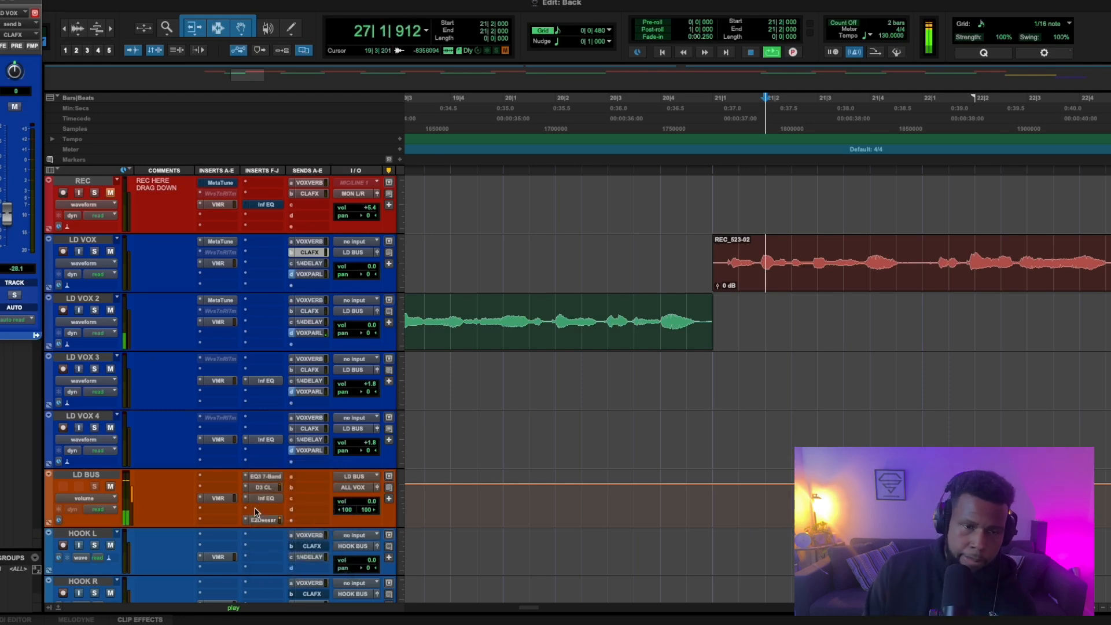
{"action": "key", "text": "BackSpace"}
{"action": "type", "text": "v"}
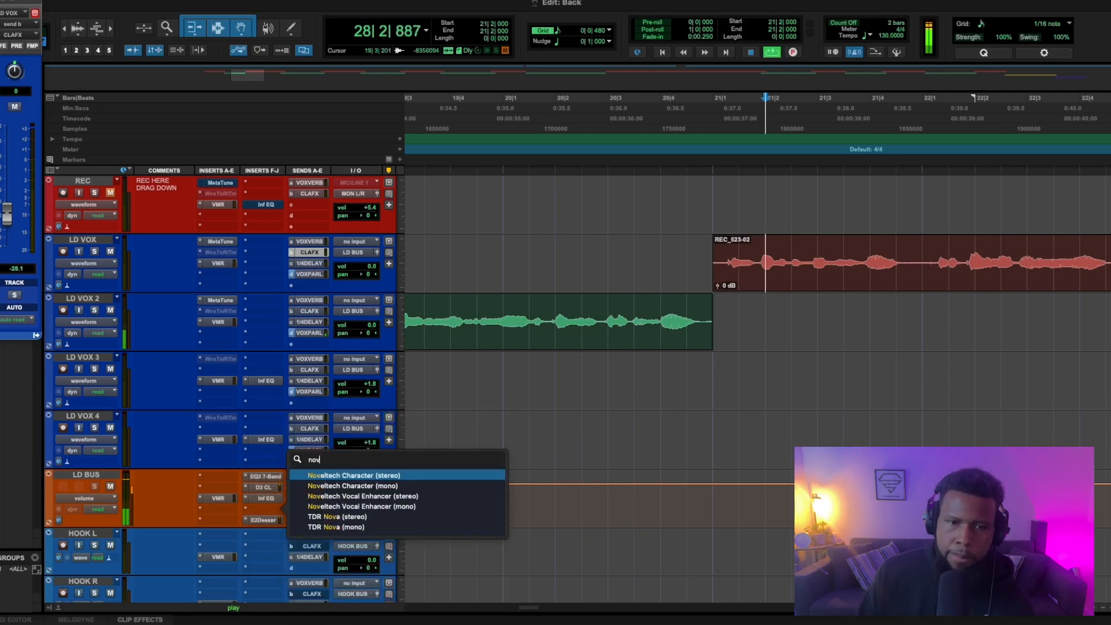
{"action": "left_click", "coordinate": [341, 516]}
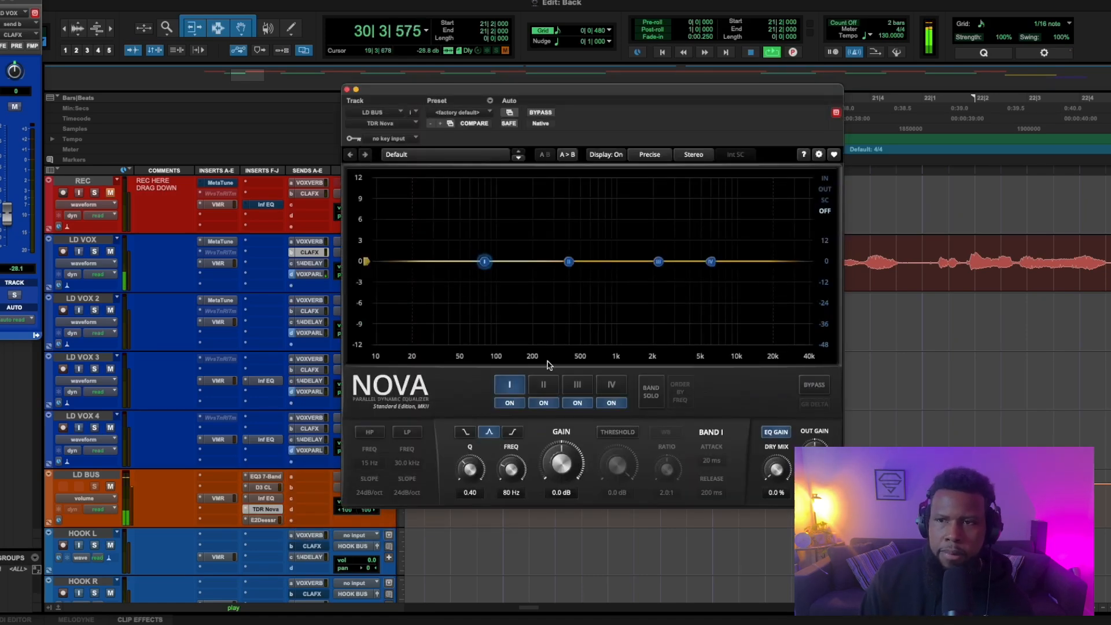
- Solo band III in TDR Nova and set its frequency to 1052 Hz during playback
{"action": "key", "text": "space"}
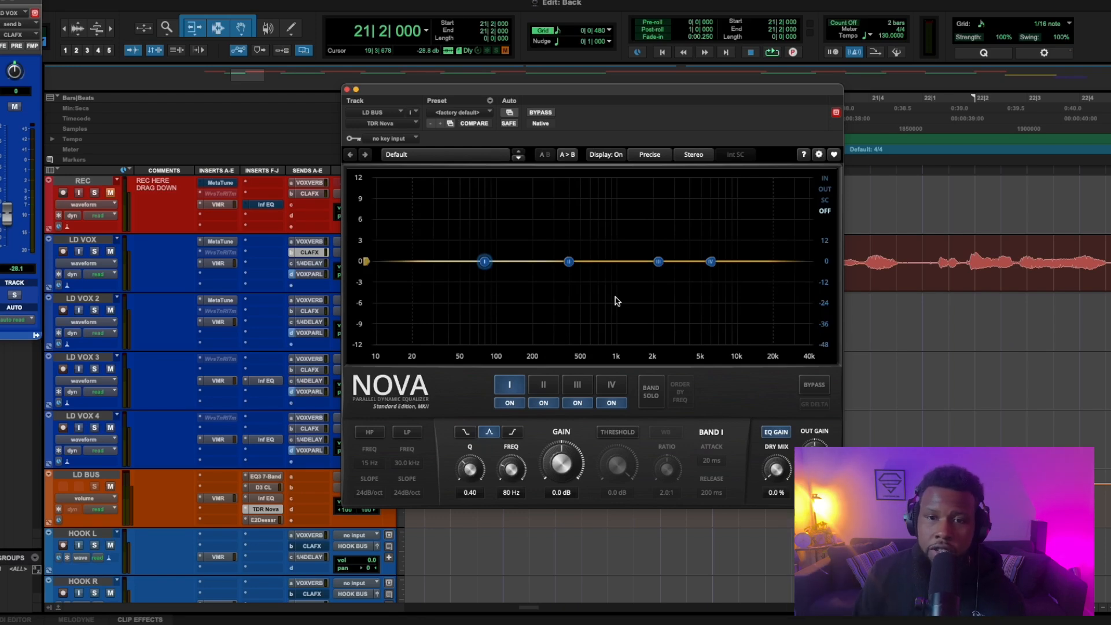
{"action": "left_click", "coordinate": [578, 386]}
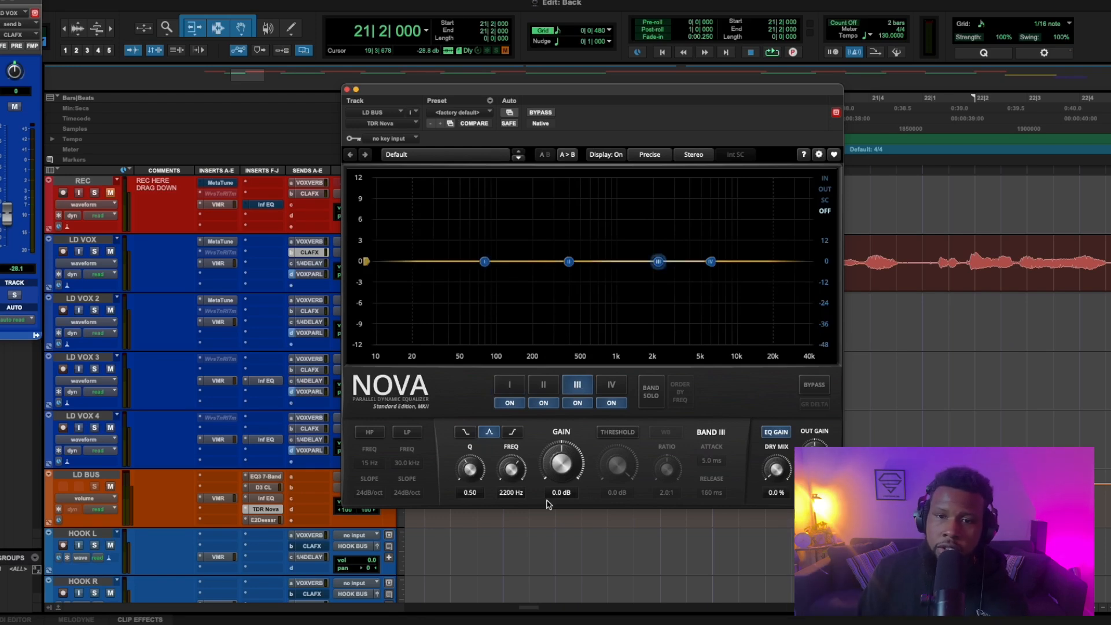
{"action": "left_click", "coordinate": [644, 396]}
{"action": "key", "text": "space"}
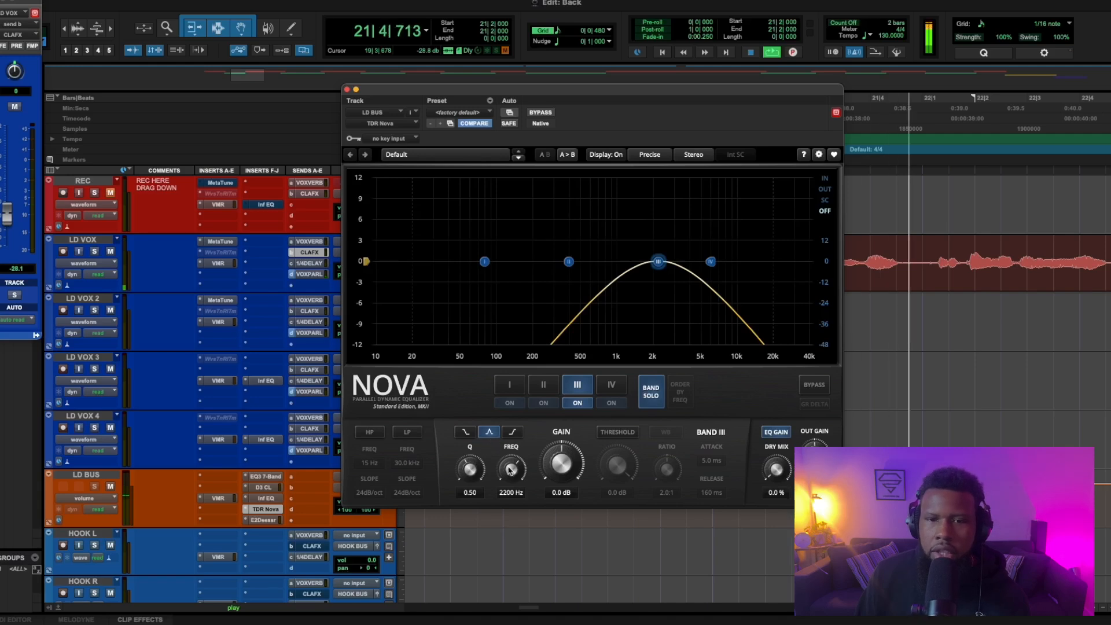
{"action": "left_click_drag", "start_coordinate": [508, 468], "coordinate": [507, 502]}
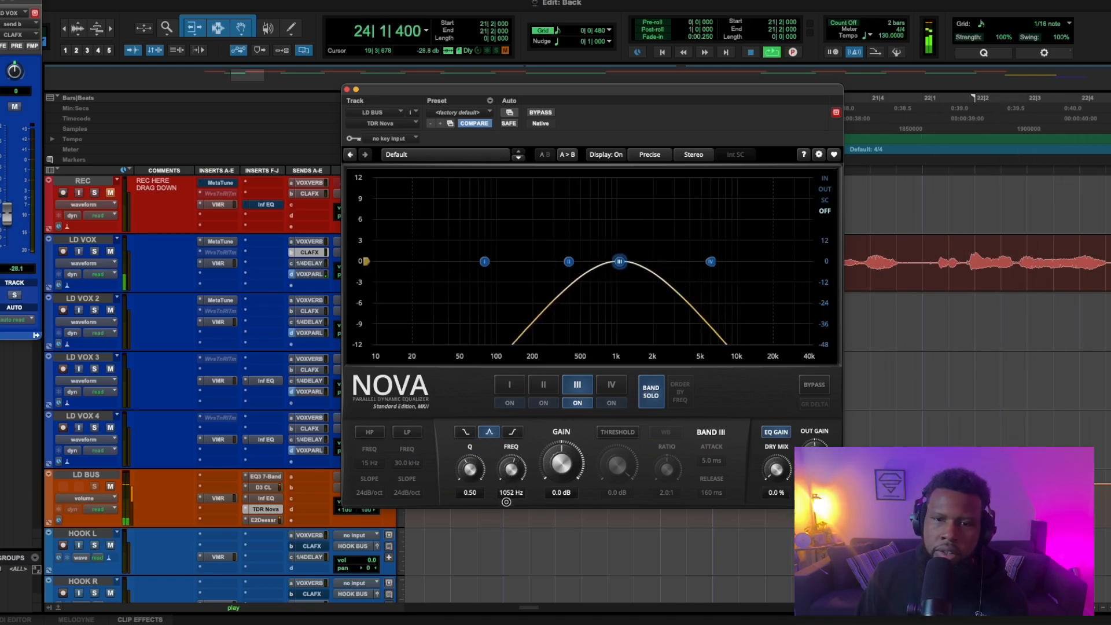
- Enable Nova band III's threshold, unsolo the band, set the threshold to -9.3 dB during playback, and close the window
{"action": "left_click", "coordinate": [618, 432]}
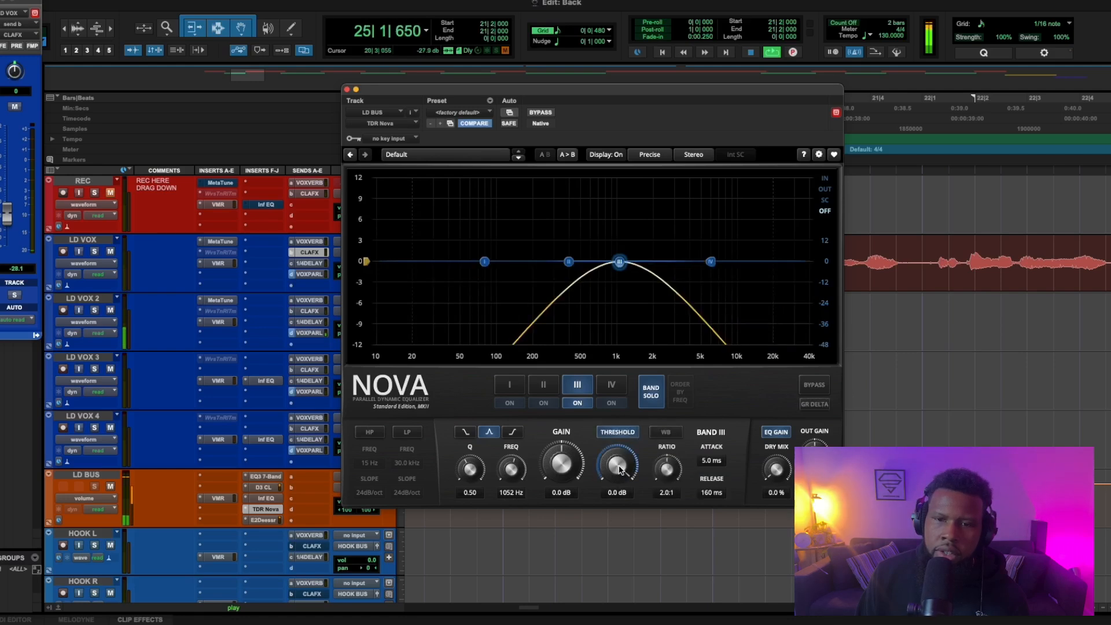
{"action": "key", "text": "space"}
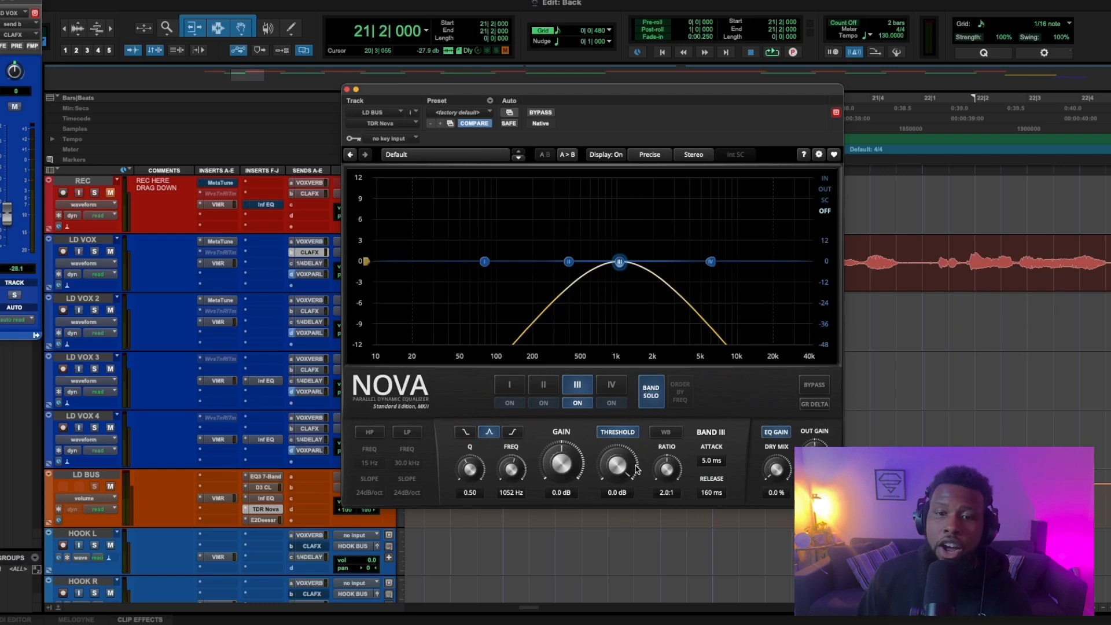
{"action": "left_click_drag", "start_coordinate": [611, 459], "coordinate": [614, 592]}
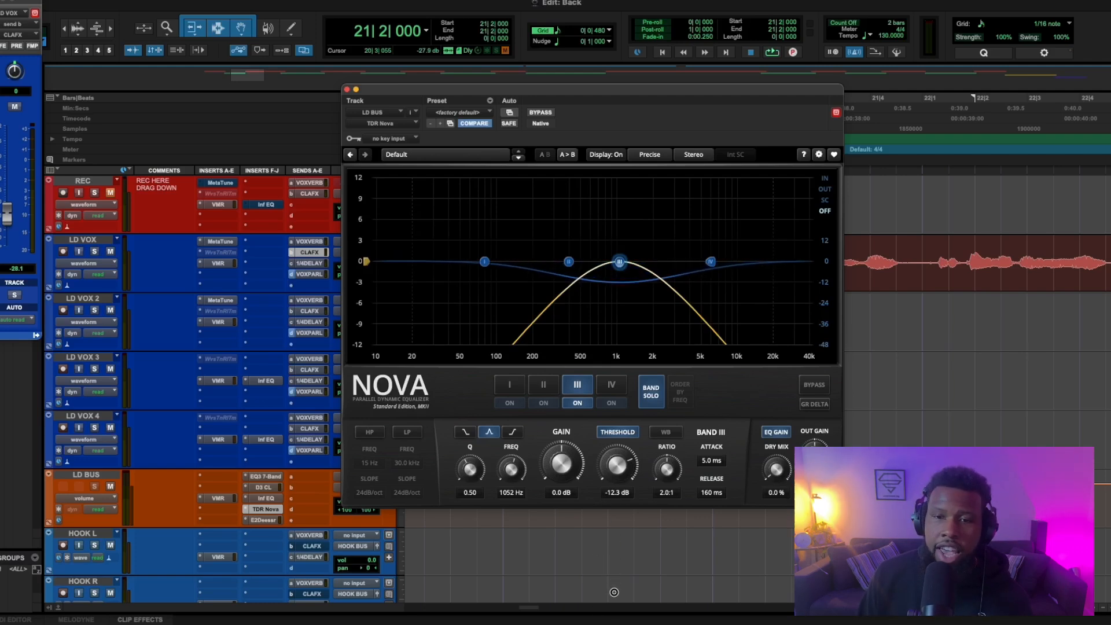
{"action": "left_click", "coordinate": [651, 393]}
{"action": "key", "text": "space"}
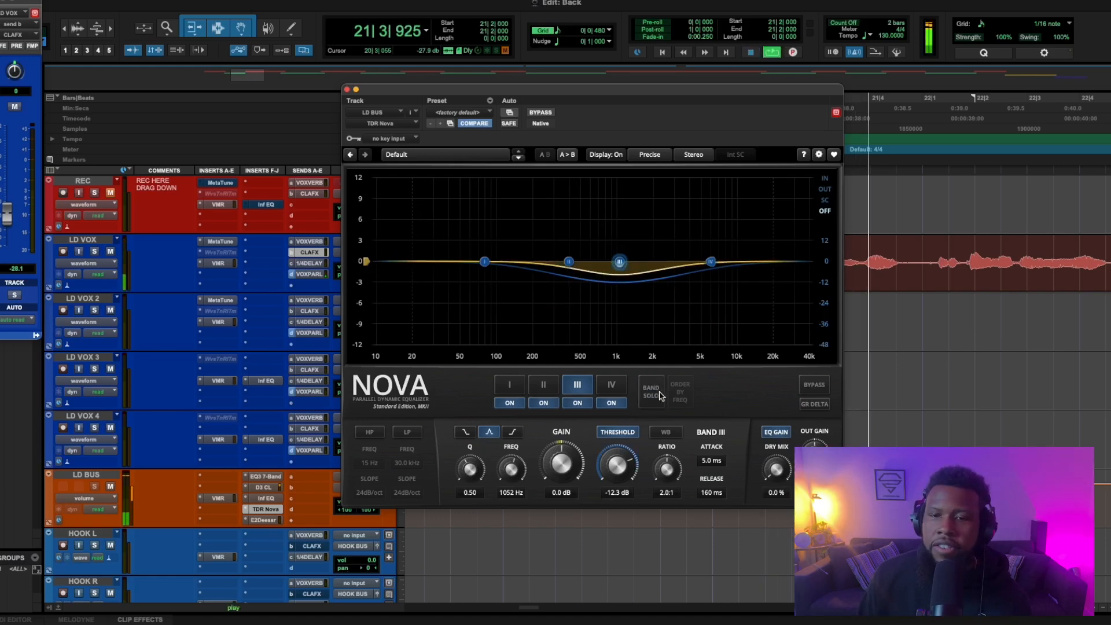
{"action": "left_click_drag", "start_coordinate": [617, 475], "coordinate": [622, 446]}
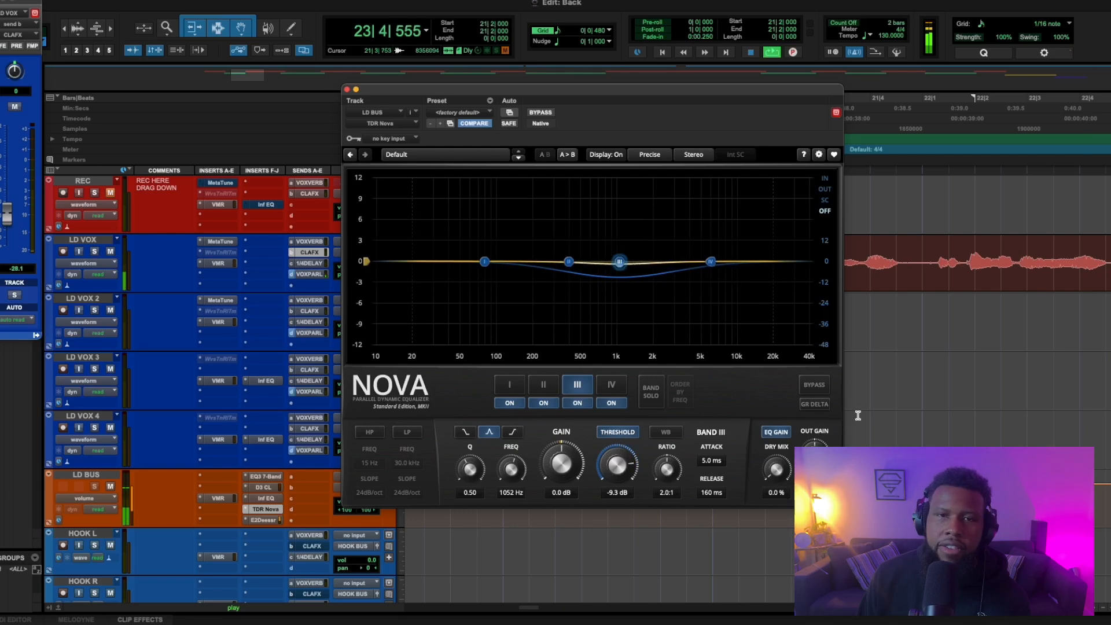
{"action": "left_click", "coordinate": [348, 89]}
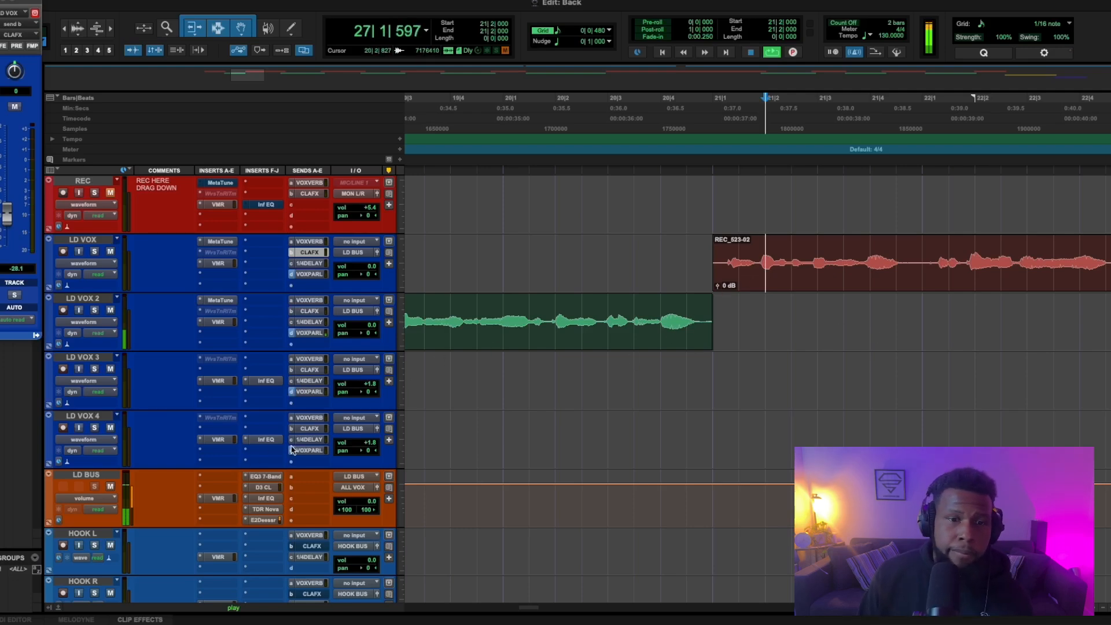
- Check the overall mix loudness in the Youlean Loudness Meter on Master 1, close it, and stop playback
{"action": "scroll", "coordinate": [267, 451], "scroll_direction": "down", "scroll_amount": 15}
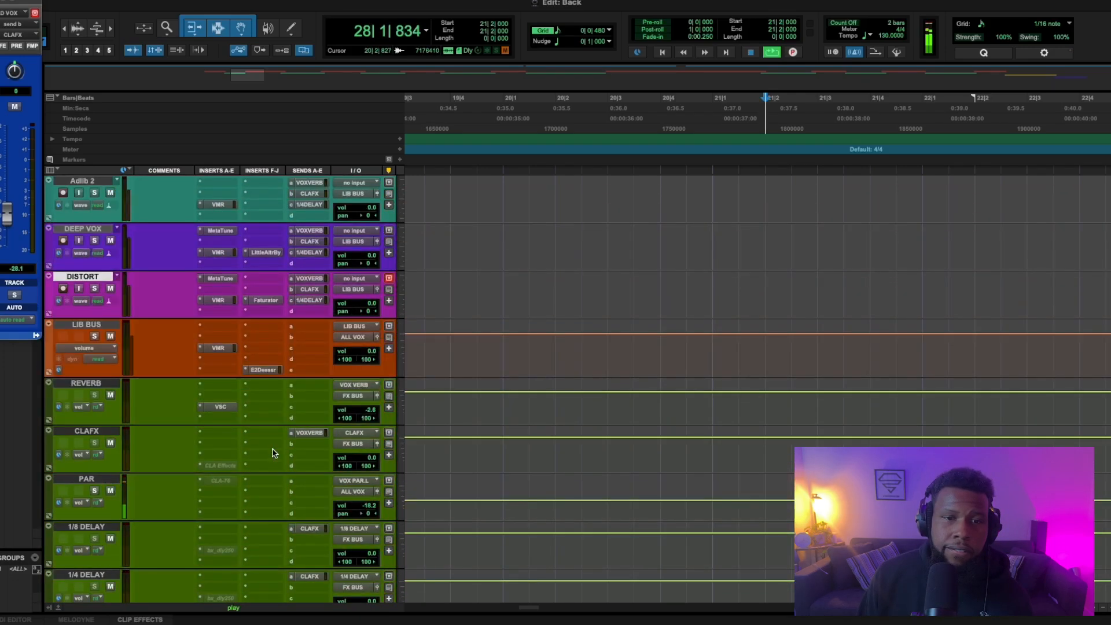
{"action": "scroll", "coordinate": [274, 452], "scroll_direction": "down", "scroll_amount": 5}
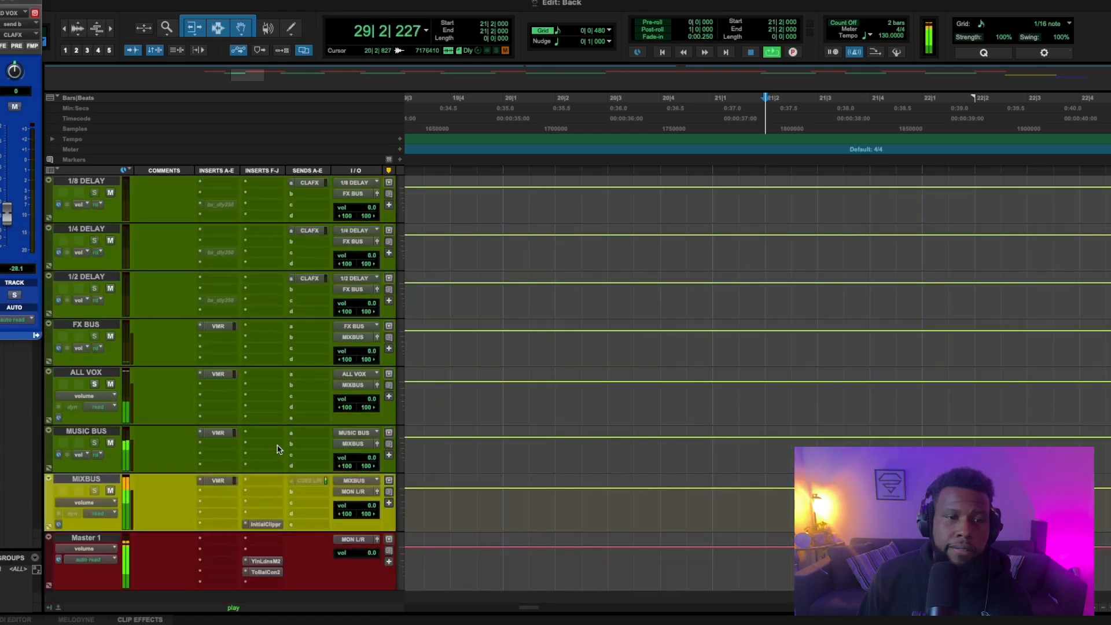
{"action": "left_click", "coordinate": [266, 564]}
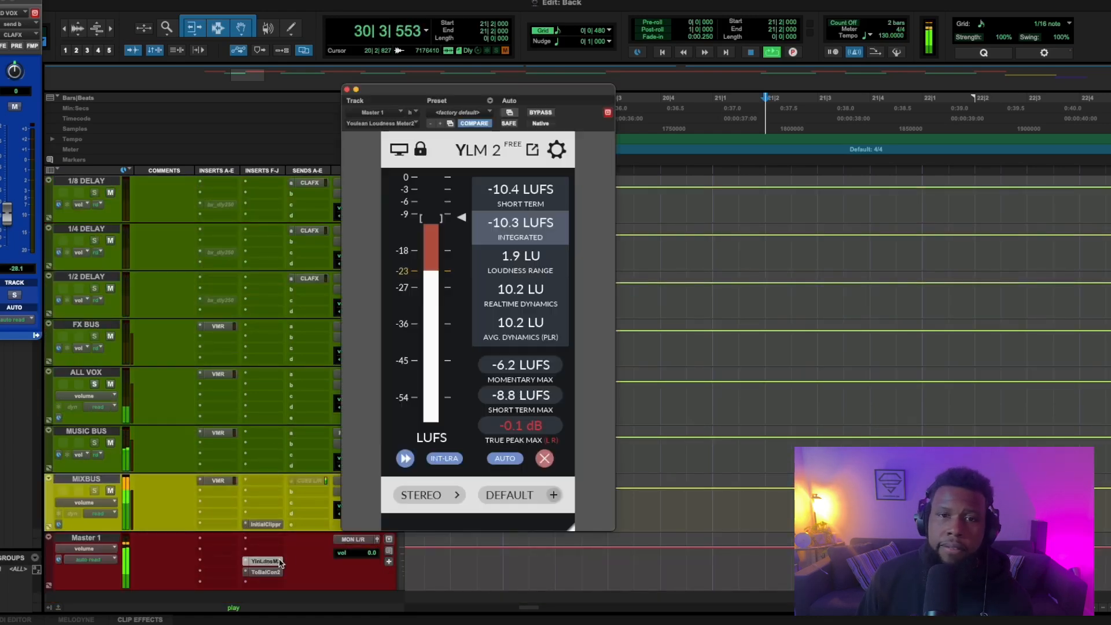
{"action": "left_click", "coordinate": [347, 90]}
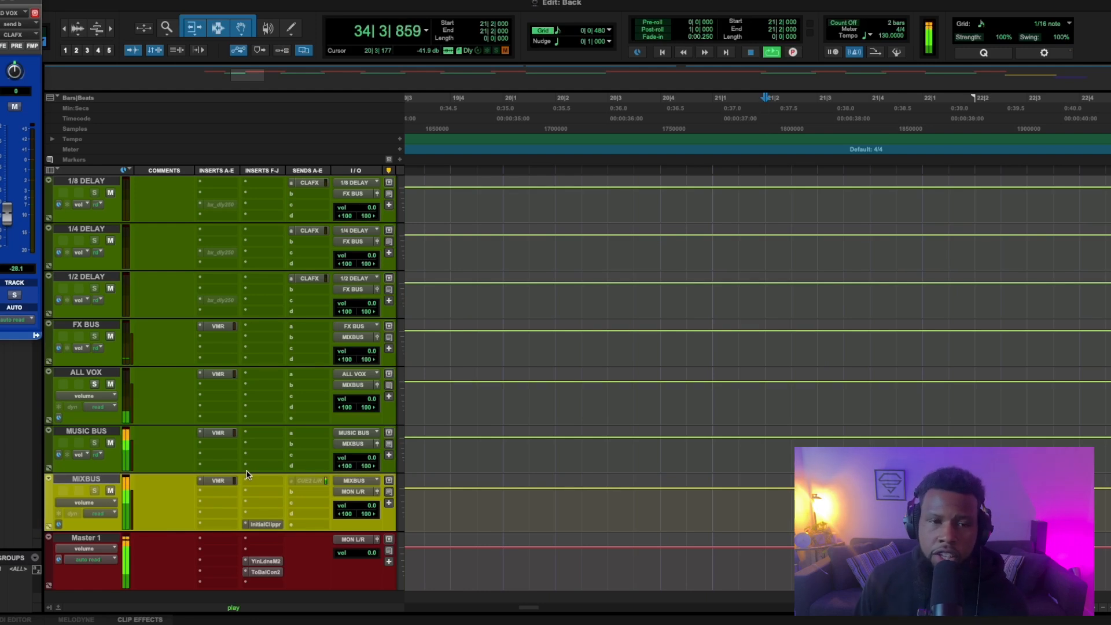
{"action": "key", "text": "space"}
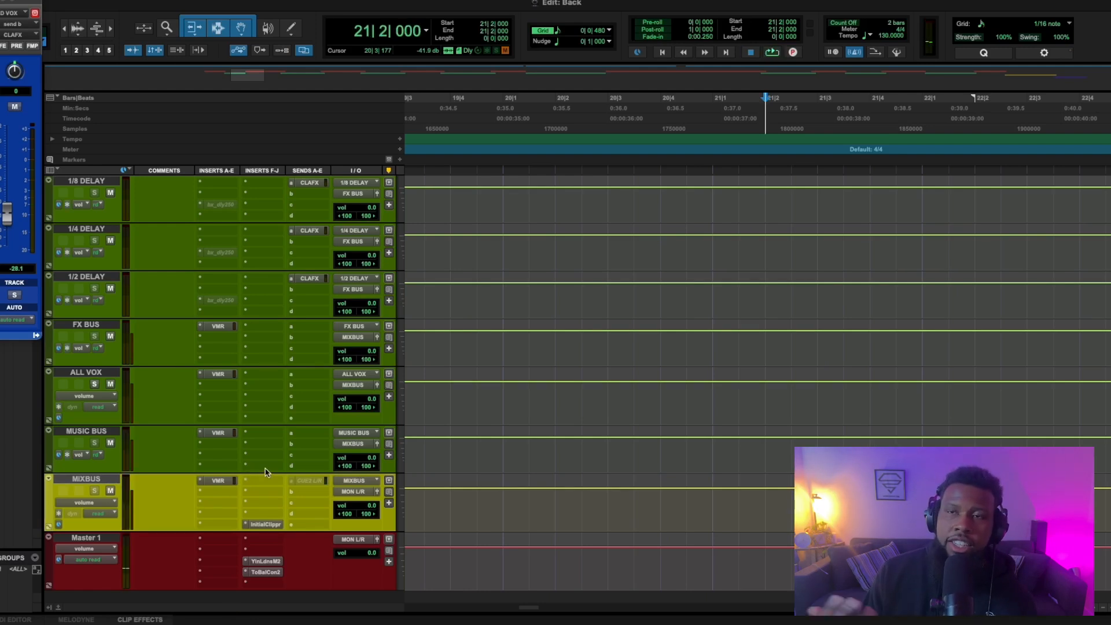
- Insert the stereo Dyn3 Compressor/Limiter in insert slot I of the MUSIC BUS track
{"action": "left_click", "coordinate": [266, 472]}
{"action": "mouse_move", "coordinate": [266, 472]}
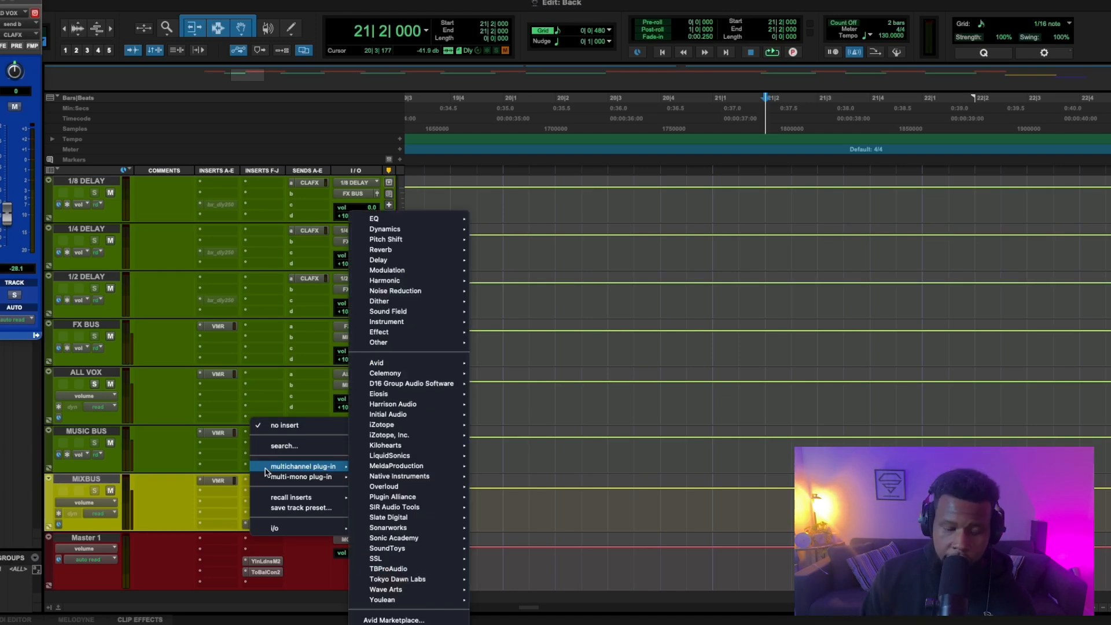
{"action": "type", "text": "dyn"}
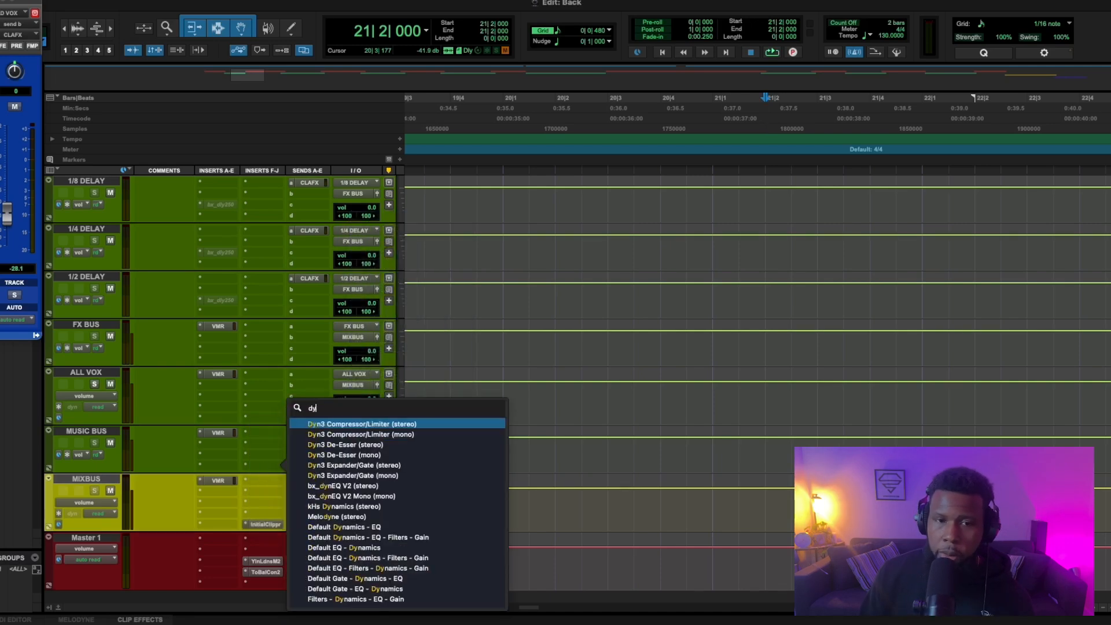
{"action": "left_click", "coordinate": [356, 424]}
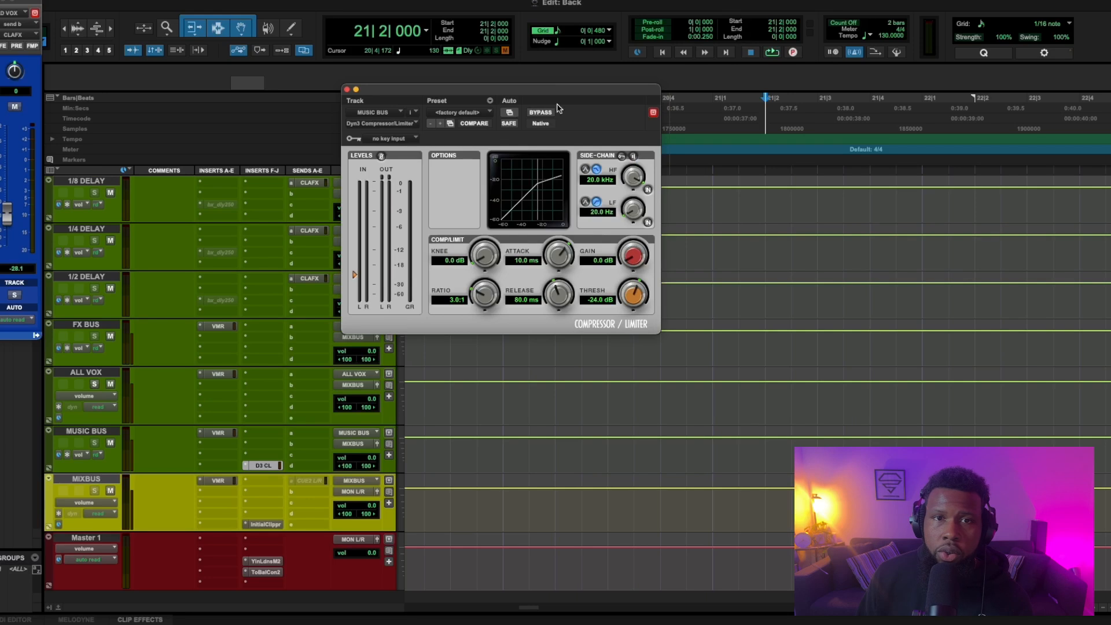
- Set the MUSIC BUS compressor's side-chain key input to the VOX PAR.L (Mono) bus
{"action": "left_click", "coordinate": [408, 140]}
{"action": "mouse_move", "coordinate": [400, 150]}
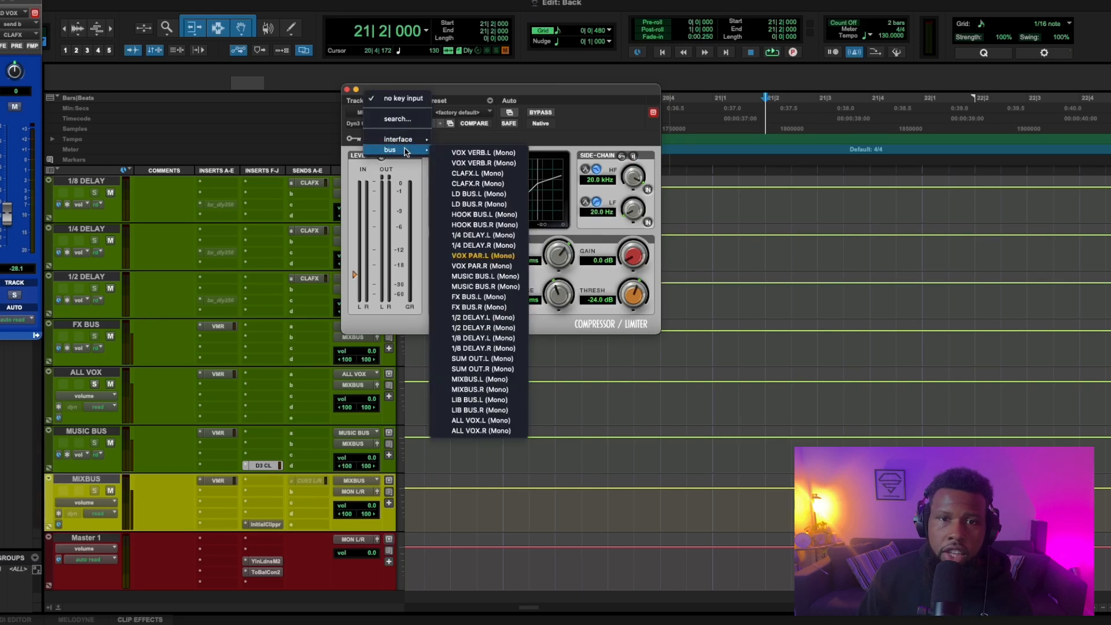
{"action": "left_click", "coordinate": [483, 256]}
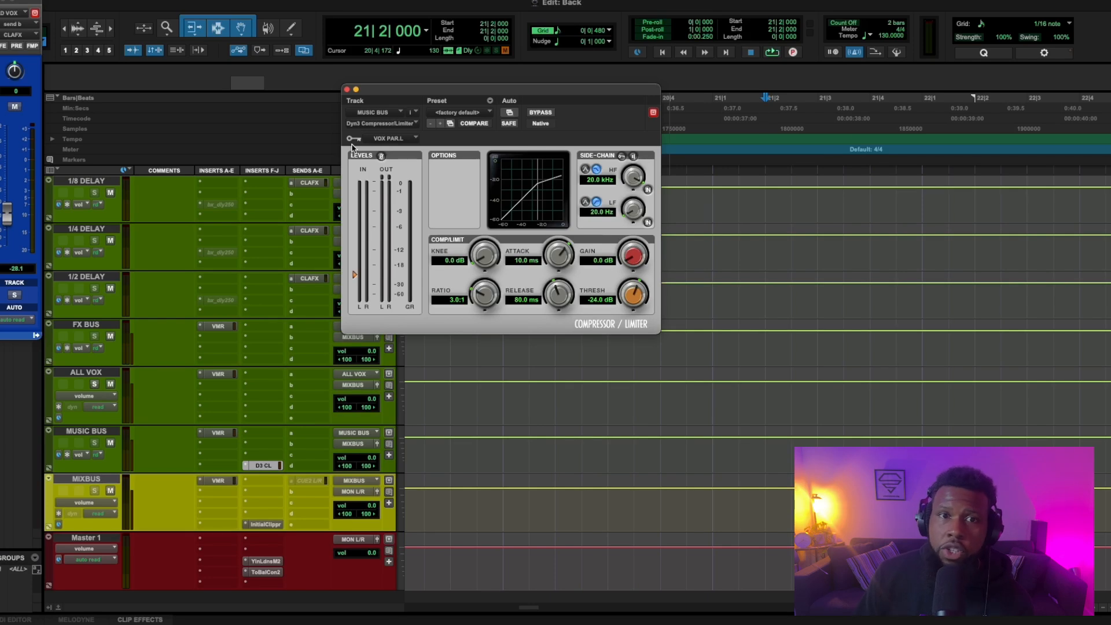
- Enable the external side-chain key on the MUSIC BUS compressor and set its attack to 2.1 ms and knee to 11.9 dB
{"action": "left_click", "coordinate": [621, 158]}
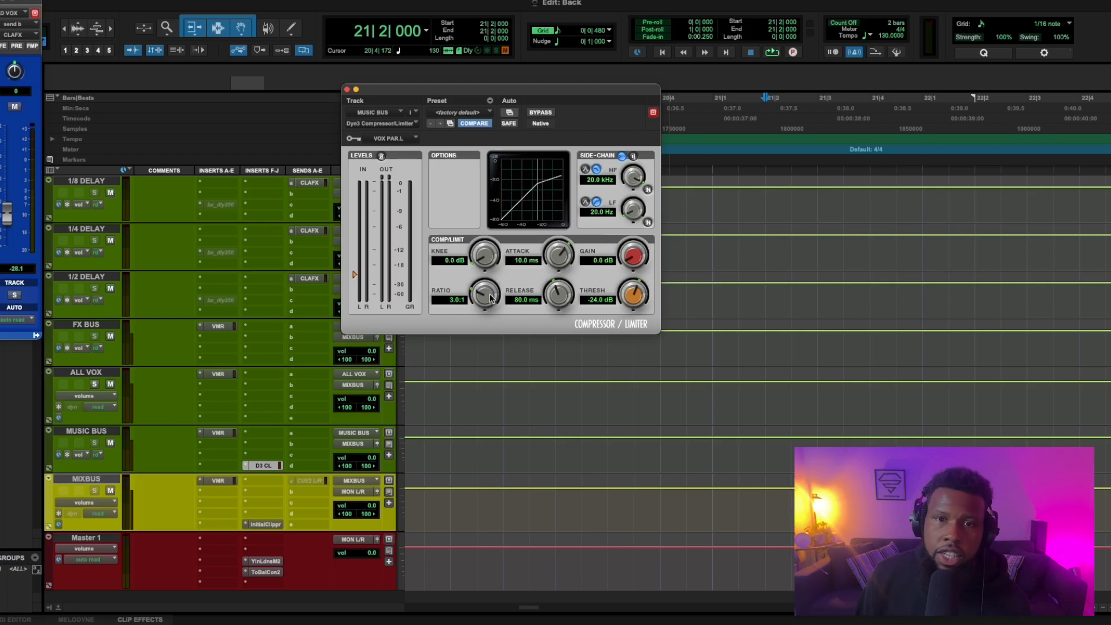
{"action": "left_click_drag", "start_coordinate": [559, 287], "coordinate": [562, 243]}
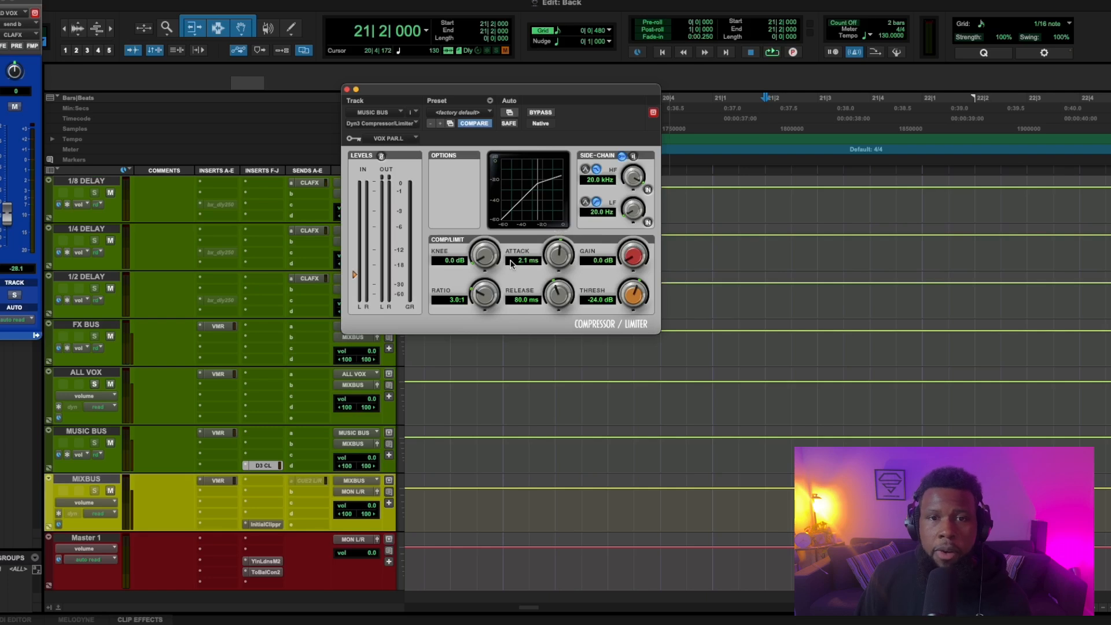
{"action": "left_click_drag", "start_coordinate": [490, 257], "coordinate": [482, 211]}
- Set the MUSIC BUS compressor's threshold to -18.8 dB and gain to 1.0 dB during playback, and close its window
{"action": "left_click_drag", "start_coordinate": [631, 298], "coordinate": [627, 268]}
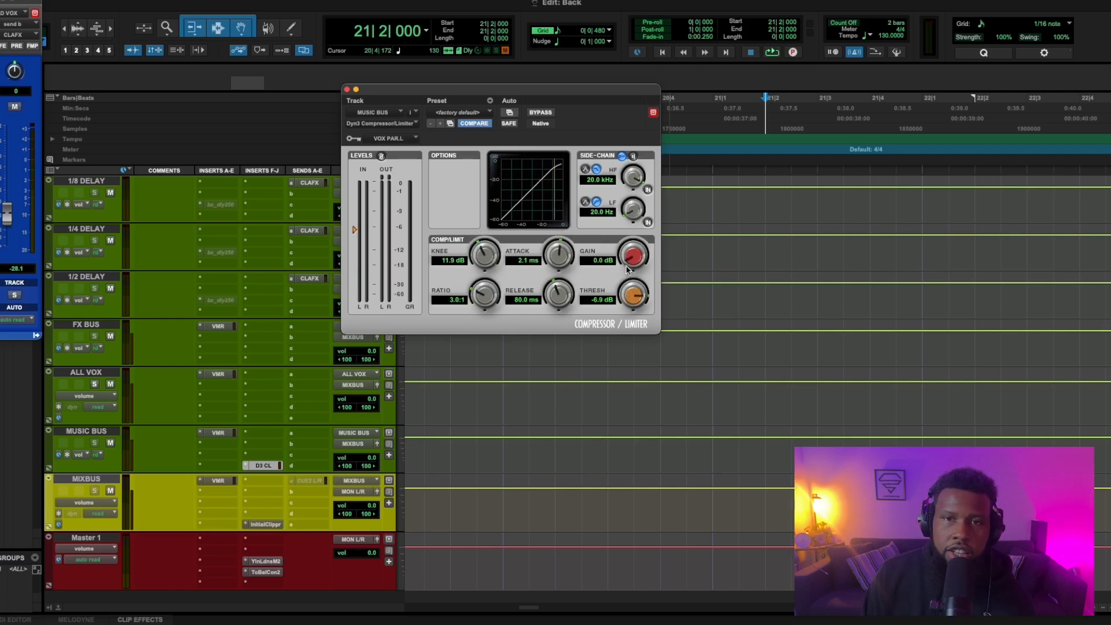
{"action": "key", "text": "space"}
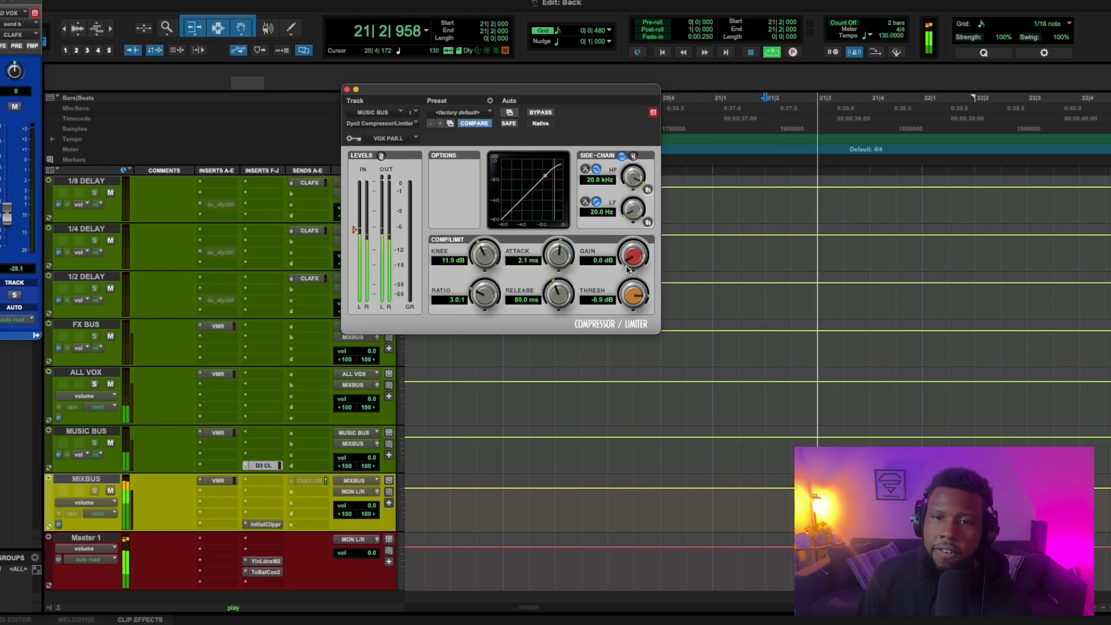
{"action": "left_click_drag", "start_coordinate": [627, 268], "coordinate": [637, 340]}
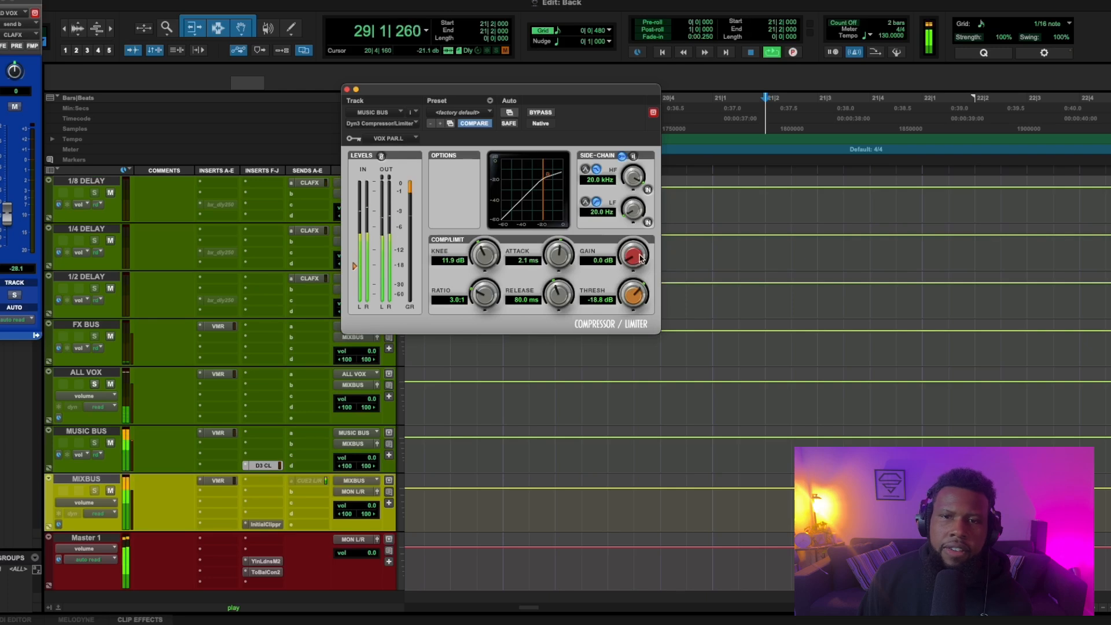
{"action": "left_click_drag", "start_coordinate": [628, 263], "coordinate": [629, 255]}
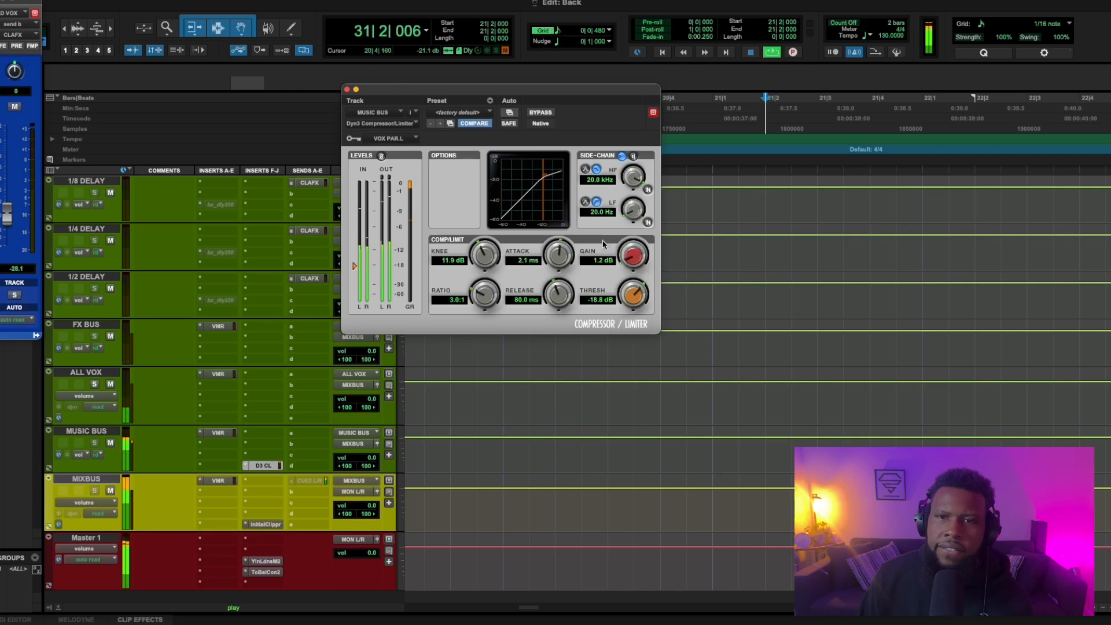
{"action": "left_click_drag", "start_coordinate": [634, 261], "coordinate": [634, 265]}
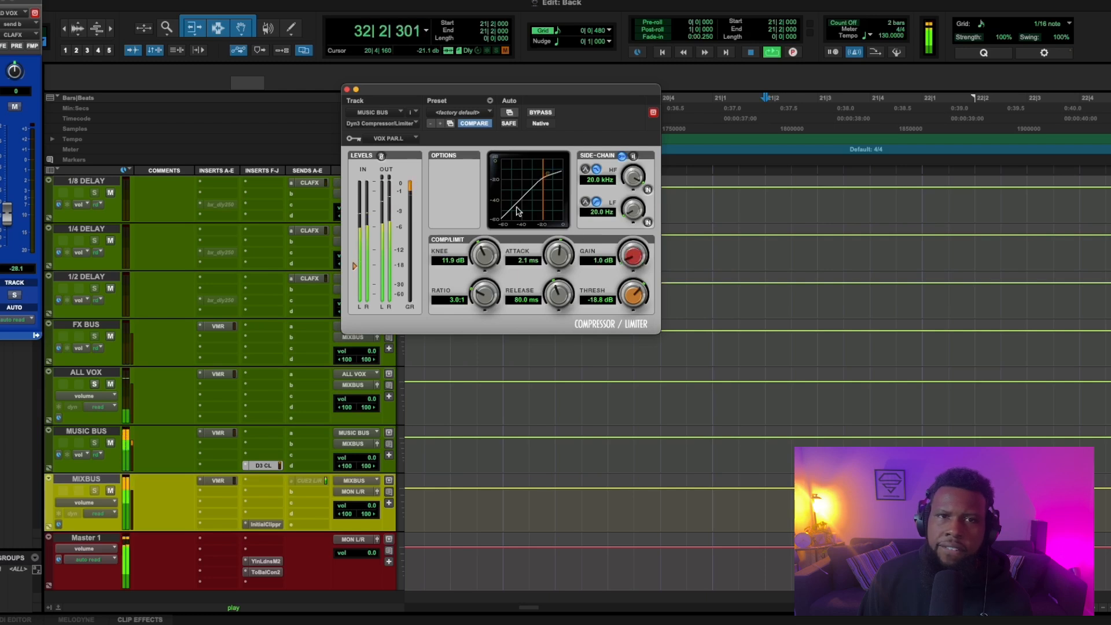
{"action": "left_click", "coordinate": [346, 90]}
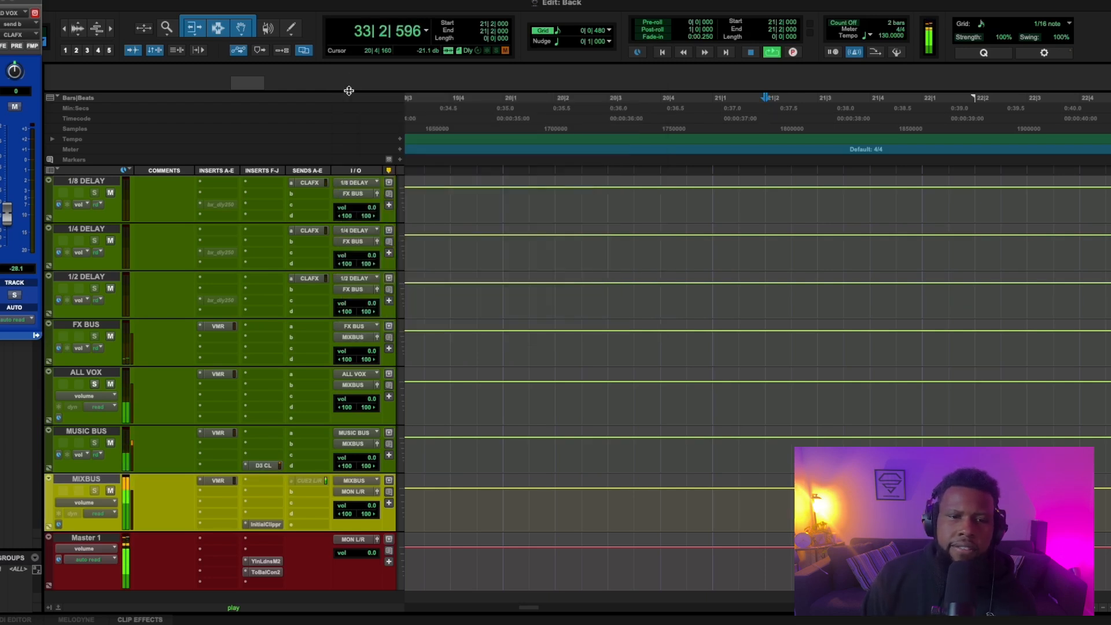